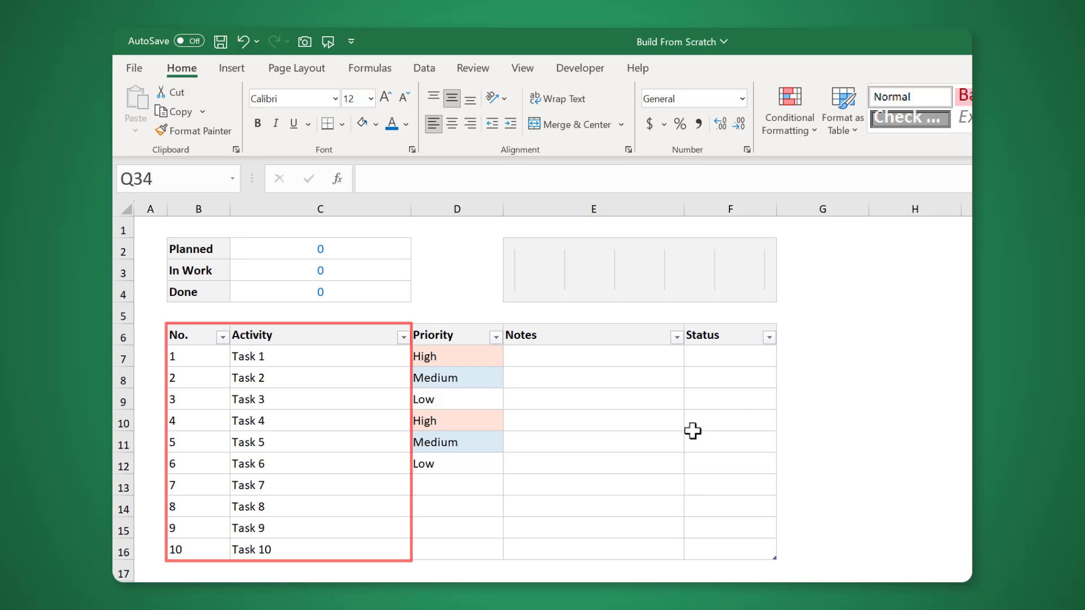
# Step: Set priorities for Tasks 7–10 to Medium, High, Medium and Low
pyautogui.click(480, 484)
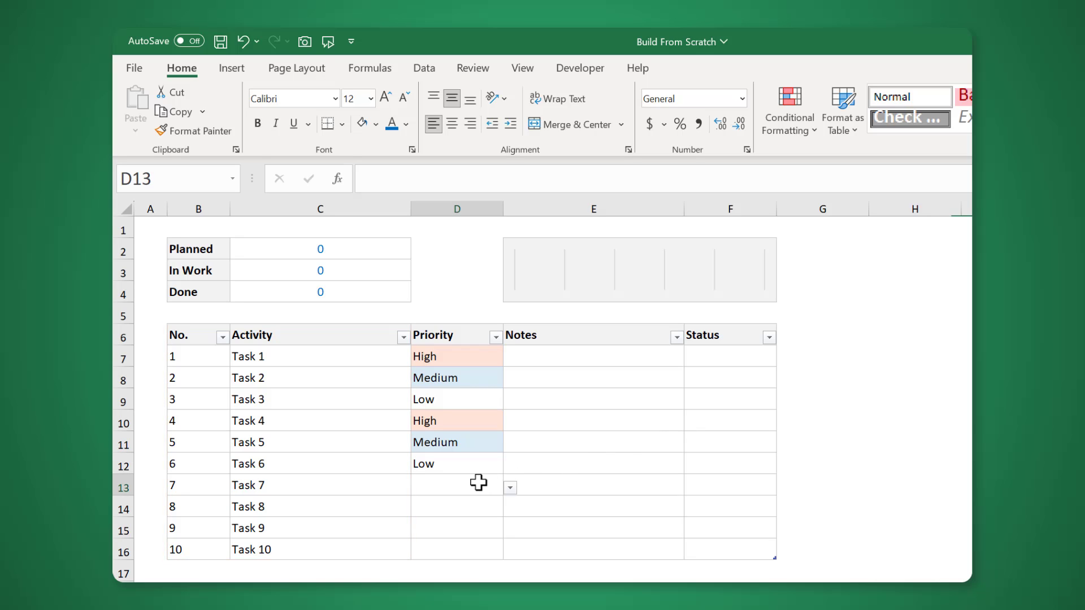
pyautogui.click(509, 486)
pyautogui.click(490, 517)
pyautogui.click(509, 508)
pyautogui.click(489, 523)
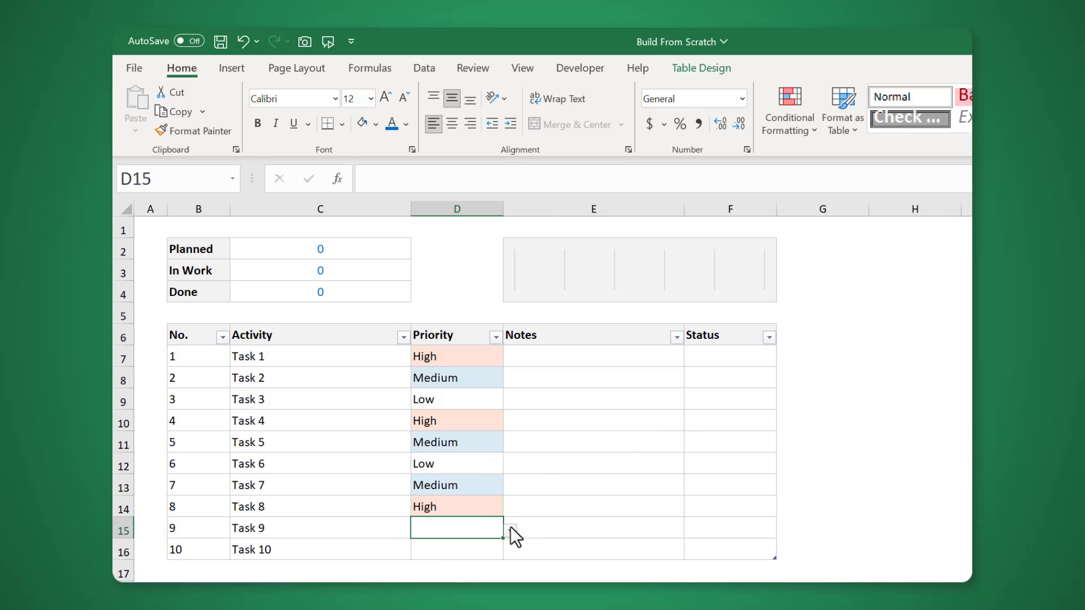
pyautogui.click(512, 529)
pyautogui.click(482, 561)
pyautogui.click(480, 551)
pyautogui.click(510, 552)
pyautogui.click(475, 591)
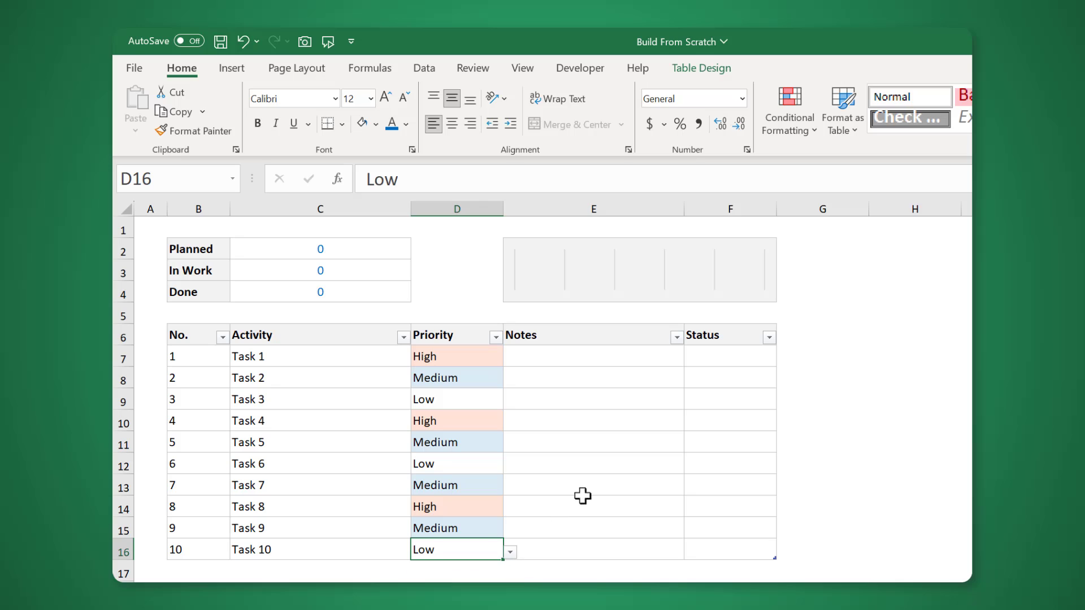
# Step: Set Tasks 1–3 status to Planned, In Work and Done
pyautogui.click(759, 356)
pyautogui.click(783, 360)
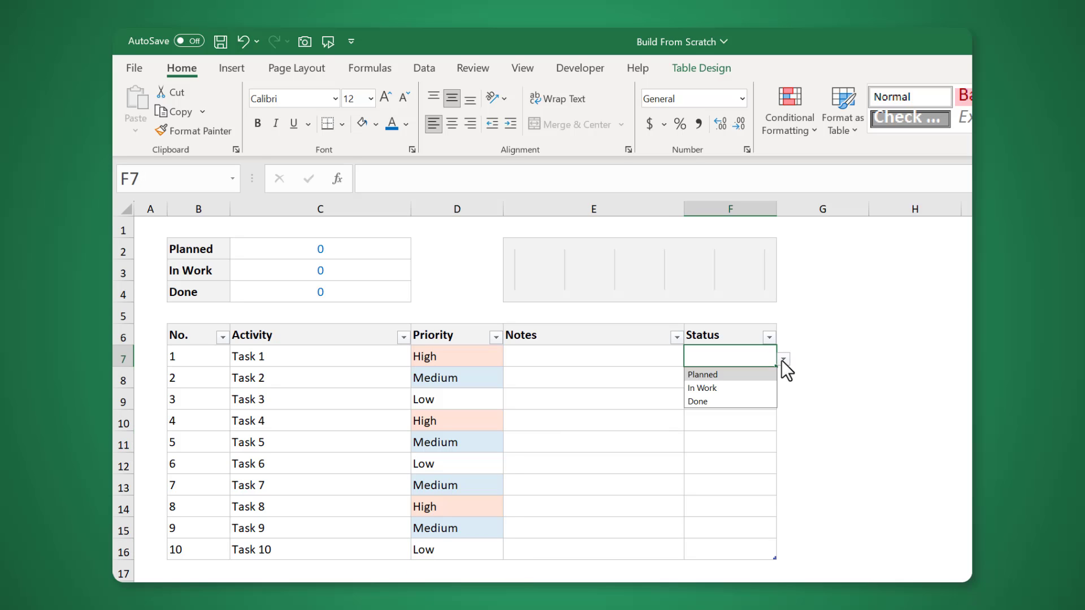
pyautogui.click(765, 373)
pyautogui.click(769, 381)
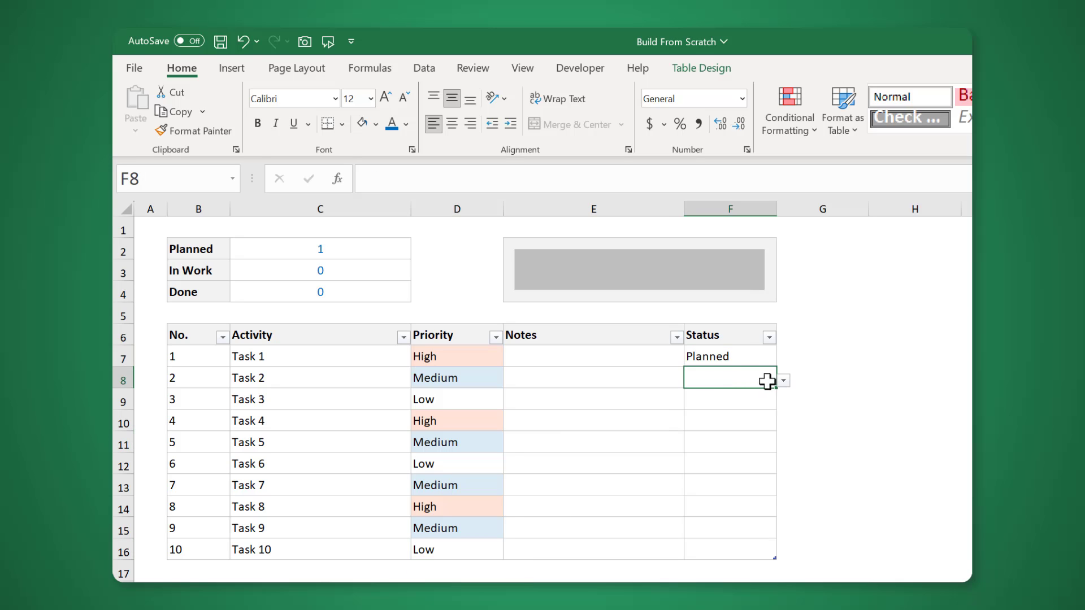
pyautogui.click(783, 381)
pyautogui.click(762, 405)
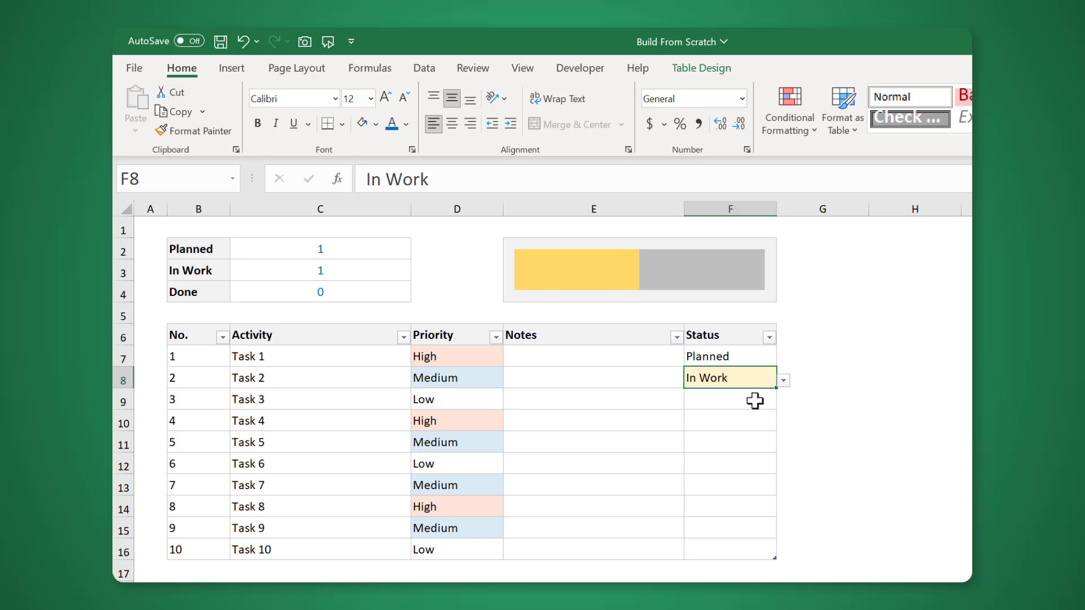
pyautogui.click(755, 401)
pyautogui.click(783, 402)
pyautogui.click(751, 444)
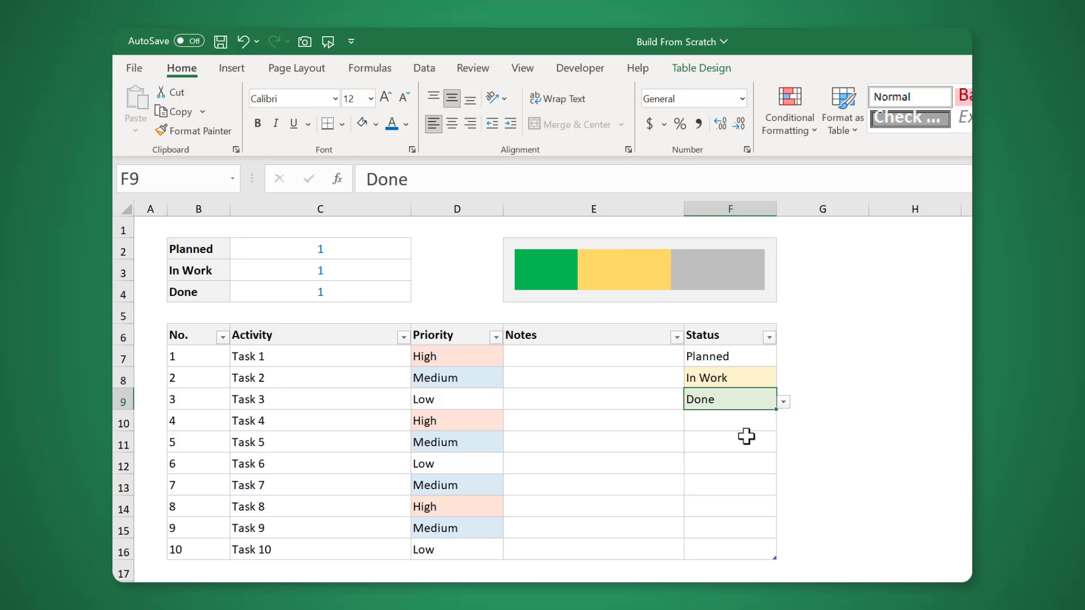
# Step: Set Tasks 4–6 status to Planned, In Work and Done
pyautogui.click(741, 422)
pyautogui.click(784, 423)
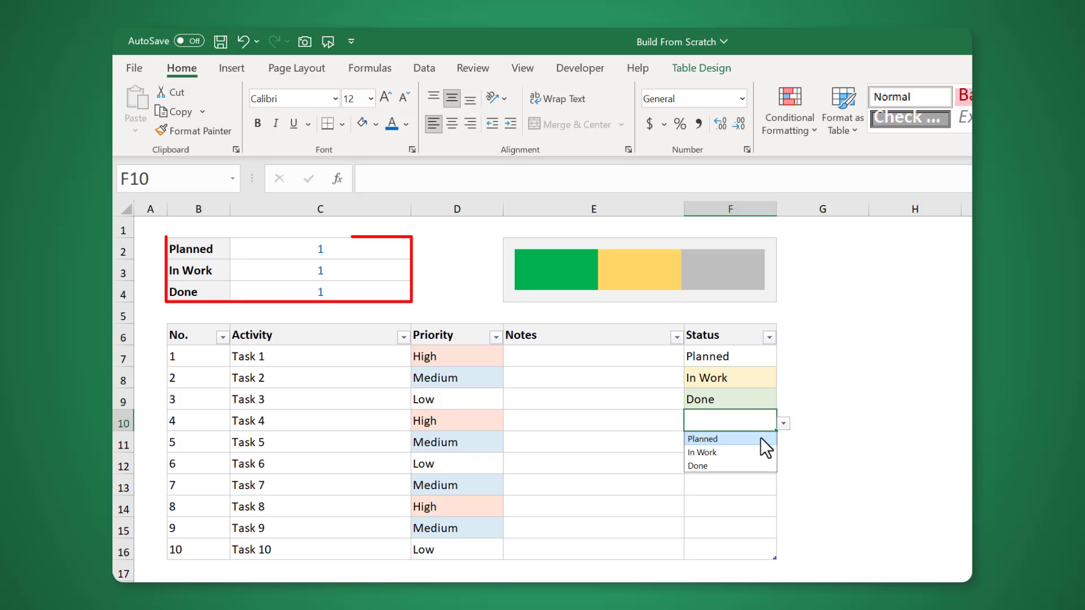
pyautogui.click(761, 438)
pyautogui.click(760, 443)
pyautogui.click(783, 444)
pyautogui.click(752, 473)
pyautogui.click(758, 463)
pyautogui.click(783, 466)
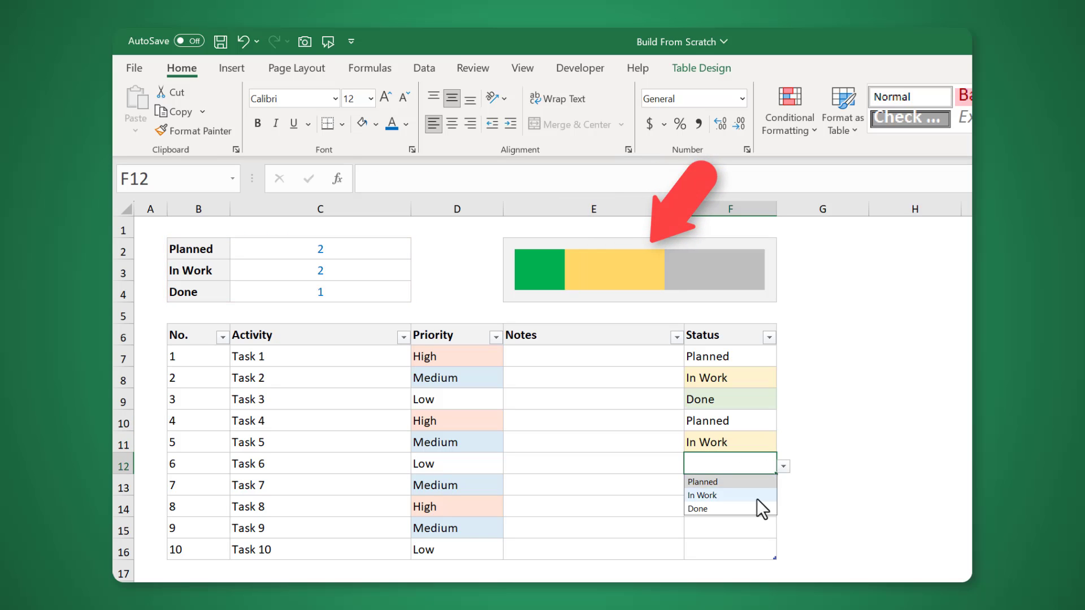
pyautogui.click(757, 509)
# Step: Set Tasks 7–9 status to Planned, In Work and Done
pyautogui.click(754, 487)
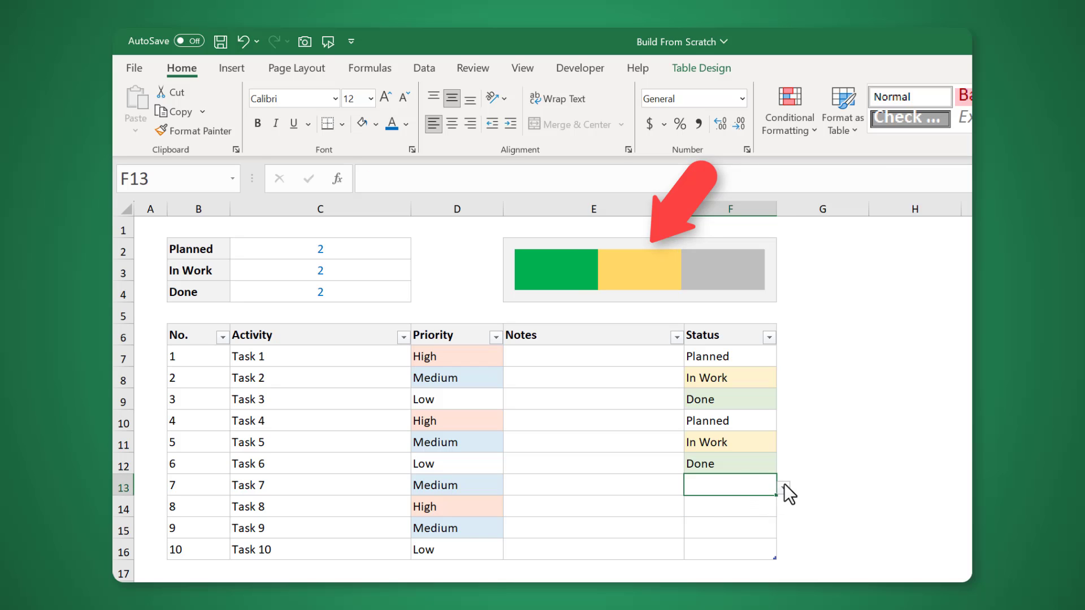
pyautogui.click(783, 485)
pyautogui.click(767, 499)
pyautogui.click(766, 505)
pyautogui.click(783, 507)
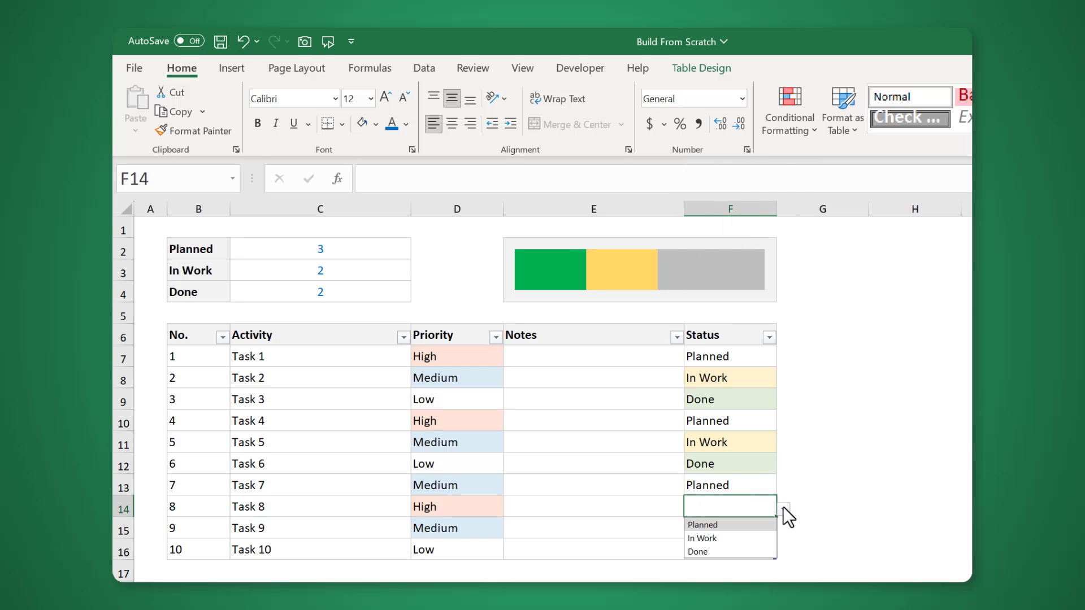
pyautogui.click(750, 534)
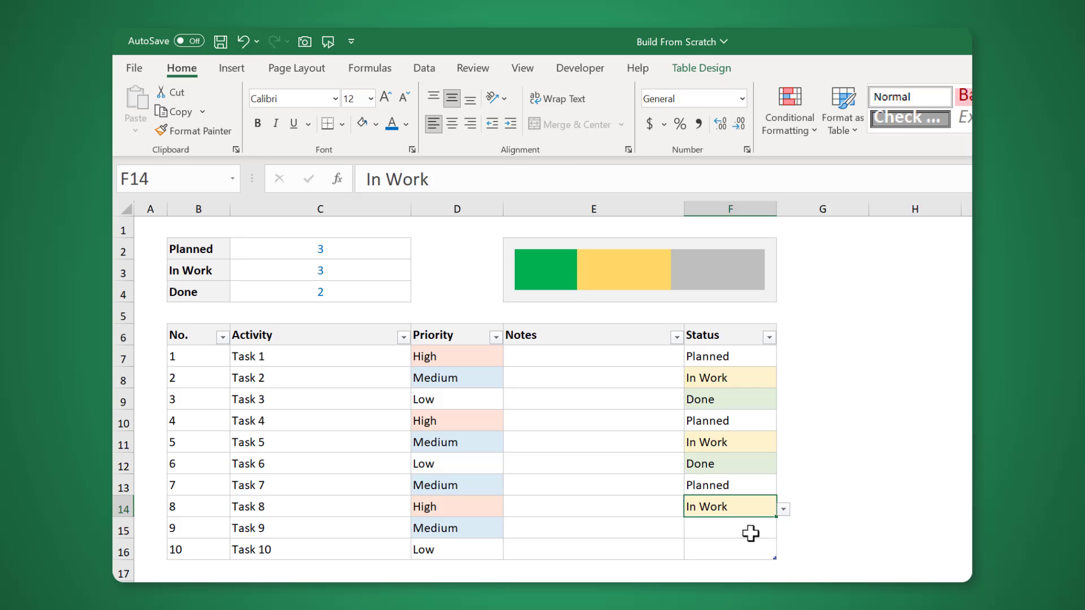
pyautogui.click(752, 532)
pyautogui.click(783, 530)
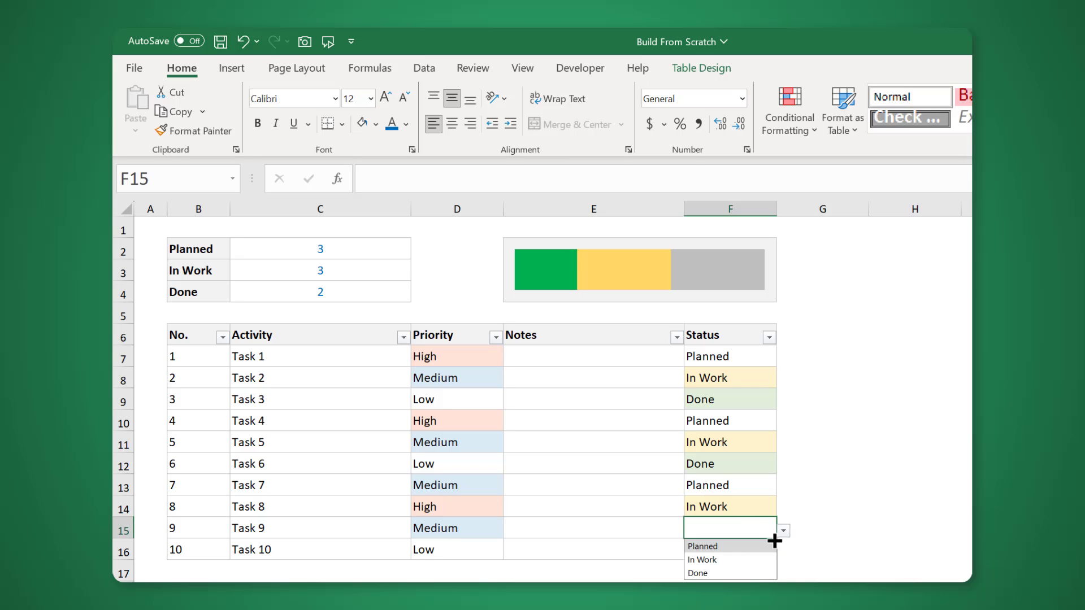
pyautogui.click(742, 572)
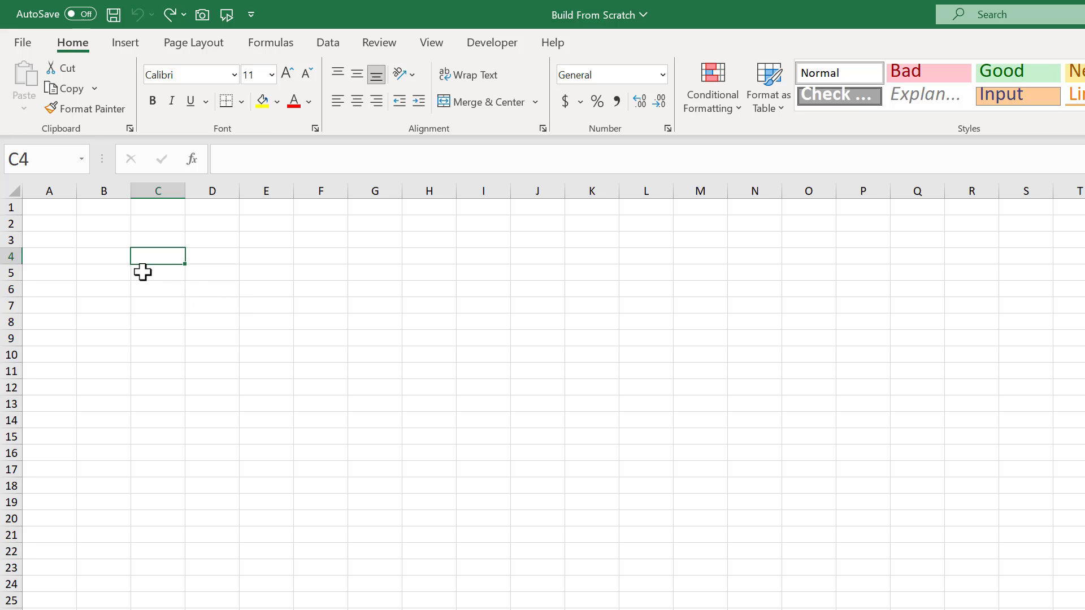
# Step: Select the whole sheet and set every row height to 20
pyautogui.click(15, 188)
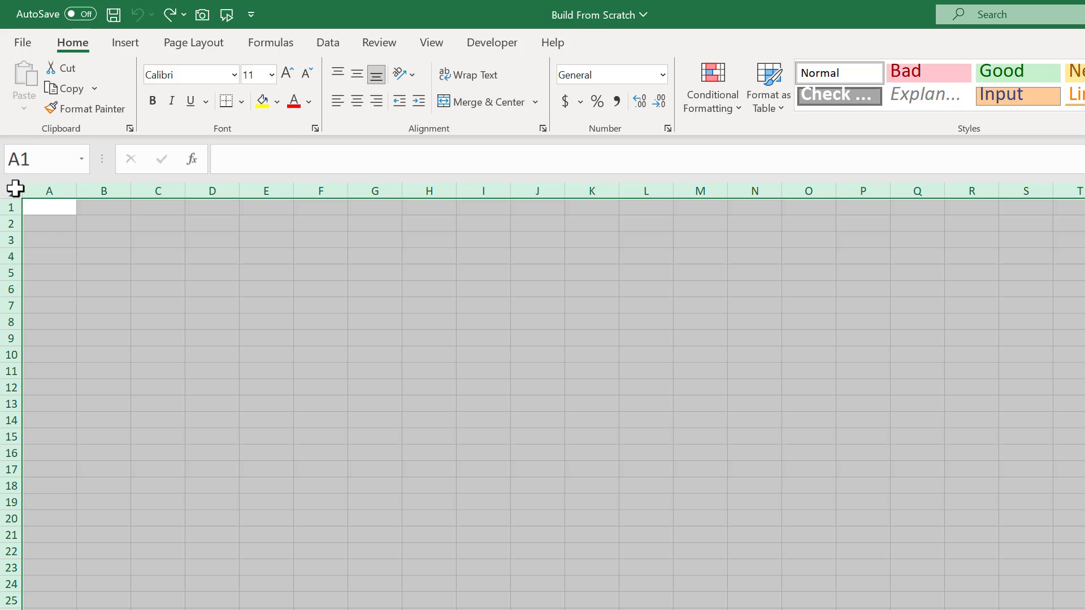
pyautogui.rightClick(10, 221)
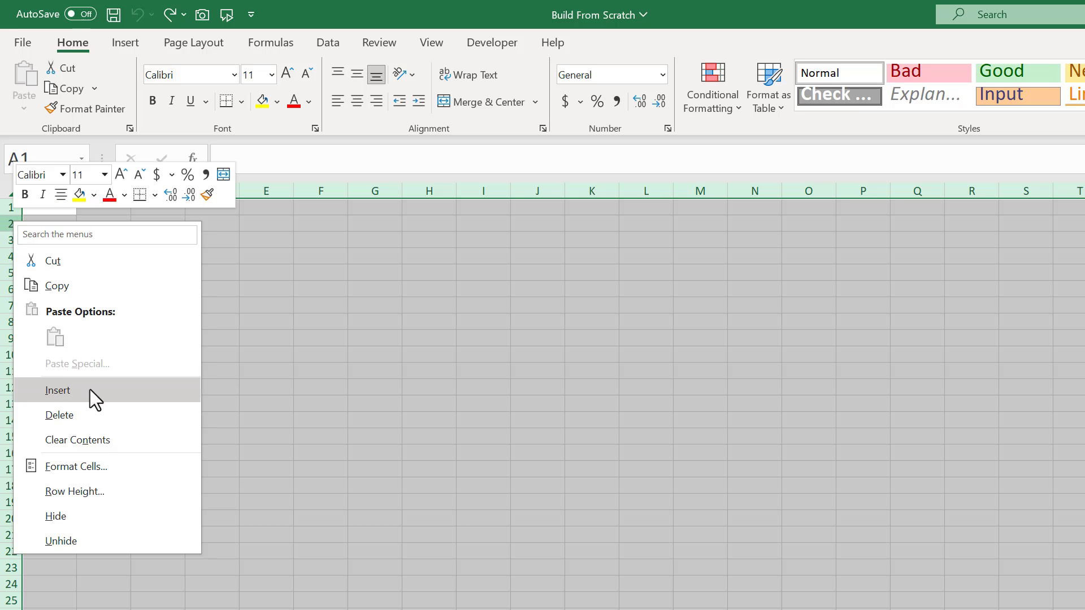
pyautogui.click(97, 486)
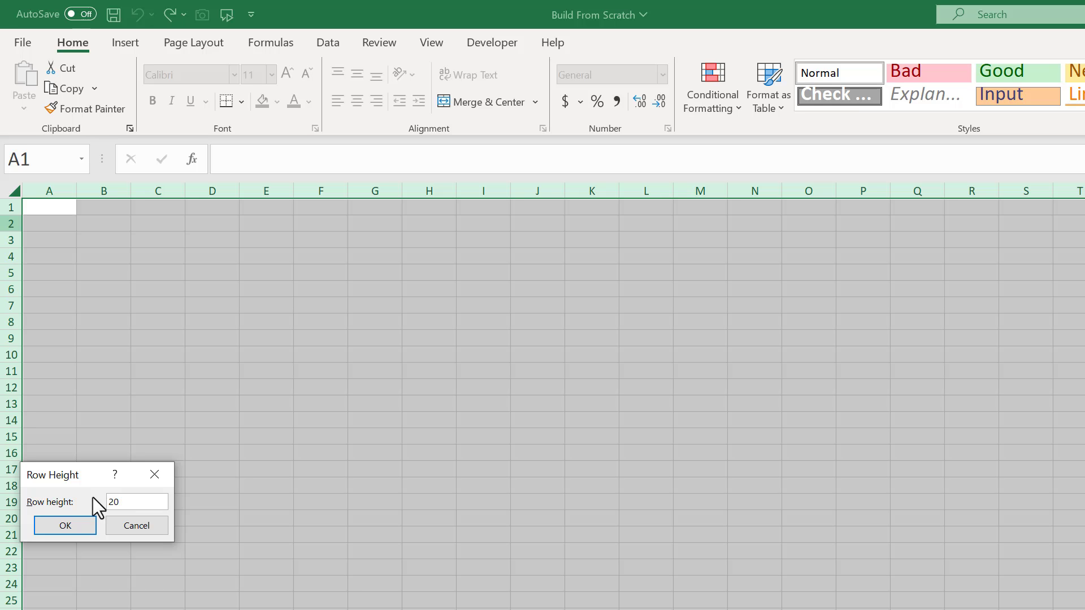
pyautogui.press('Return')
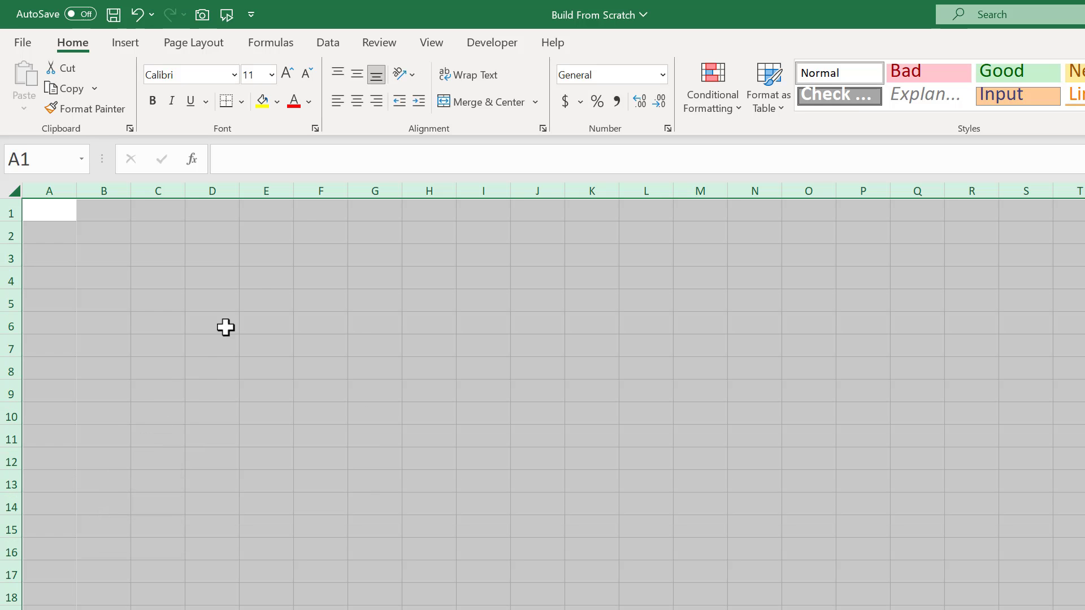
# Step: Left-align the sheet, raise the font size to 12, and set all column widths to 15
pyautogui.click(338, 101)
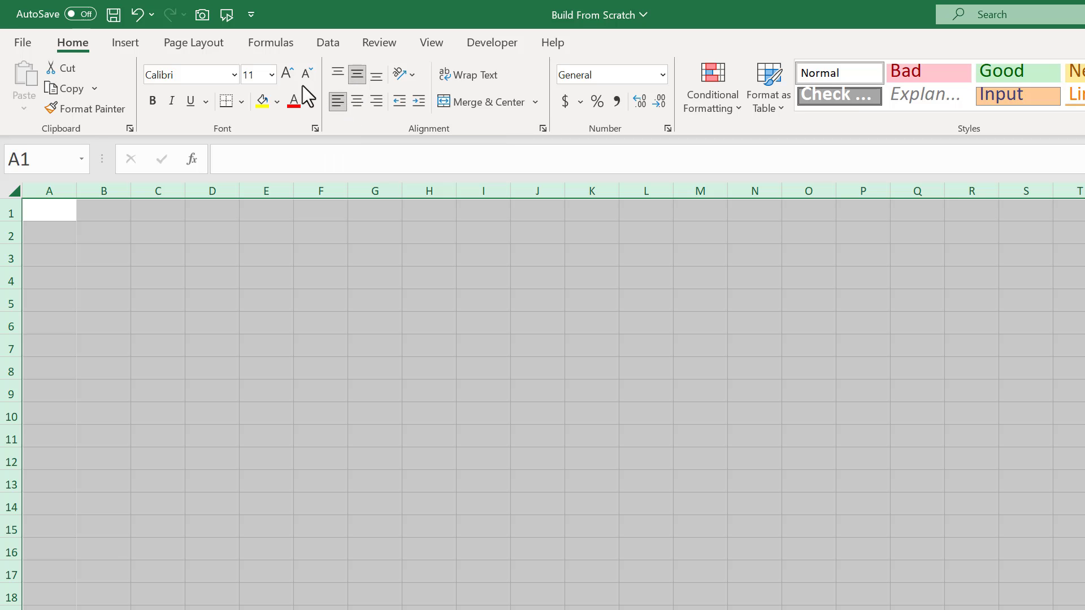
pyautogui.click(287, 73)
pyautogui.rightClick(227, 181)
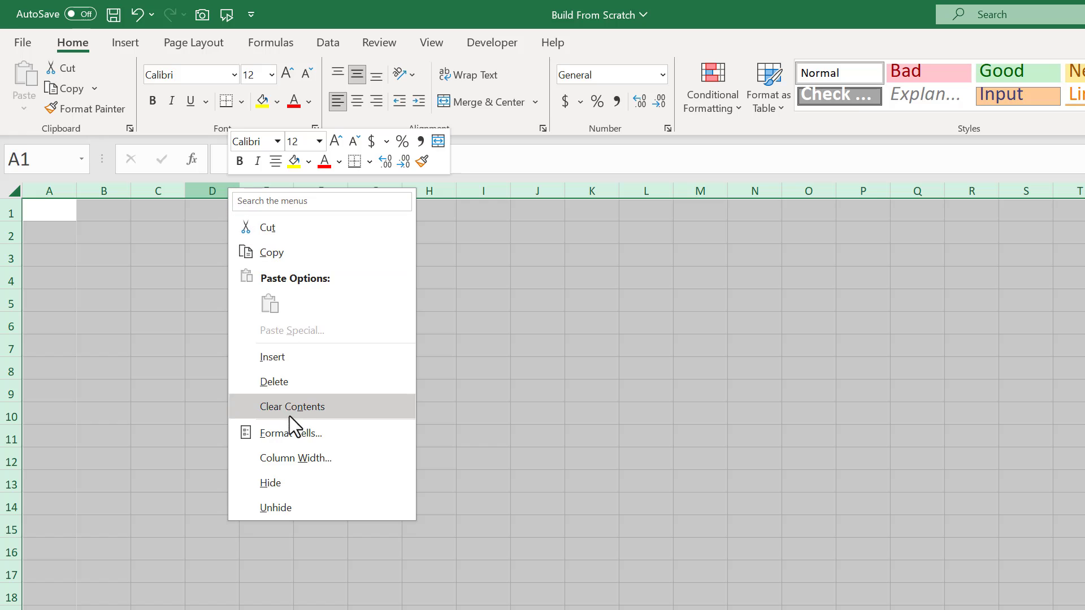
pyautogui.click(291, 459)
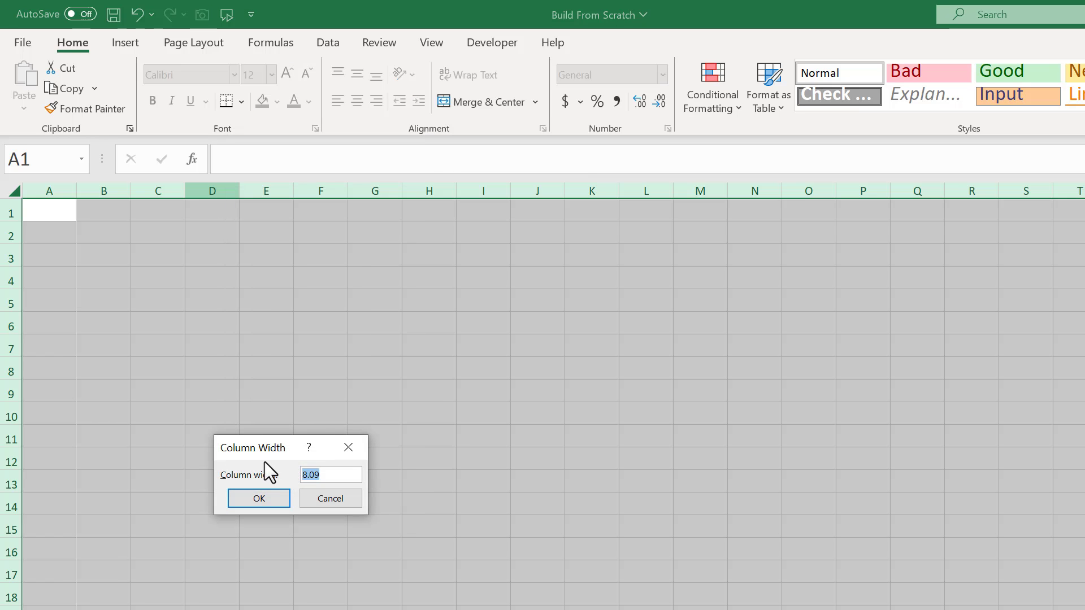
pyautogui.write('15')
pyautogui.click(268, 500)
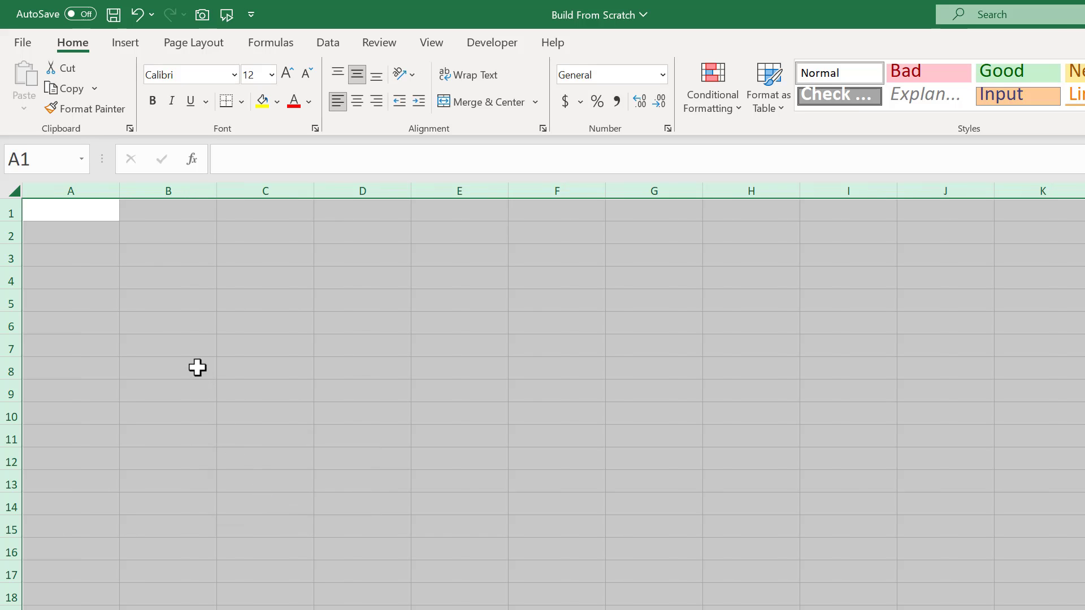
# Step: Enter headers No., Activity, Priority, Notes and Status across row 6 starting at B6
pyautogui.click(169, 230)
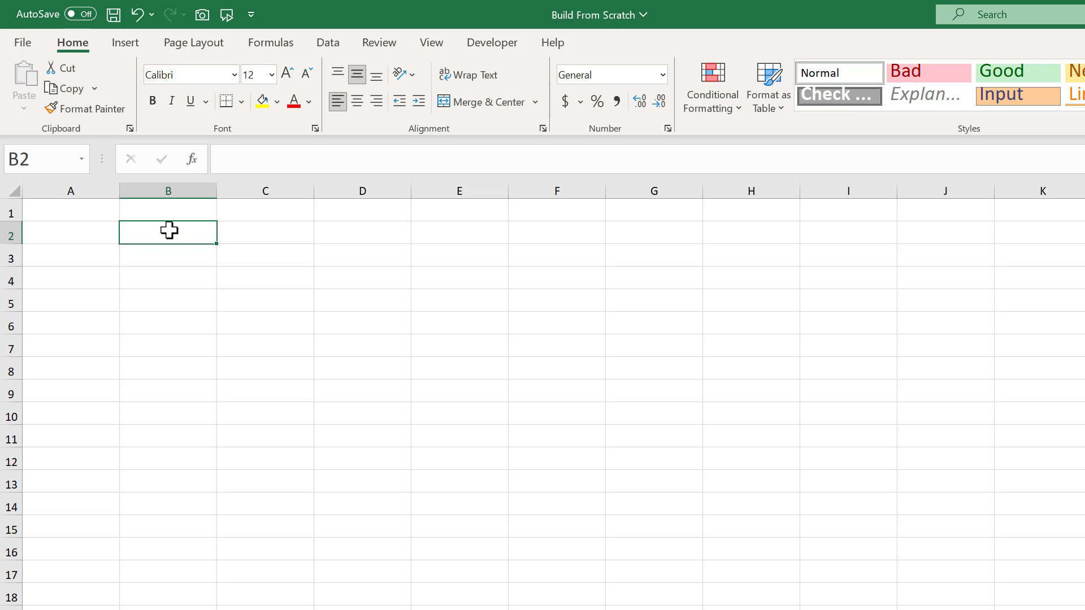
pyautogui.click(164, 324)
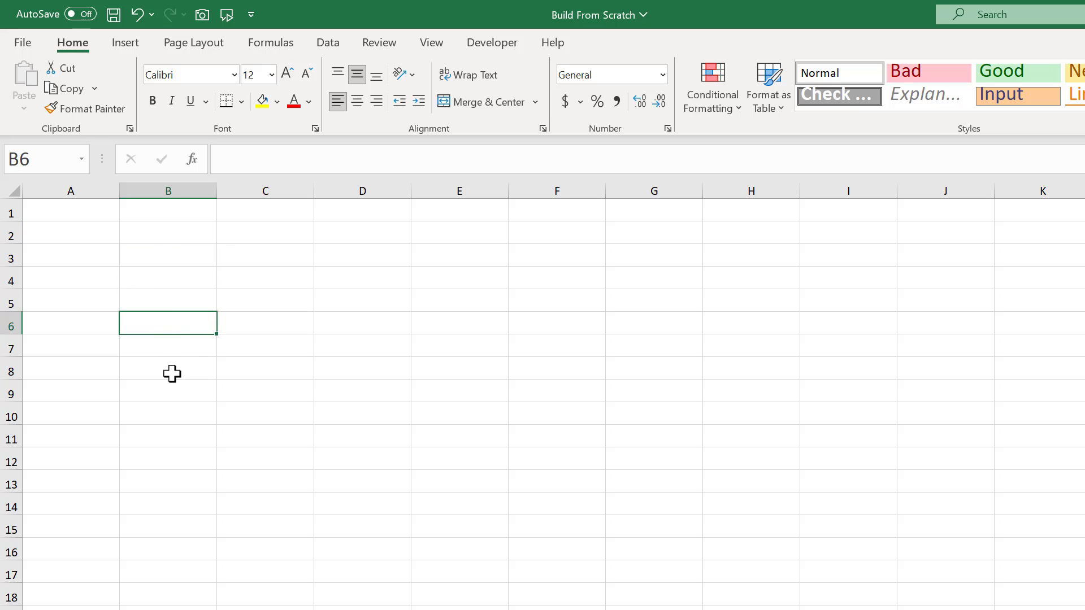
pyautogui.write('No.')
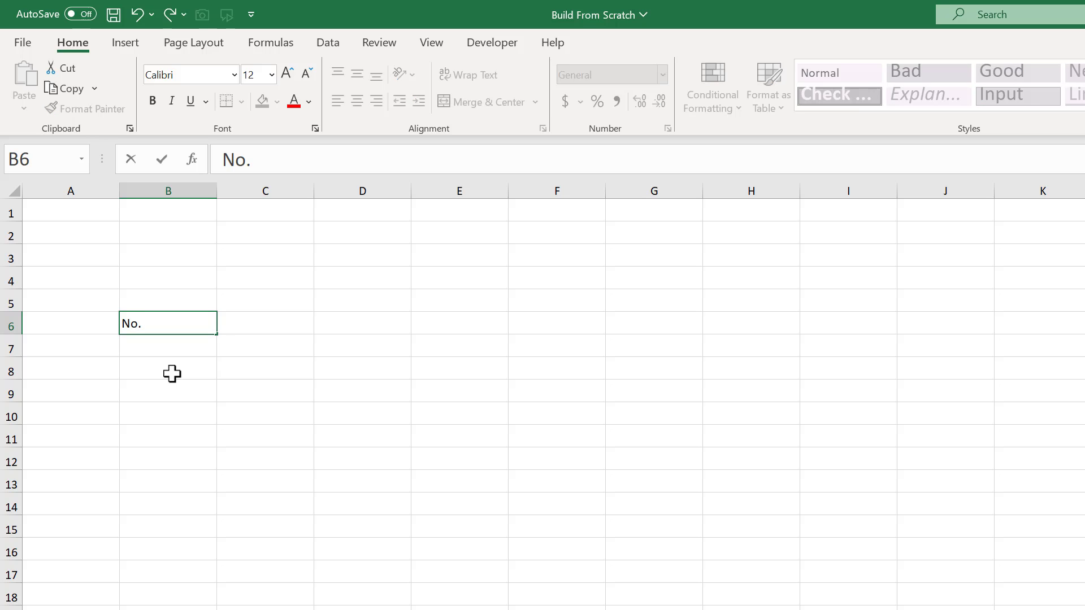
pyautogui.press('Tab')
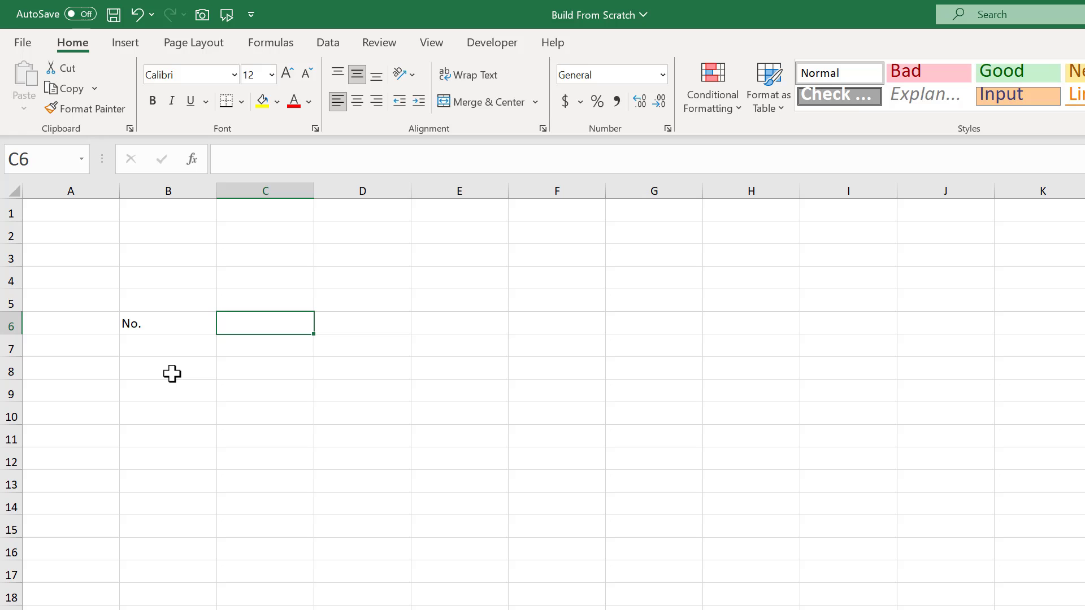
pyautogui.write('Activity')
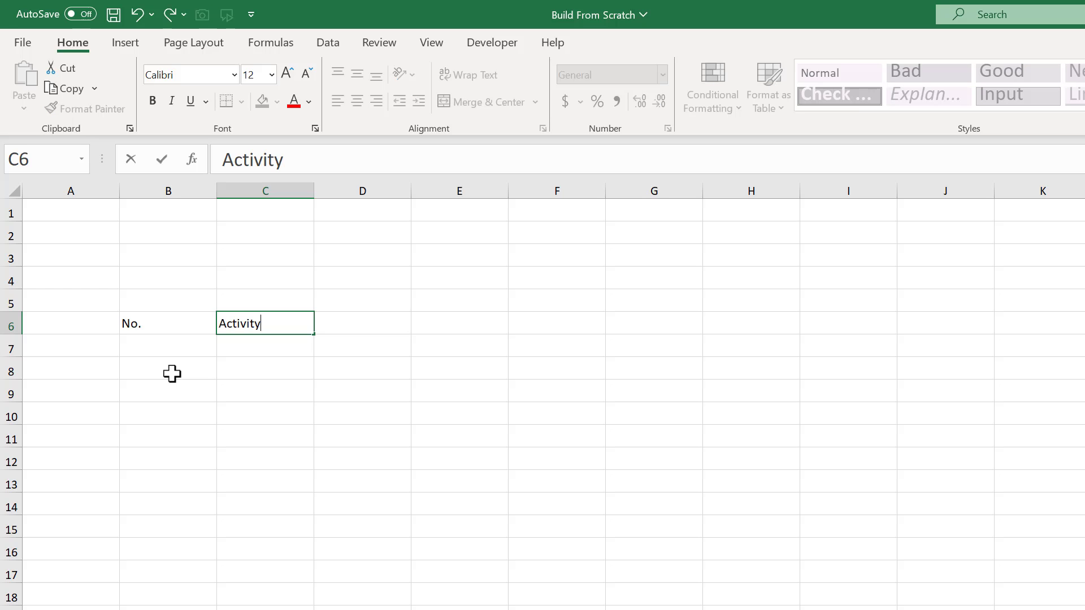
pyautogui.press('Tab')
pyautogui.write('Priority')
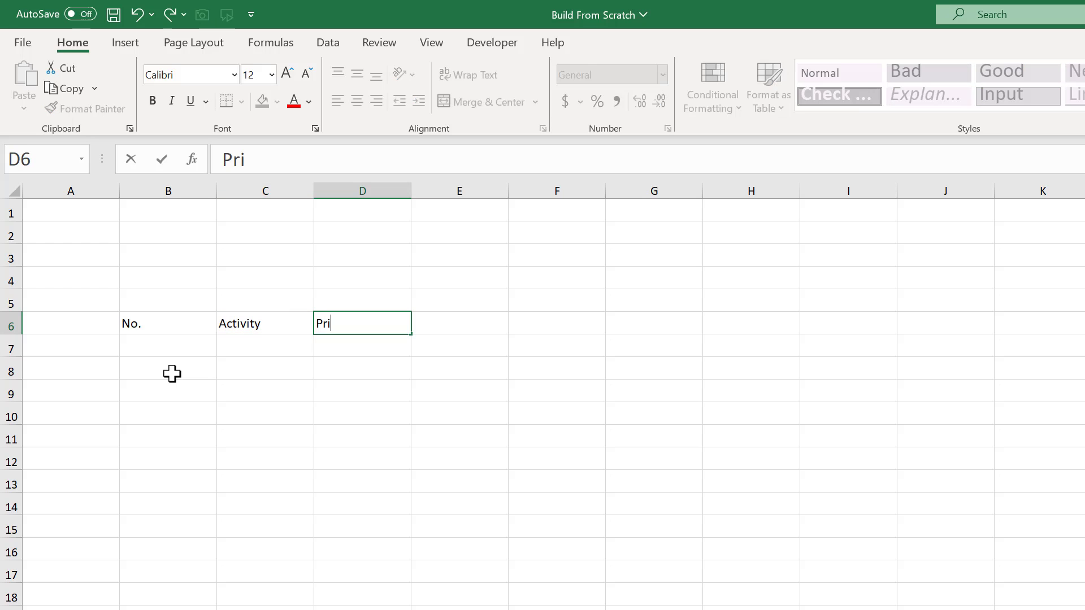
pyautogui.press('Tab')
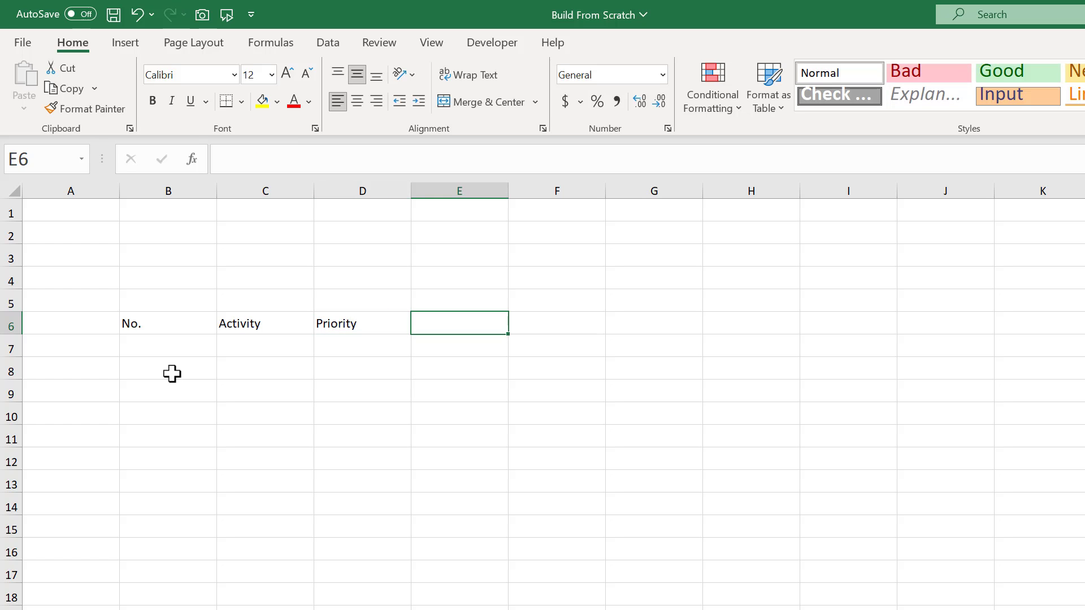
pyautogui.write('Notes')
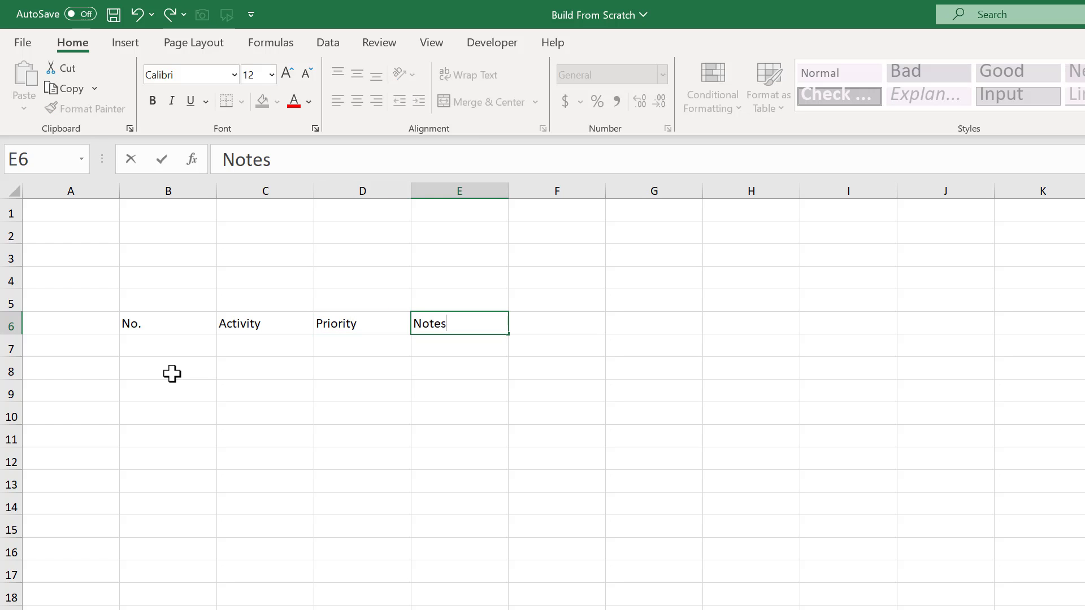
pyautogui.press('Tab')
pyautogui.write('Statu')
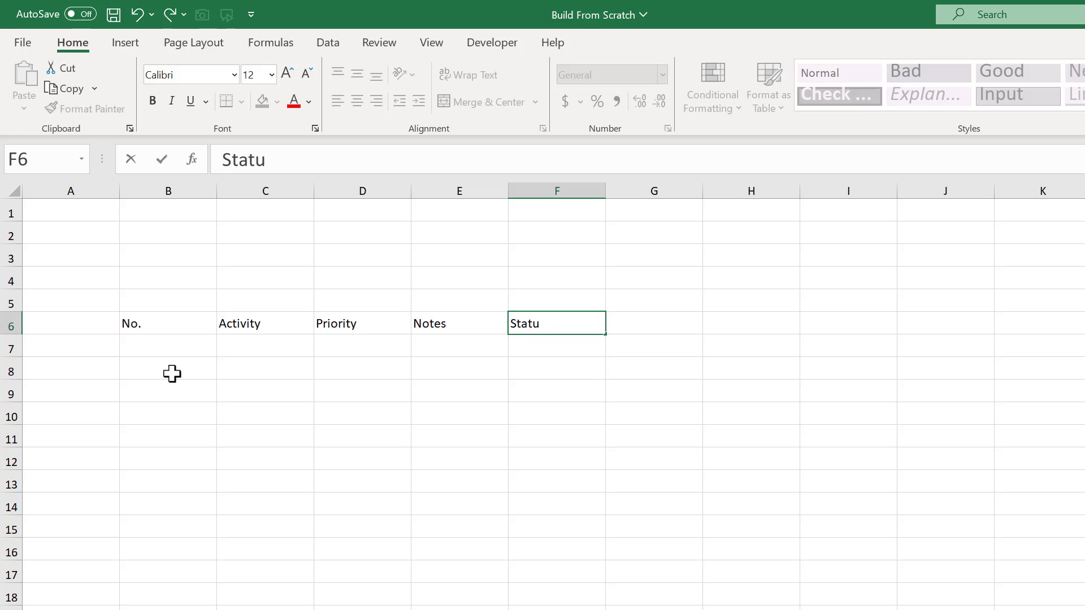
pyautogui.write('s')
pyautogui.press('Return')
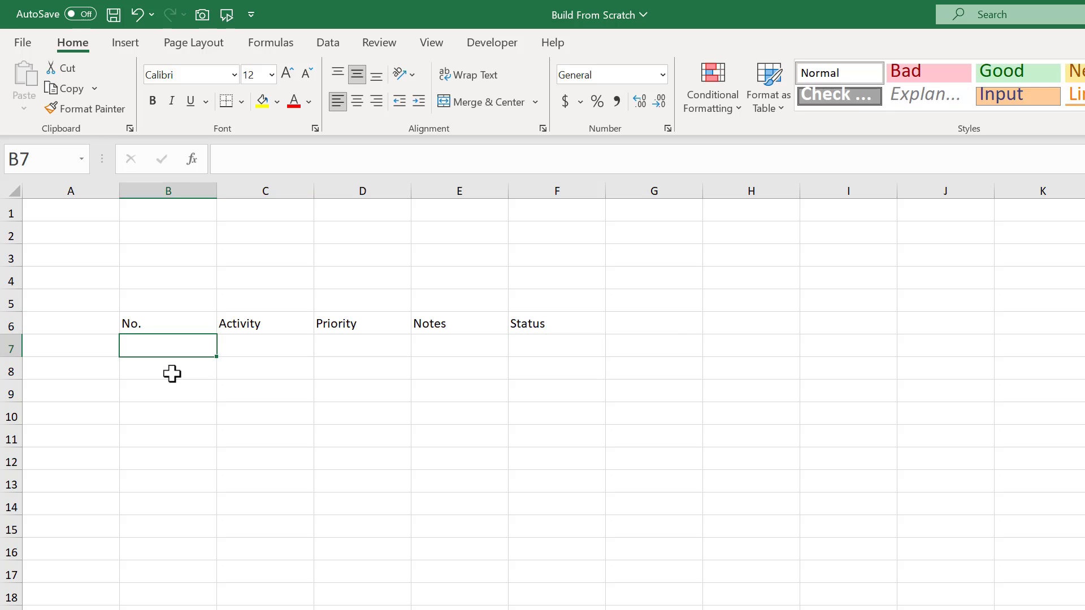
# Step: Convert B6:F16 into a table with the first row as headers
pyautogui.moveTo(161, 322); pyautogui.dragTo(550, 543)
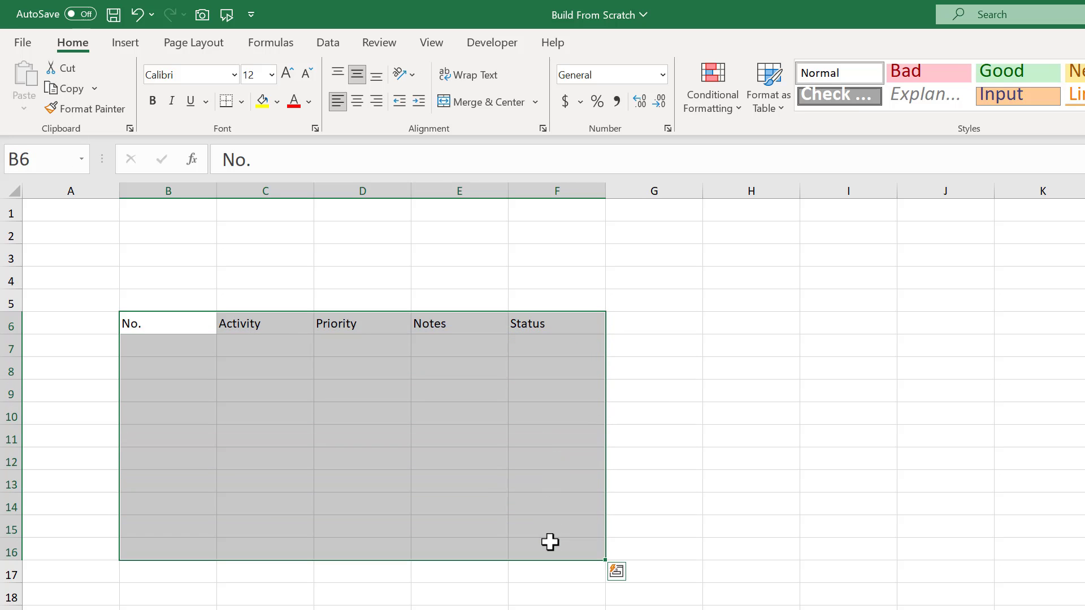
pyautogui.click(131, 48)
pyautogui.click(148, 81)
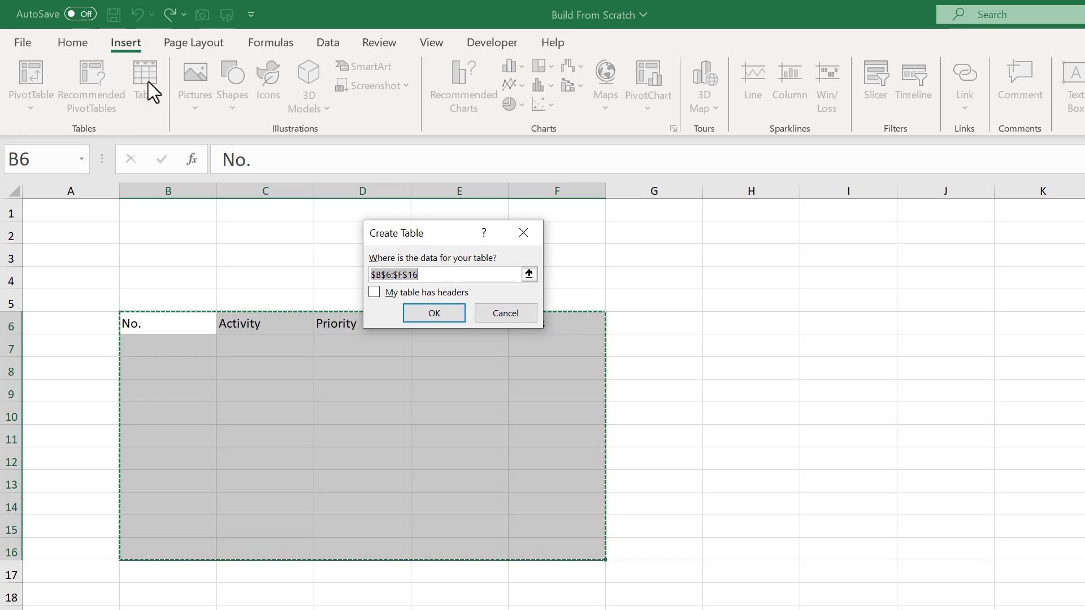
pyautogui.click(373, 292)
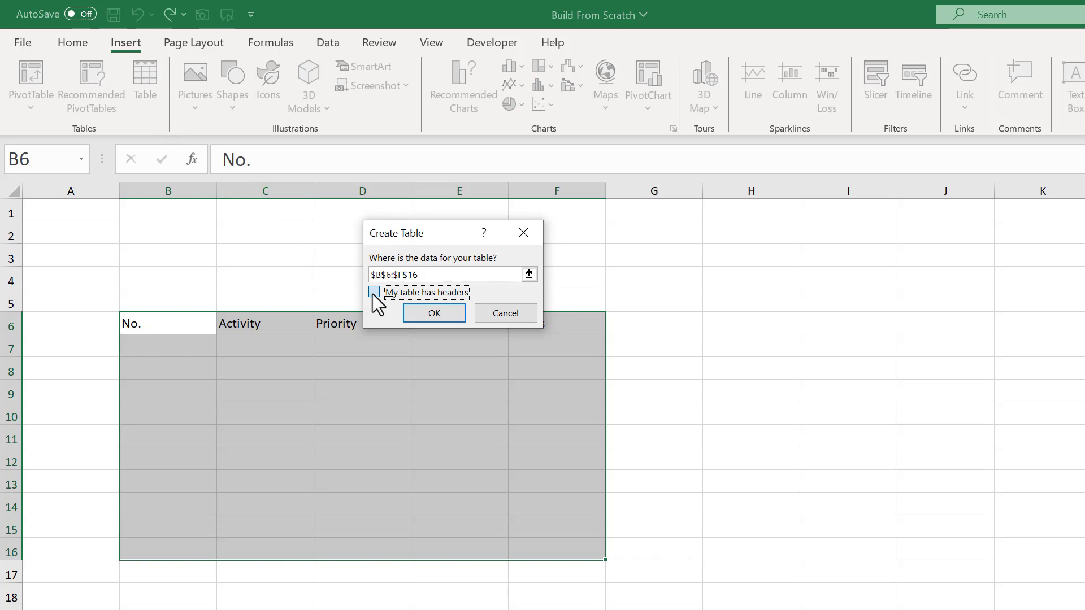
pyautogui.click(428, 316)
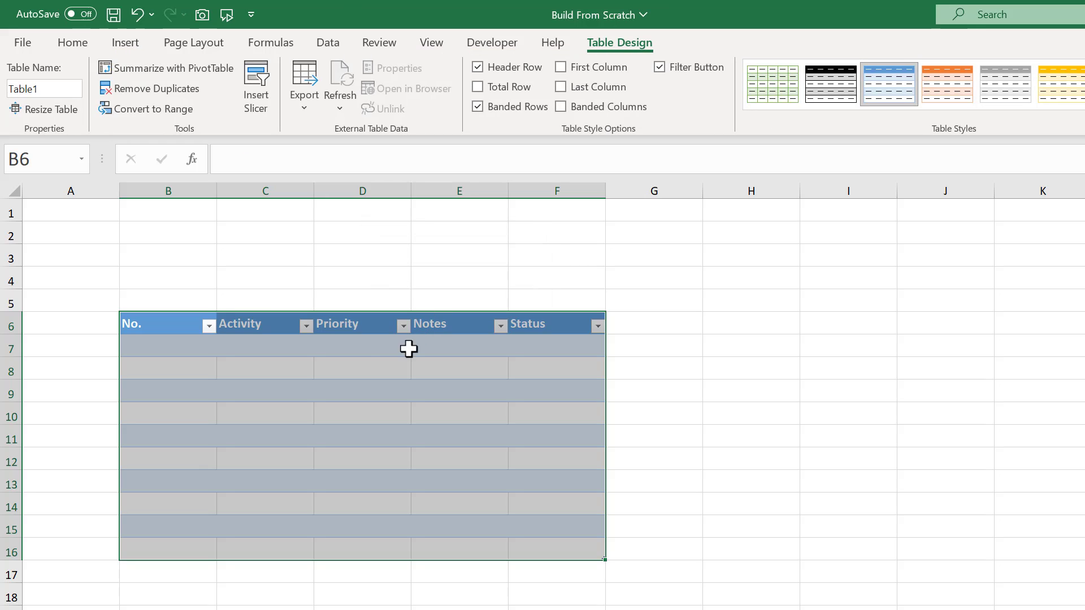
# Step: Uncheck Gridlines on the View tab so the sheet background is plain
pyautogui.click(383, 365)
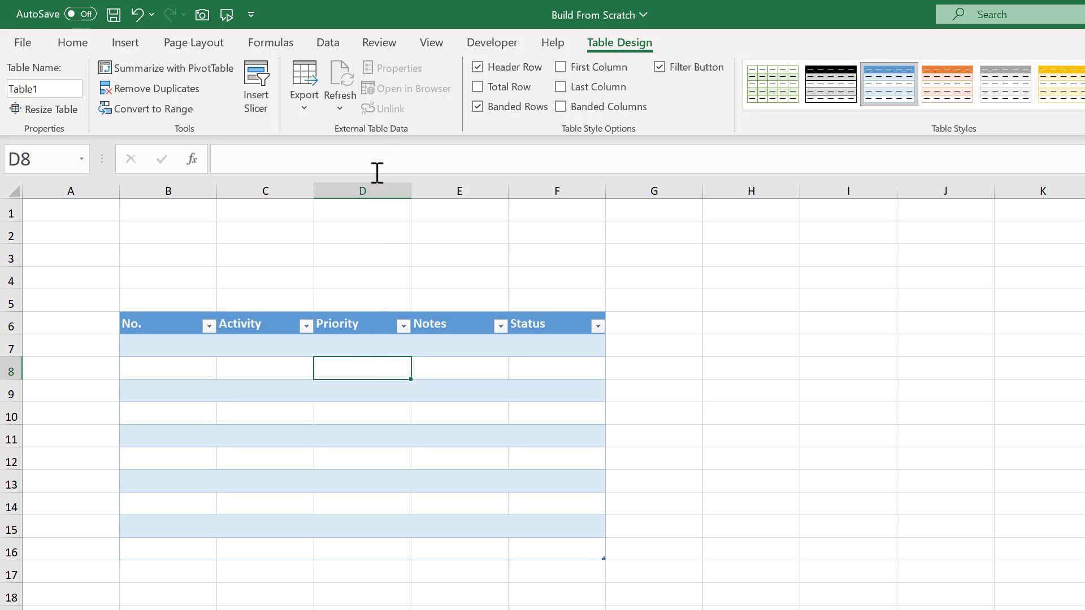
pyautogui.click(437, 43)
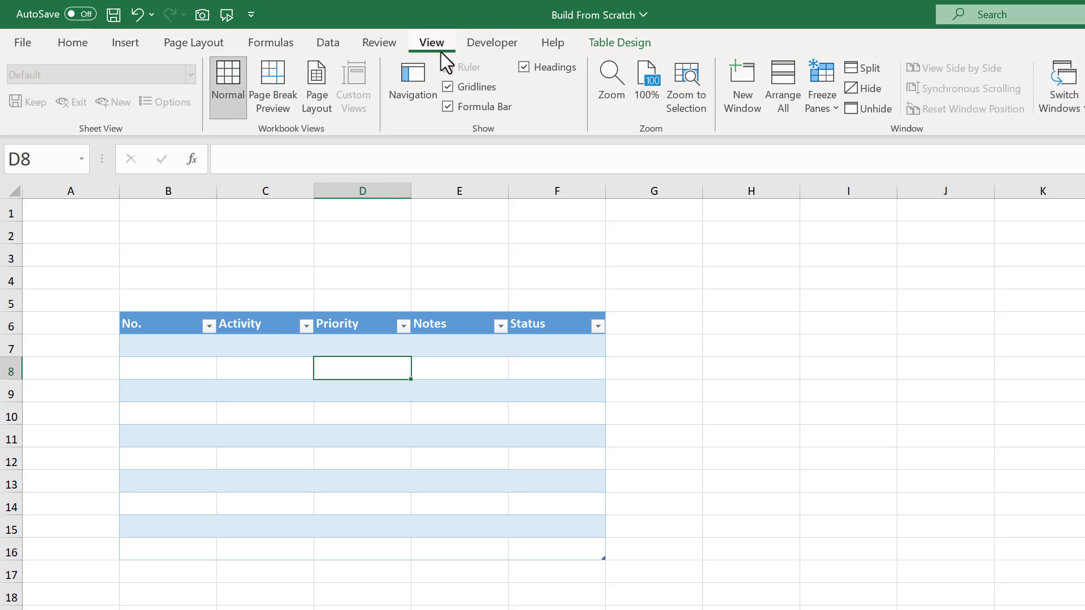
pyautogui.click(449, 86)
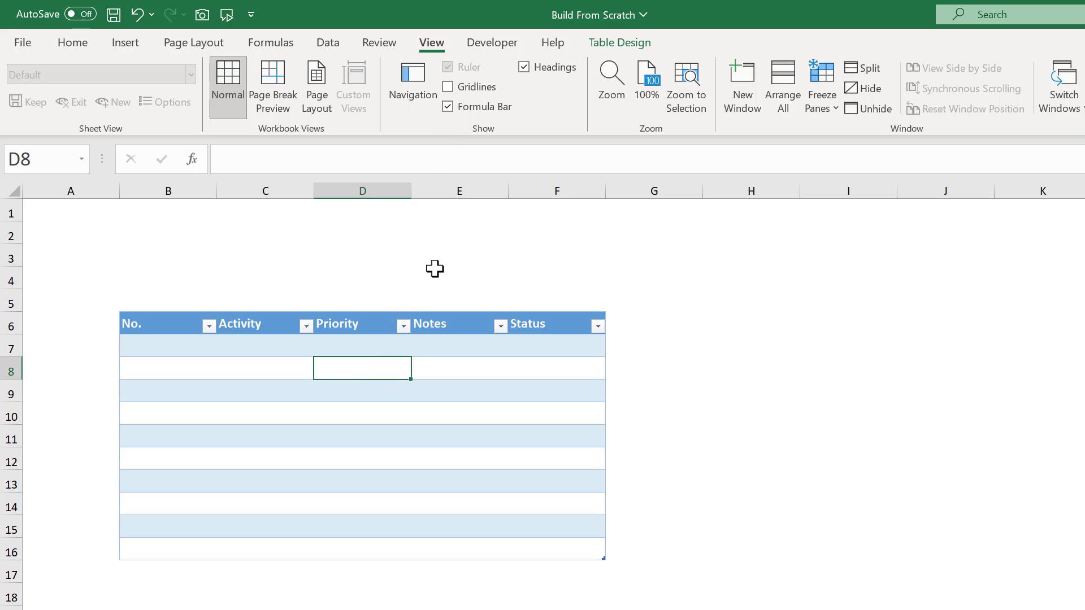
# Step: Start a new table style and give the whole table grey outline and inside borders
pyautogui.click(616, 43)
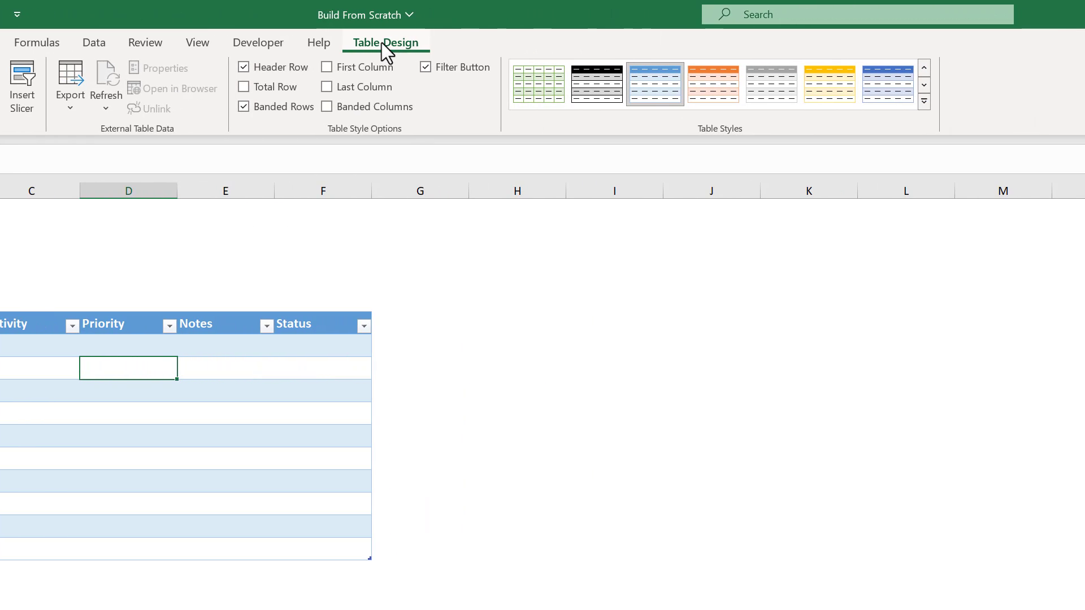
pyautogui.click(920, 103)
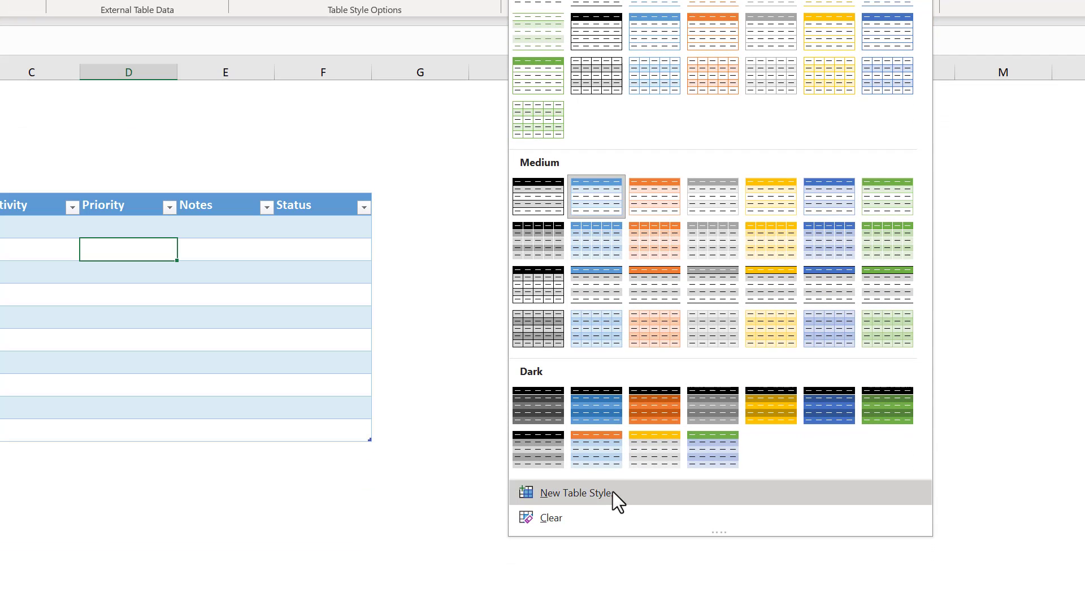
pyautogui.click(613, 492)
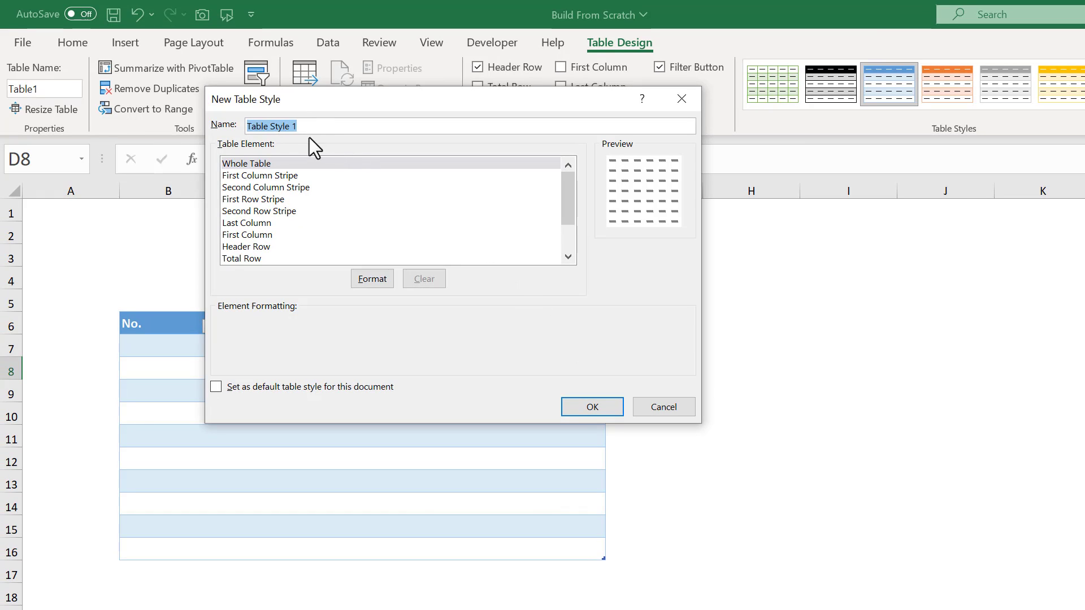
pyautogui.click(269, 168)
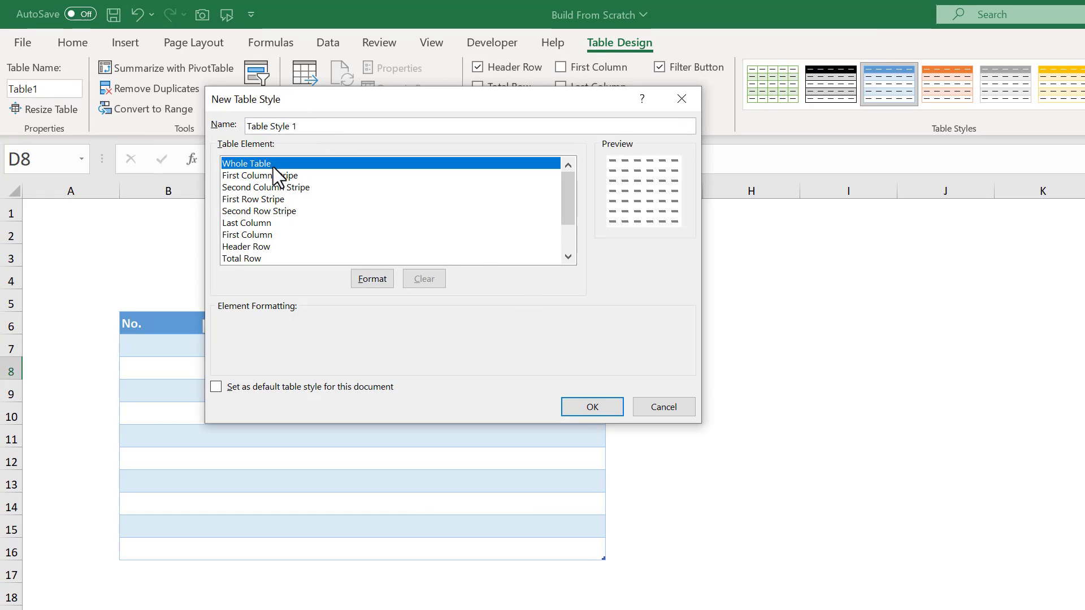
pyautogui.click(370, 276)
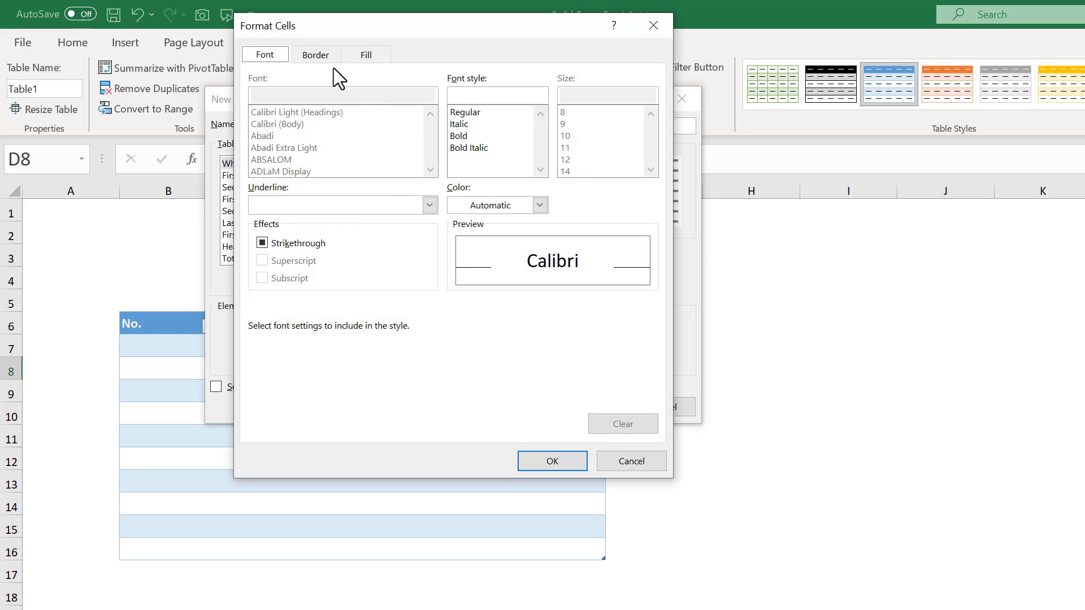
pyautogui.click(320, 56)
pyautogui.click(348, 242)
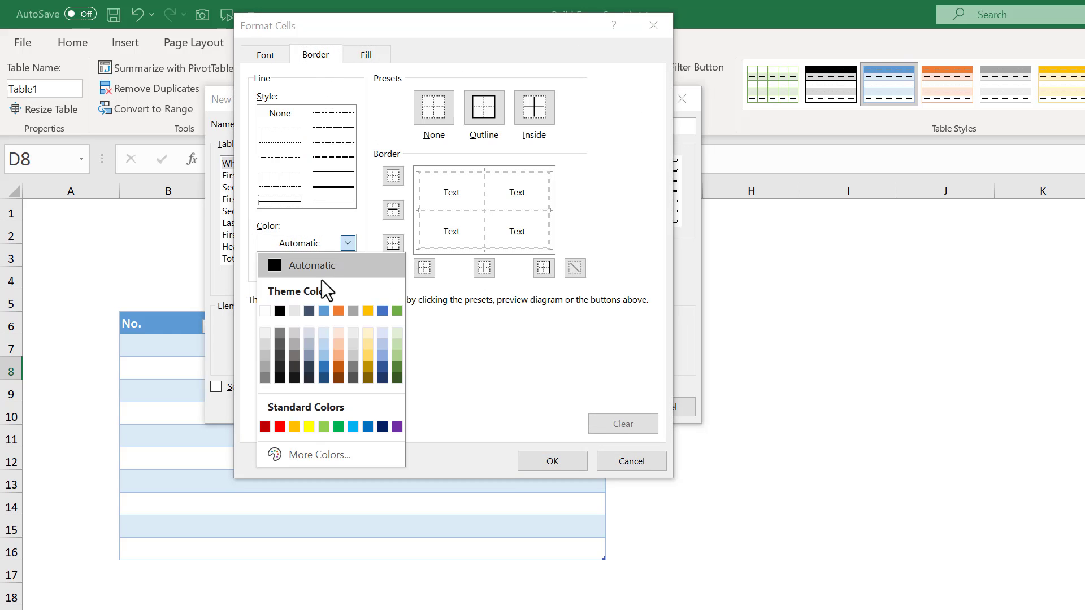
pyautogui.click(266, 354)
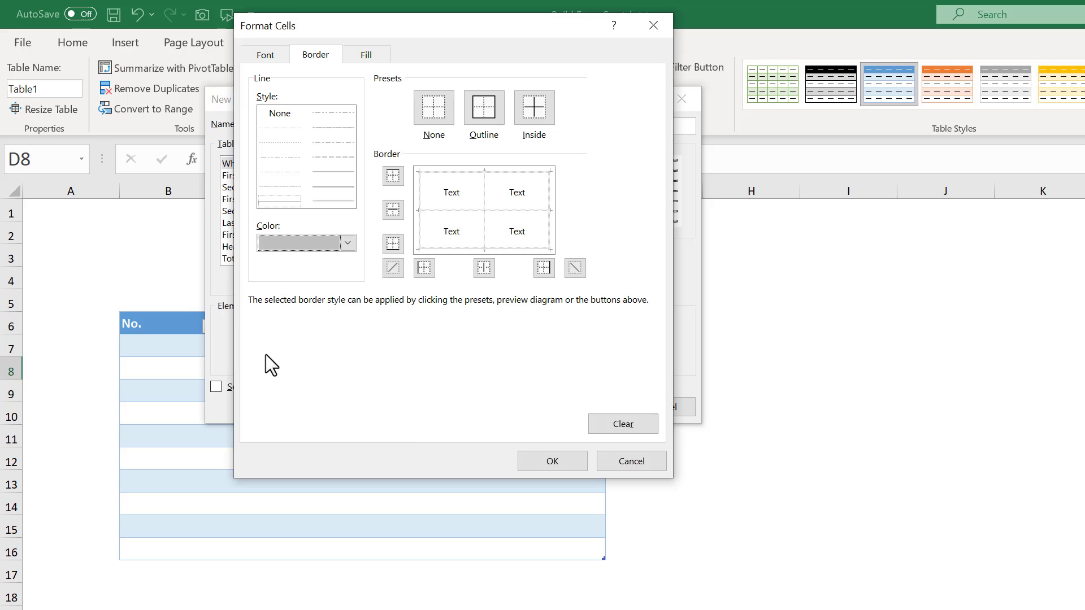
pyautogui.click(488, 117)
pyautogui.click(530, 115)
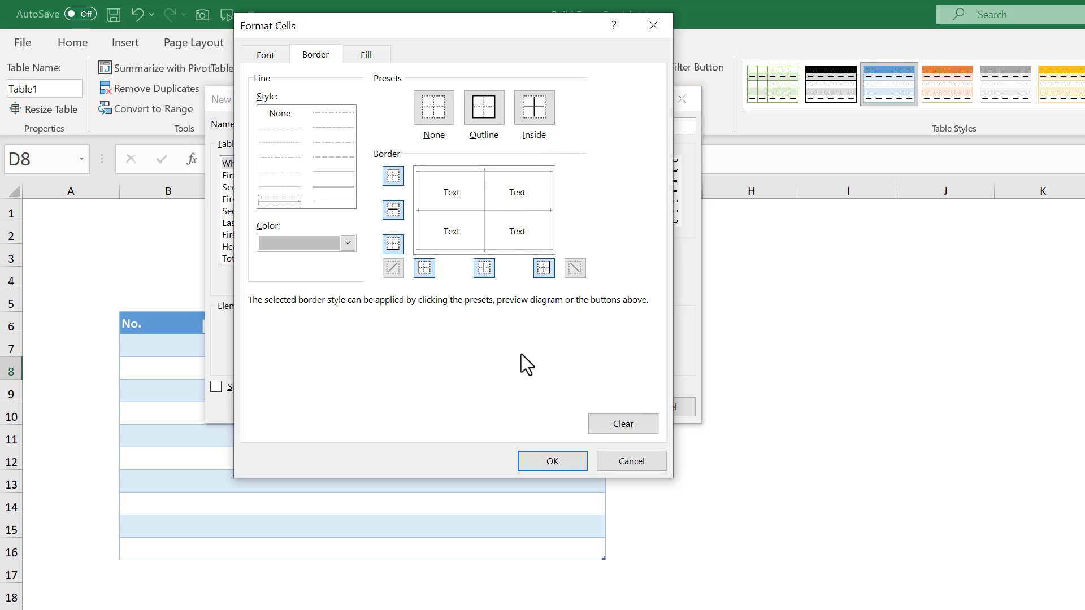
pyautogui.click(535, 459)
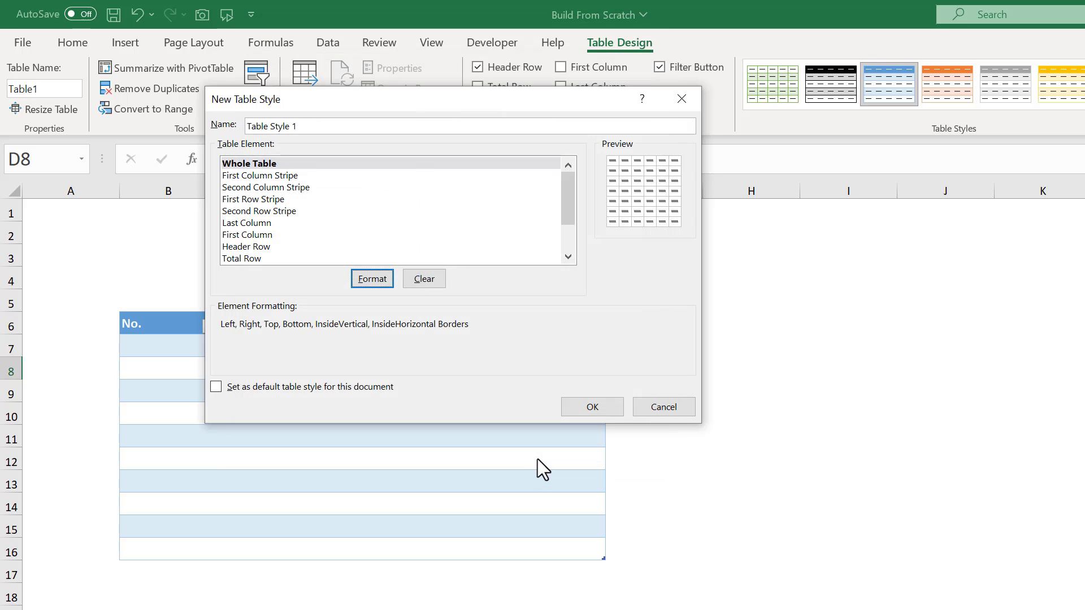
# Step: Make the header row bold with a light grey fill and save the style
pyautogui.click(266, 247)
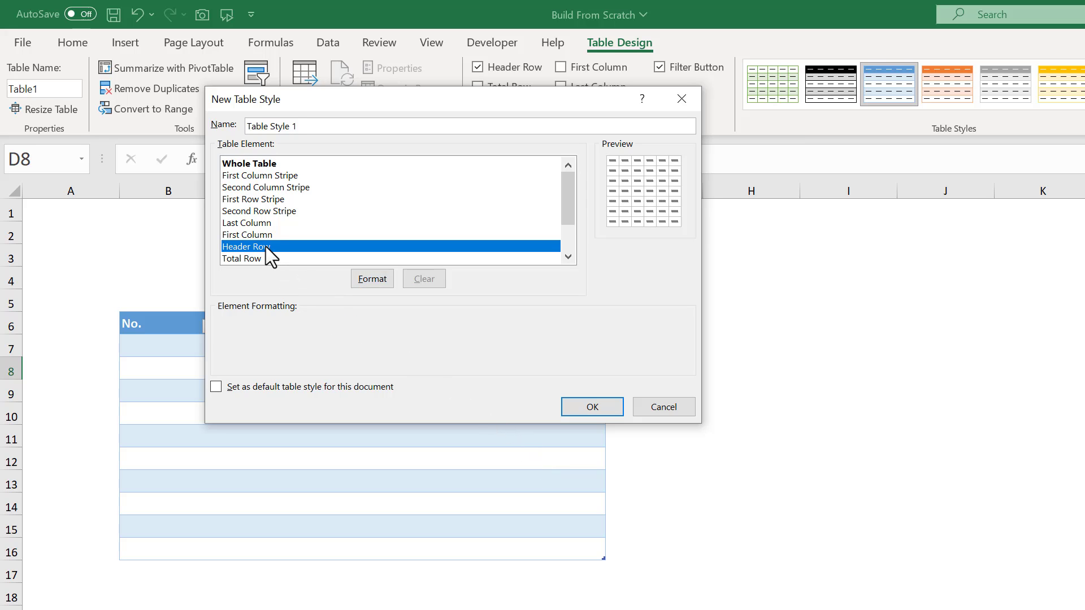
pyautogui.click(369, 284)
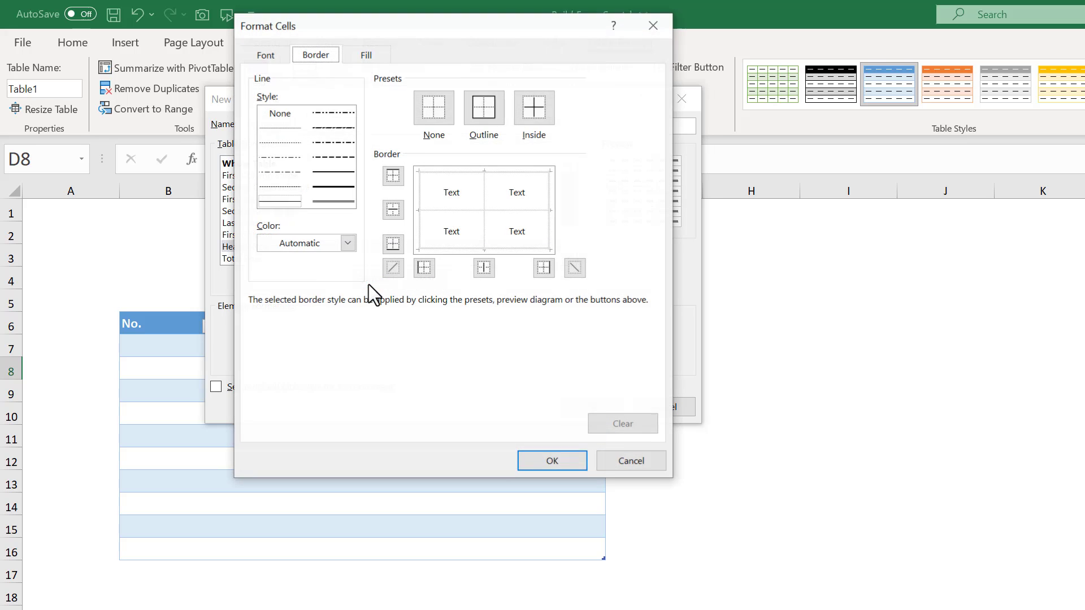
pyautogui.click(266, 54)
pyautogui.click(460, 136)
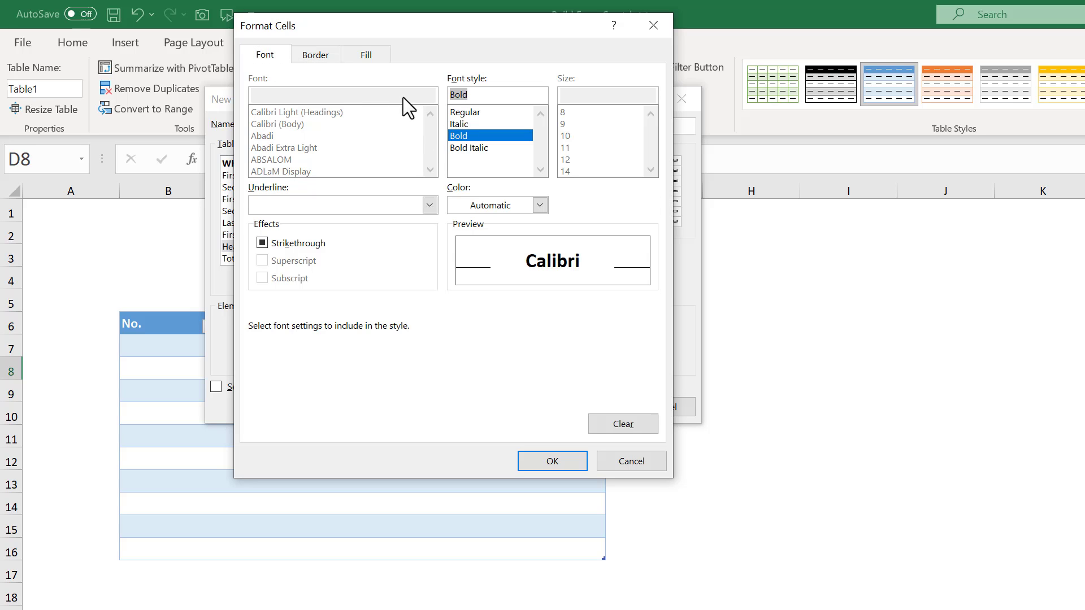
pyautogui.click(377, 57)
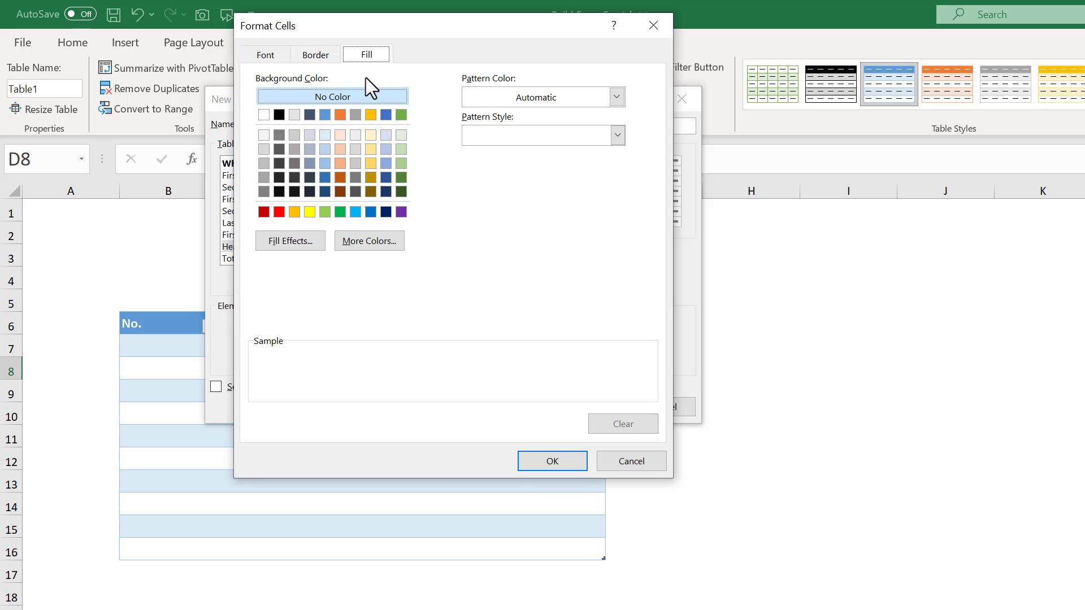
pyautogui.click(267, 136)
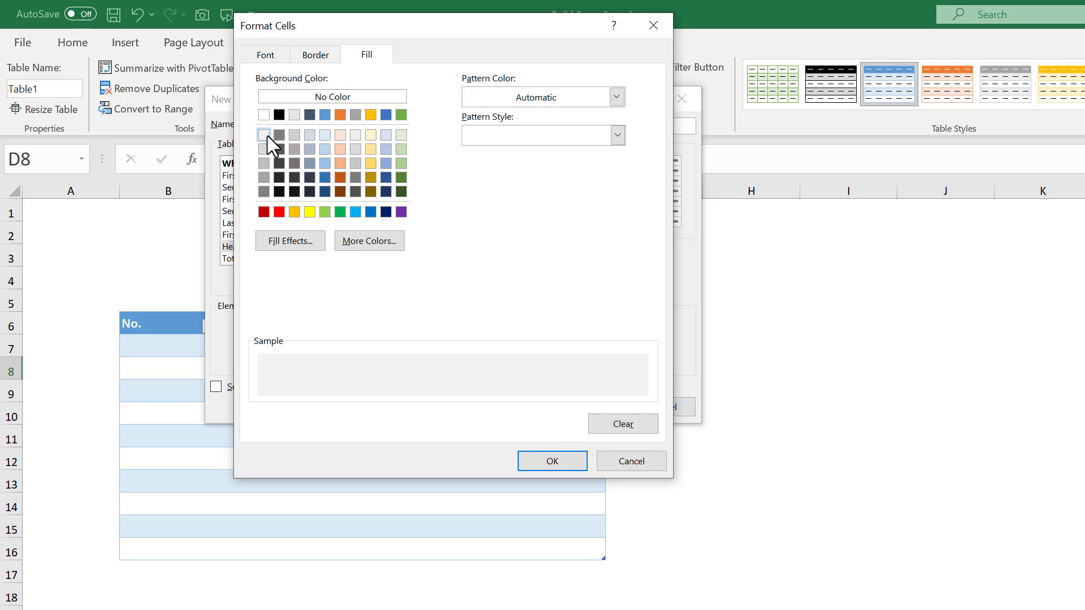
pyautogui.click(540, 463)
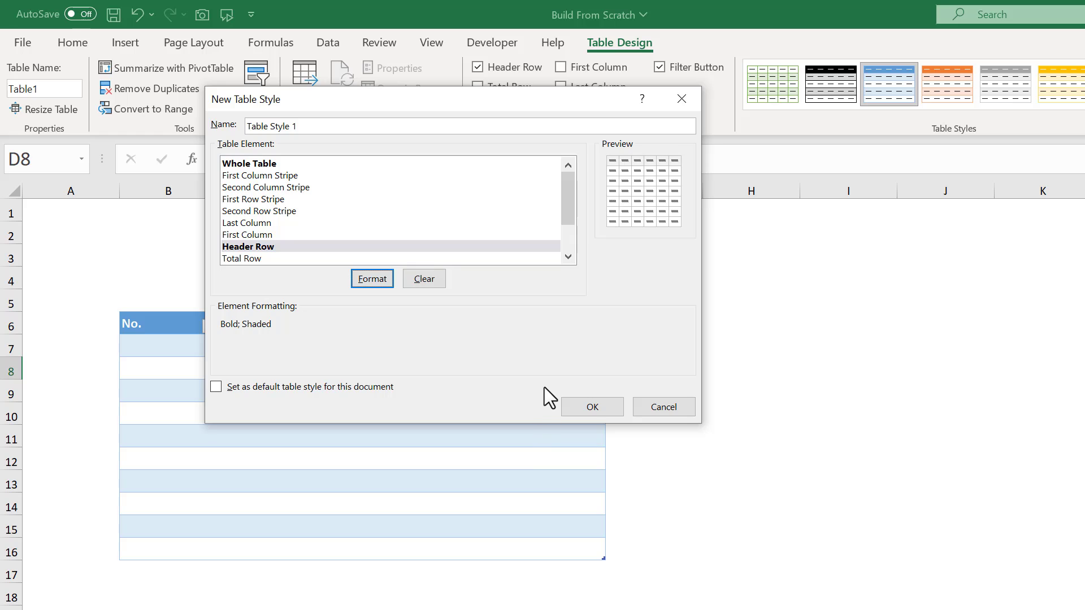
pyautogui.click(576, 406)
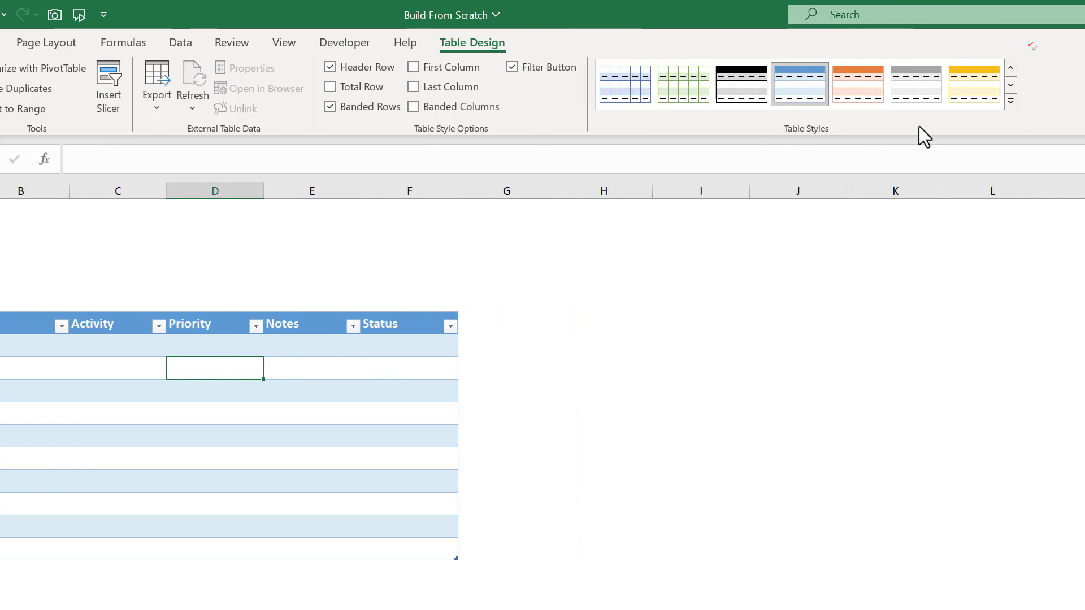
# Step: Apply the custom Table Style 1 and rename the table to Activities
pyautogui.click(1001, 101)
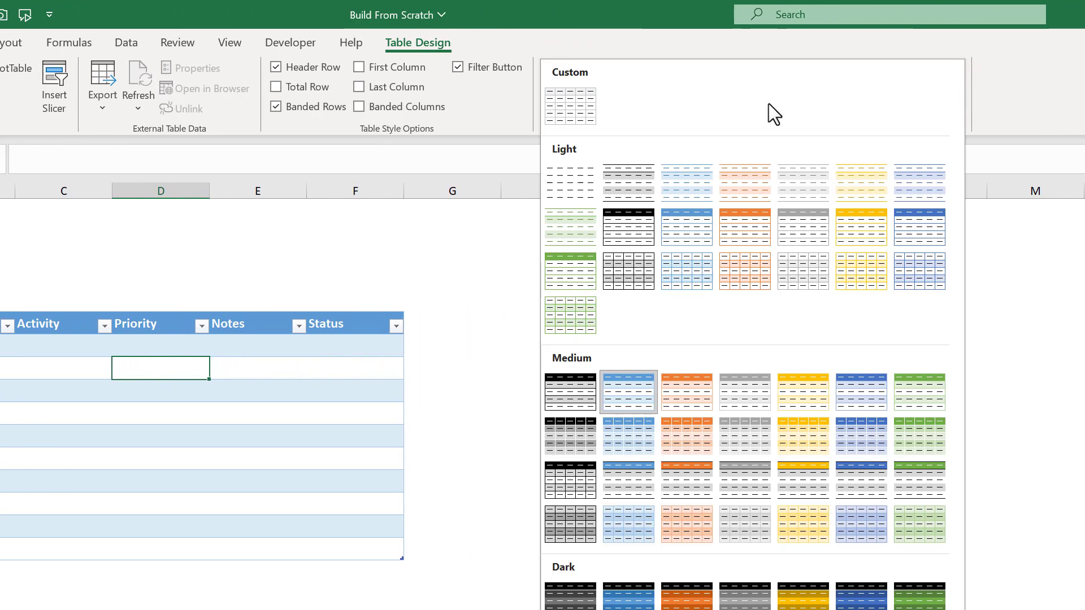
pyautogui.click(583, 103)
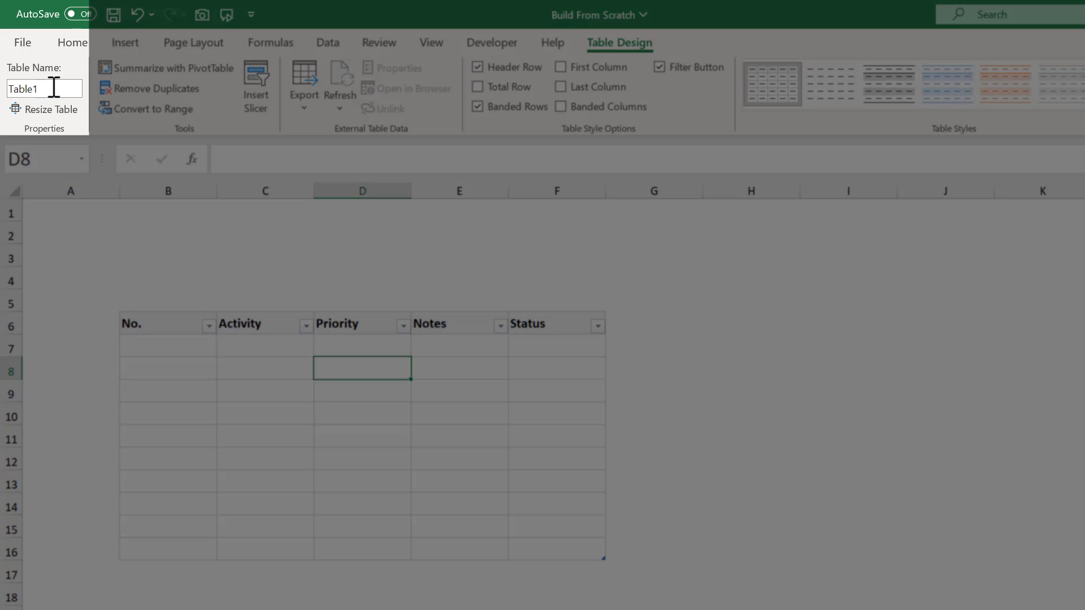
pyautogui.moveTo(72, 88); pyautogui.dragTo(8, 88)
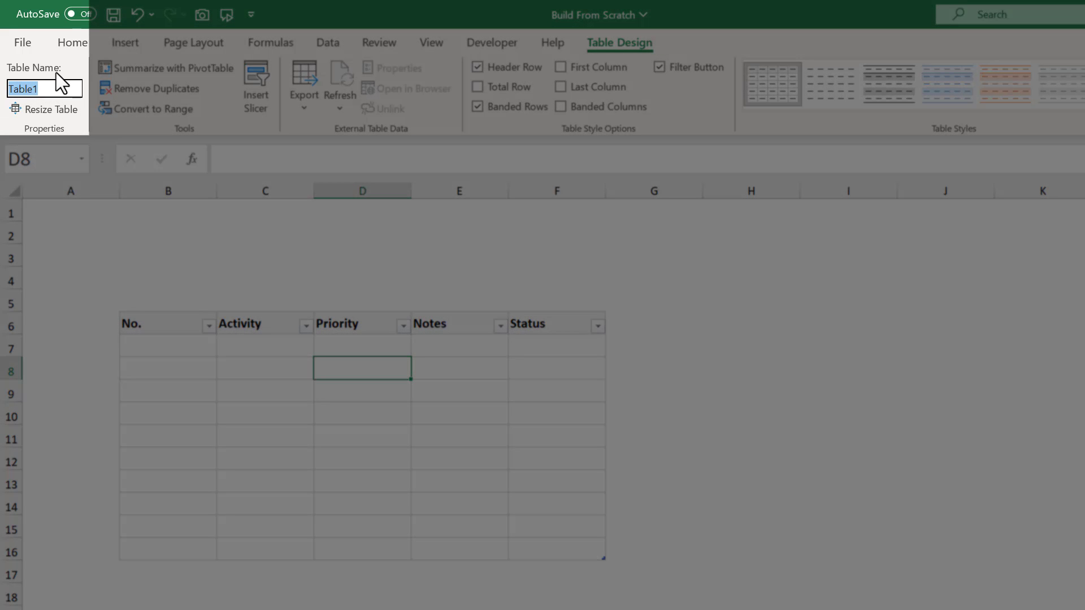
pyautogui.write('Activities')
pyautogui.press('Return')
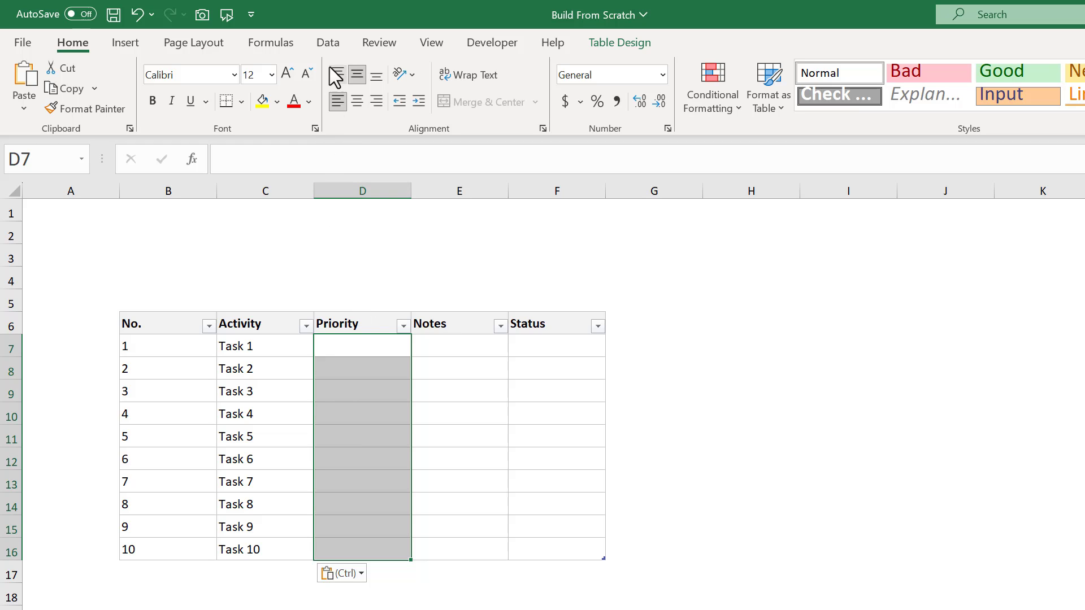
# Step: Add list data validation with source 'High, Medium, Low' to the Priority cells
pyautogui.click(332, 47)
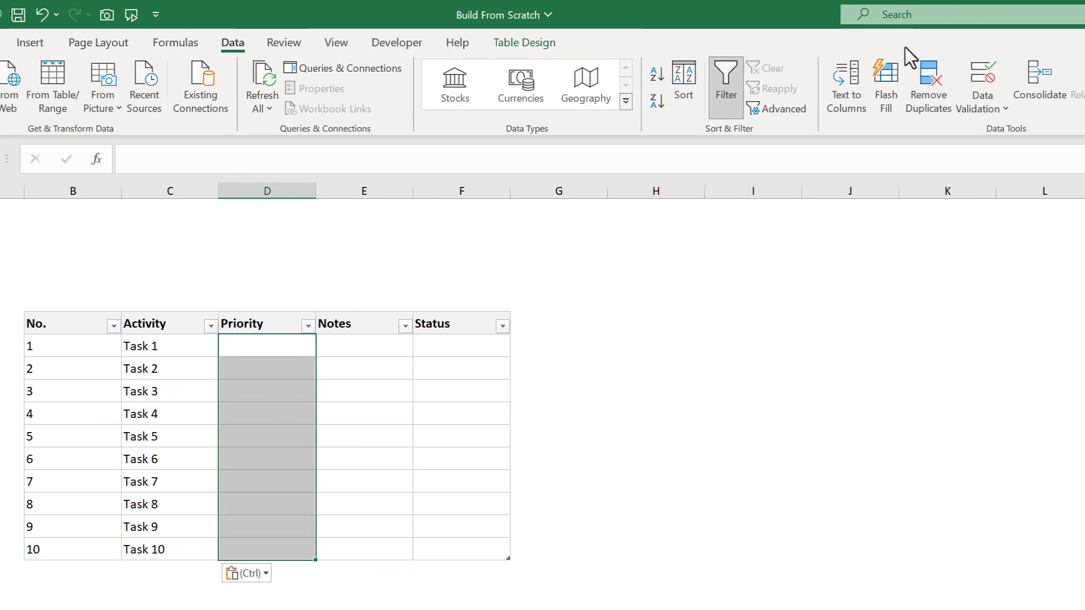
pyautogui.click(988, 82)
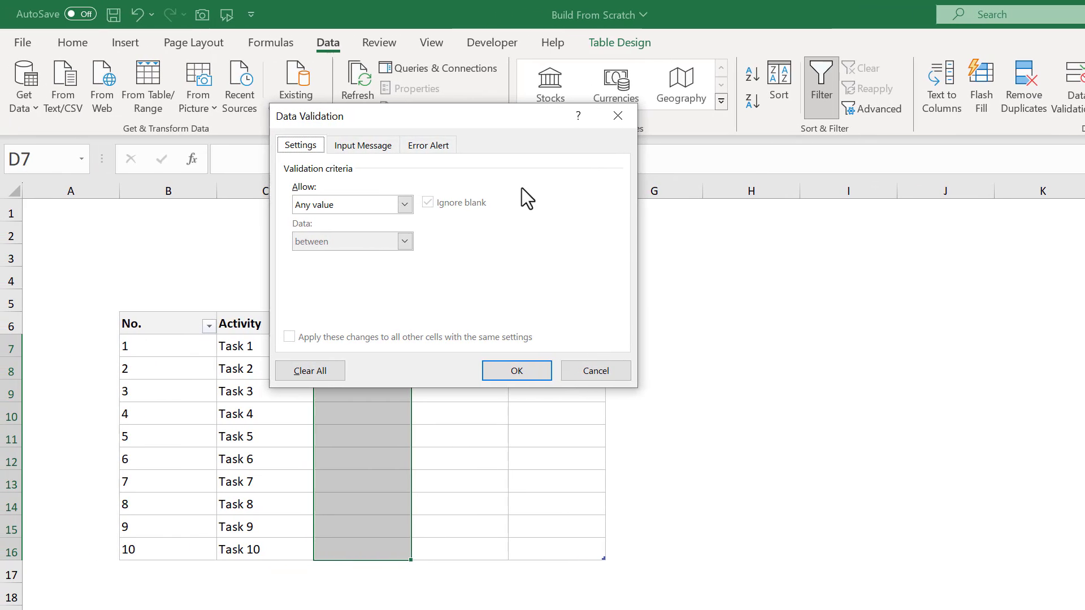
pyautogui.click(405, 204)
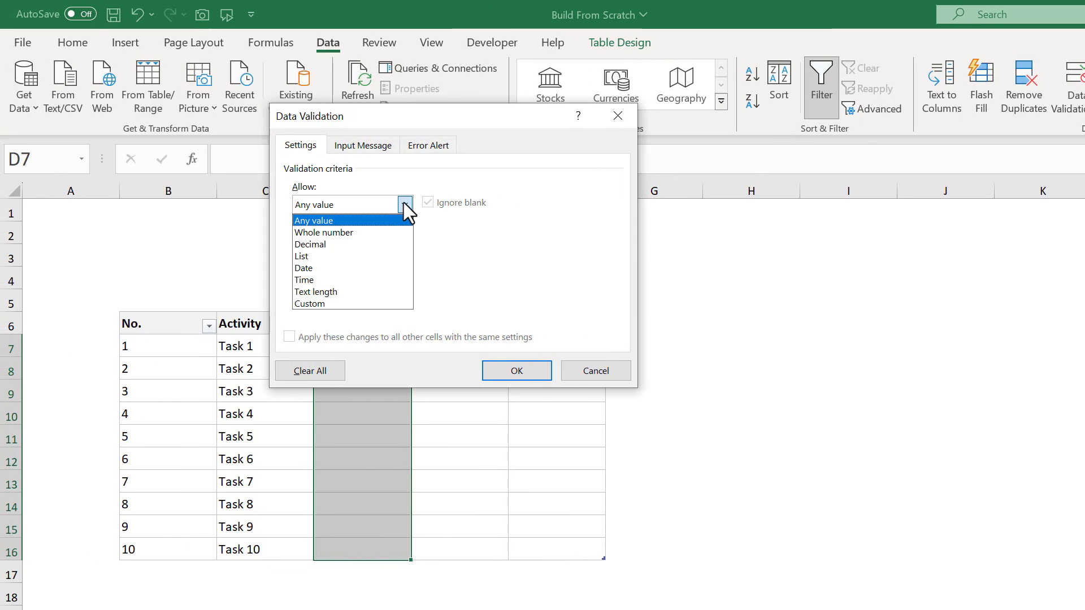
pyautogui.click(358, 256)
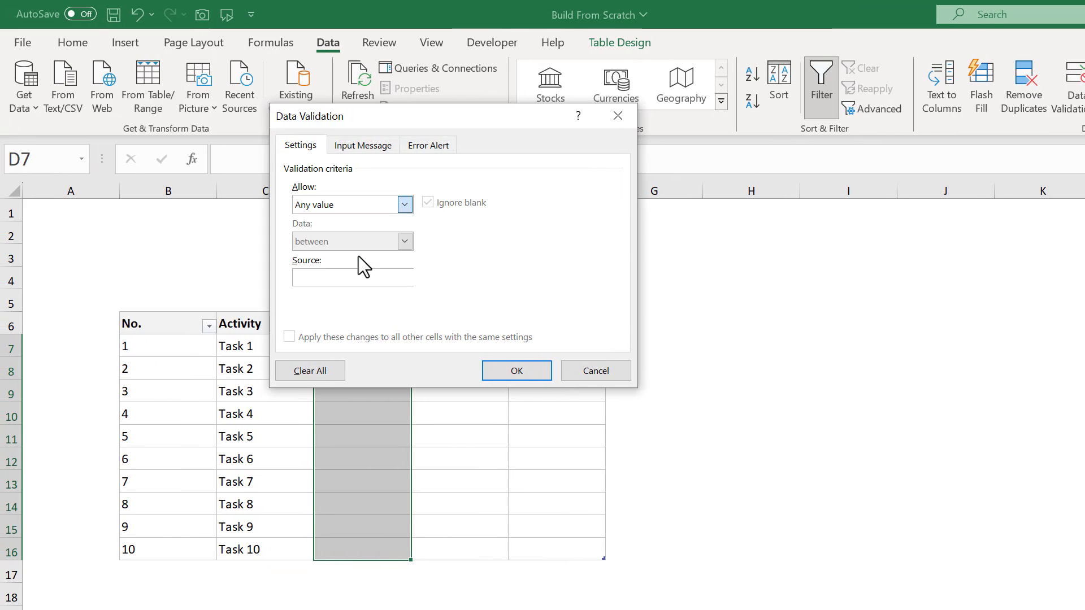
pyautogui.click(375, 279)
pyautogui.write('High')
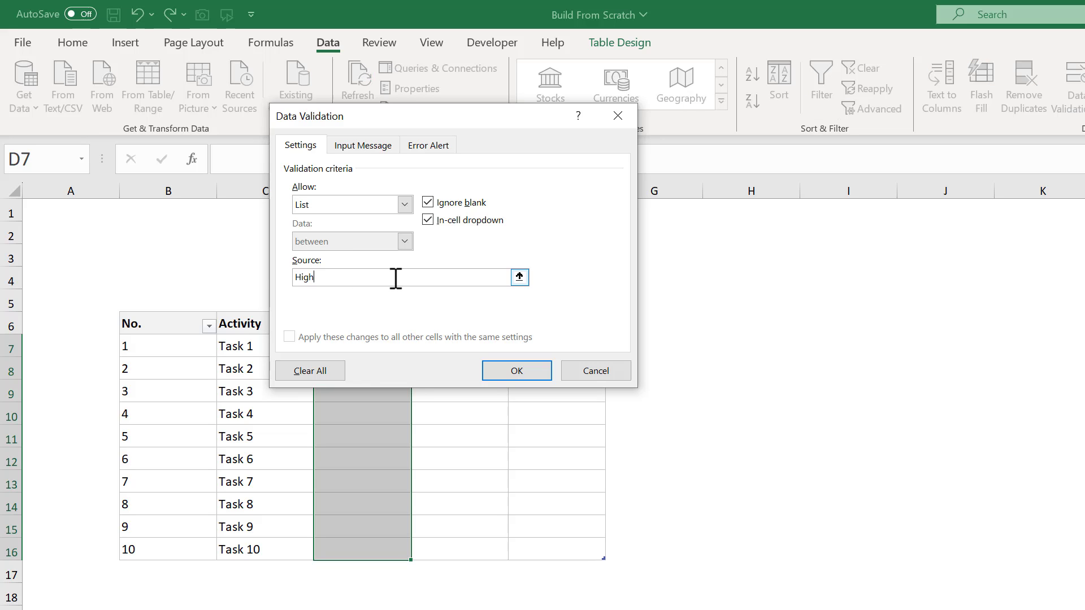
pyautogui.write(', Medium, Low')
# Step: Confirm the validation and set D7, D8, D9 to High, Medium, Low
pyautogui.click(495, 368)
pyautogui.click(397, 342)
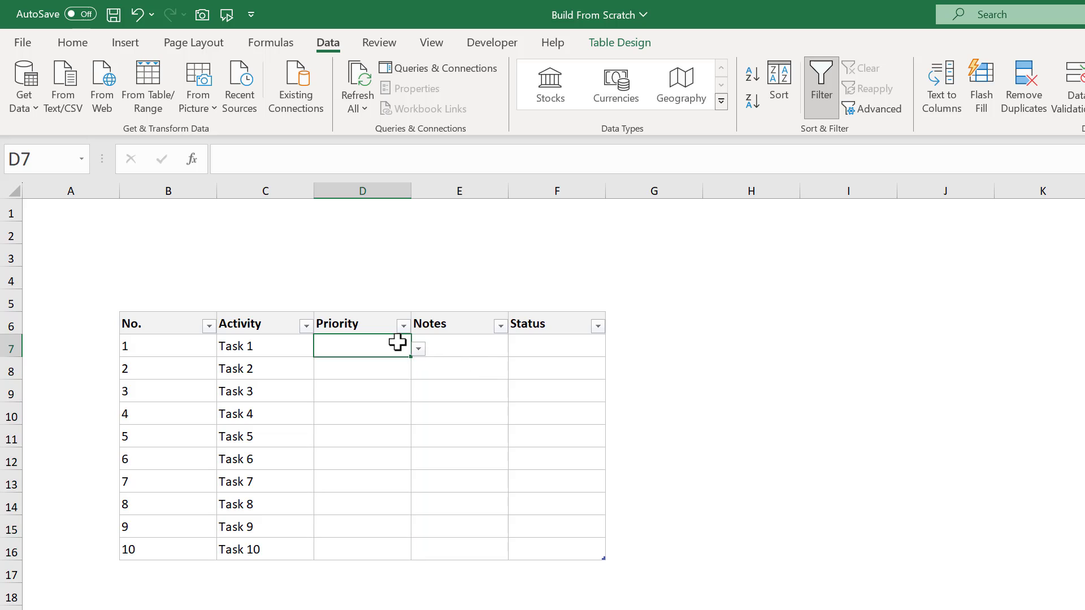
pyautogui.click(424, 348)
pyautogui.click(379, 367)
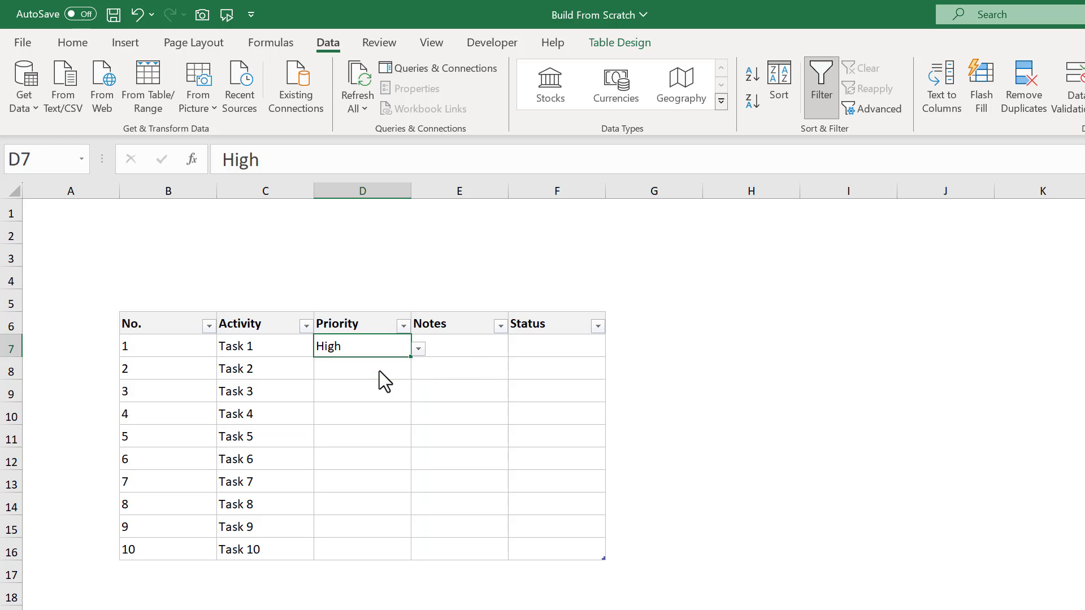
pyautogui.click(399, 371)
pyautogui.click(418, 372)
pyautogui.click(388, 400)
pyautogui.click(395, 392)
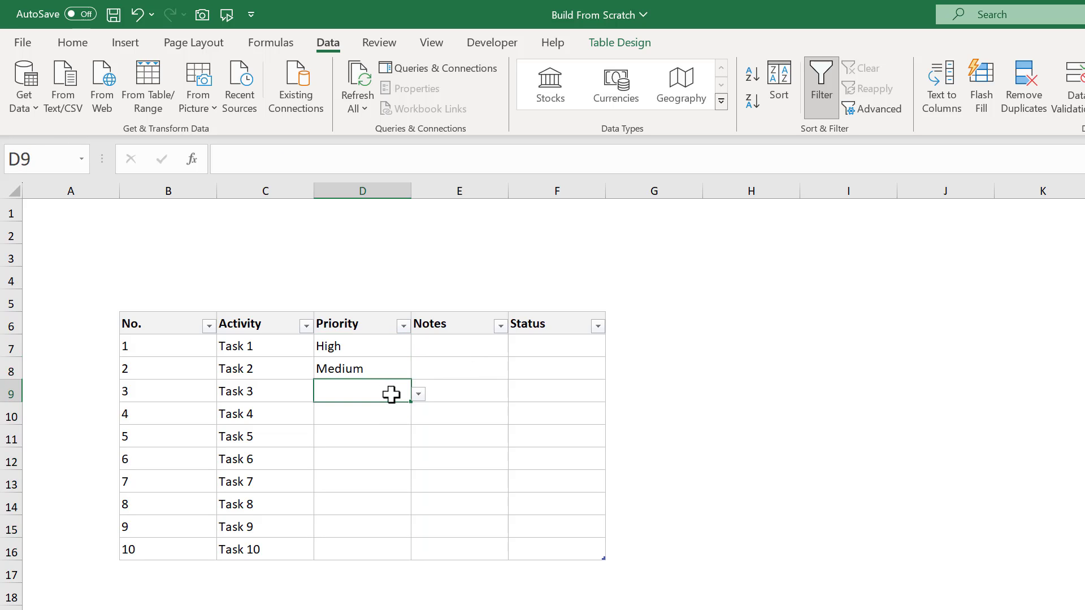
pyautogui.click(418, 394)
pyautogui.click(381, 443)
pyautogui.click(382, 422)
# Step: Set D10, D11, D12 to High, Medium, Low and select the Priority column
pyautogui.click(418, 417)
pyautogui.click(390, 433)
pyautogui.click(398, 436)
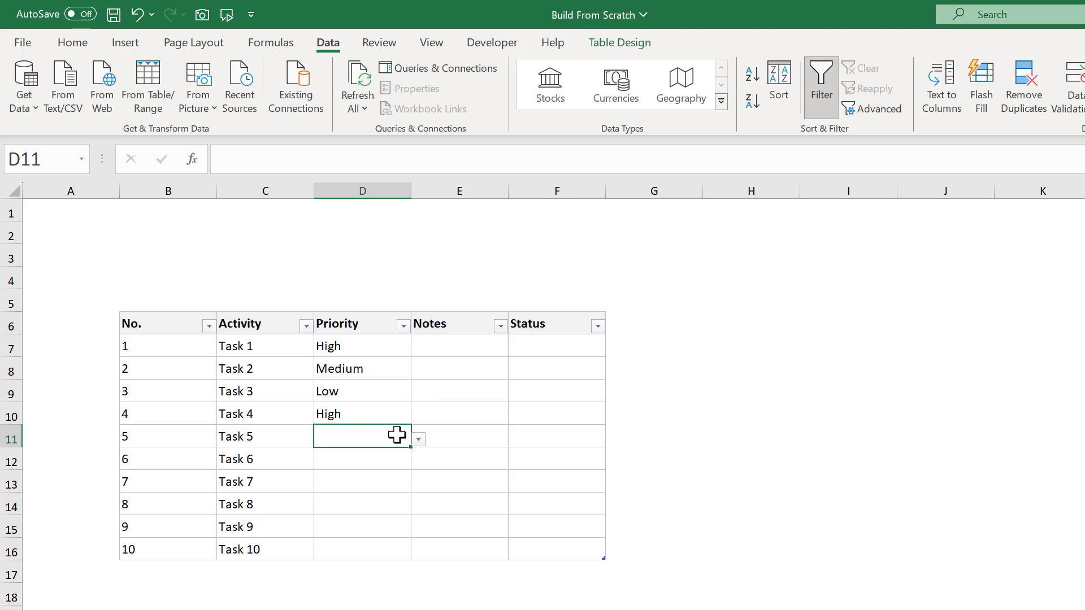
pyautogui.click(418, 440)
pyautogui.click(395, 470)
pyautogui.click(395, 460)
pyautogui.click(419, 463)
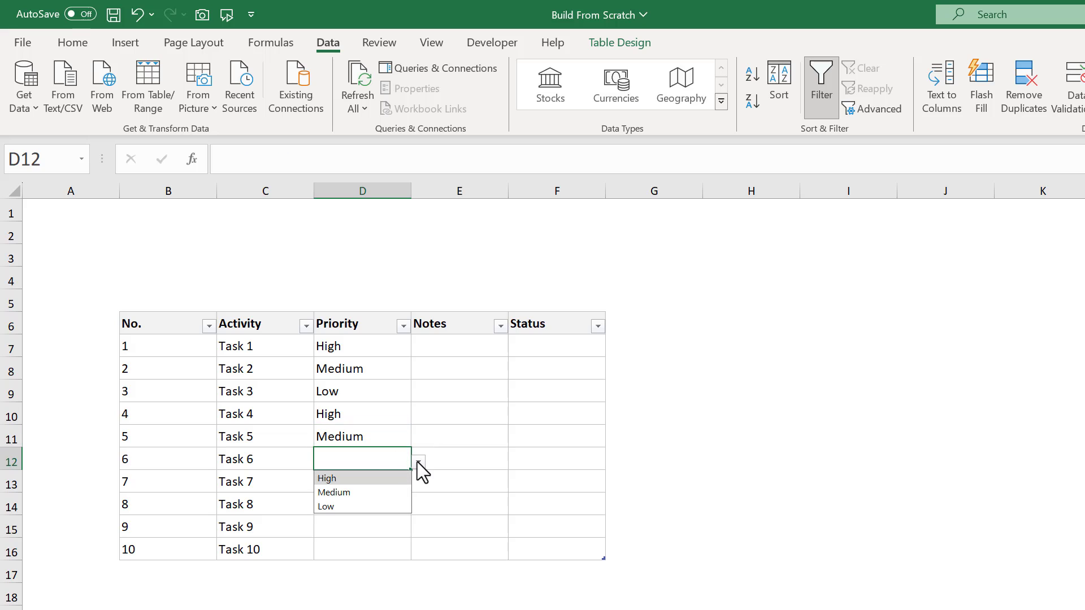
pyautogui.click(362, 506)
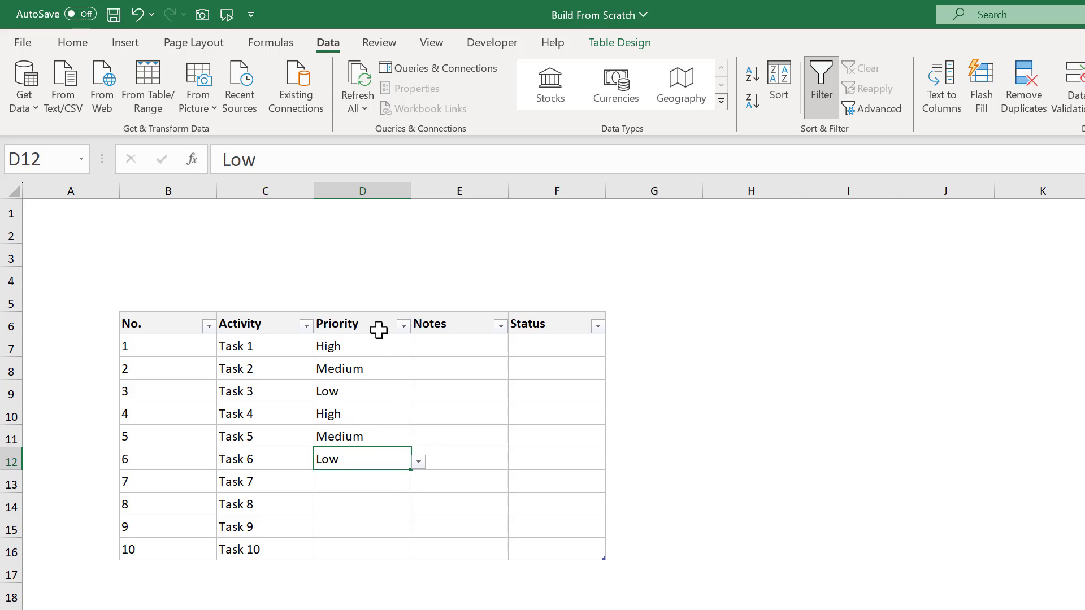
pyautogui.click(377, 311)
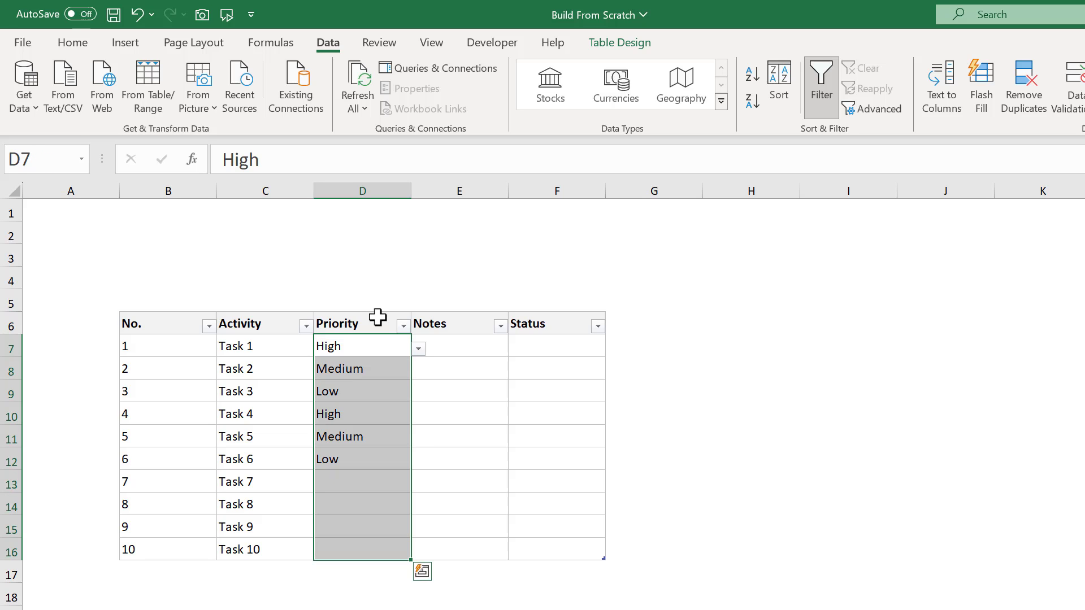
# Step: Create a new conditional formatting rule for cell values equal to High
pyautogui.click(86, 44)
pyautogui.click(707, 95)
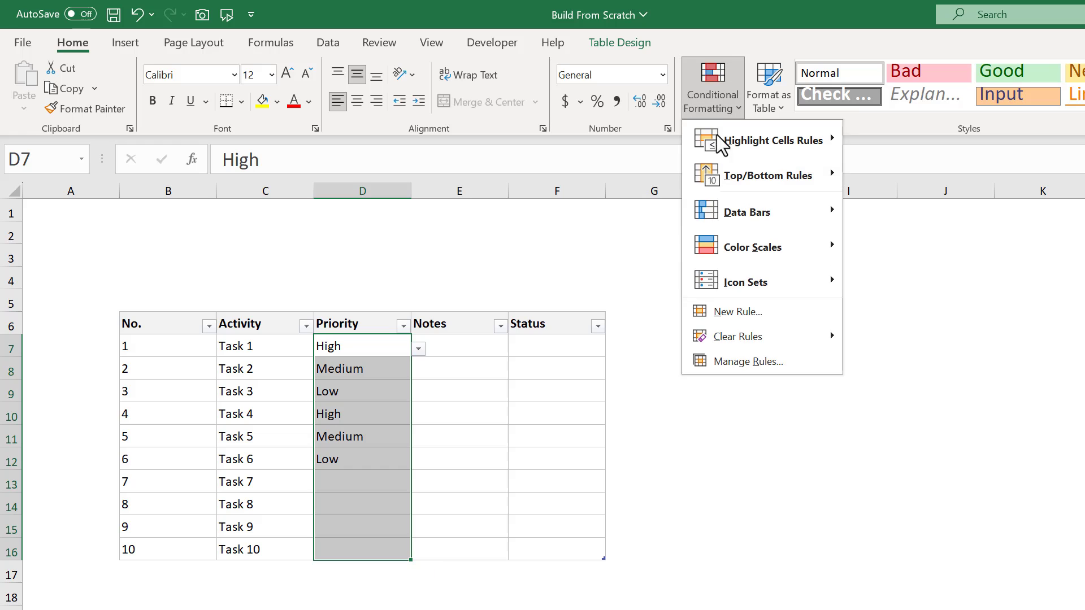
pyautogui.click(742, 312)
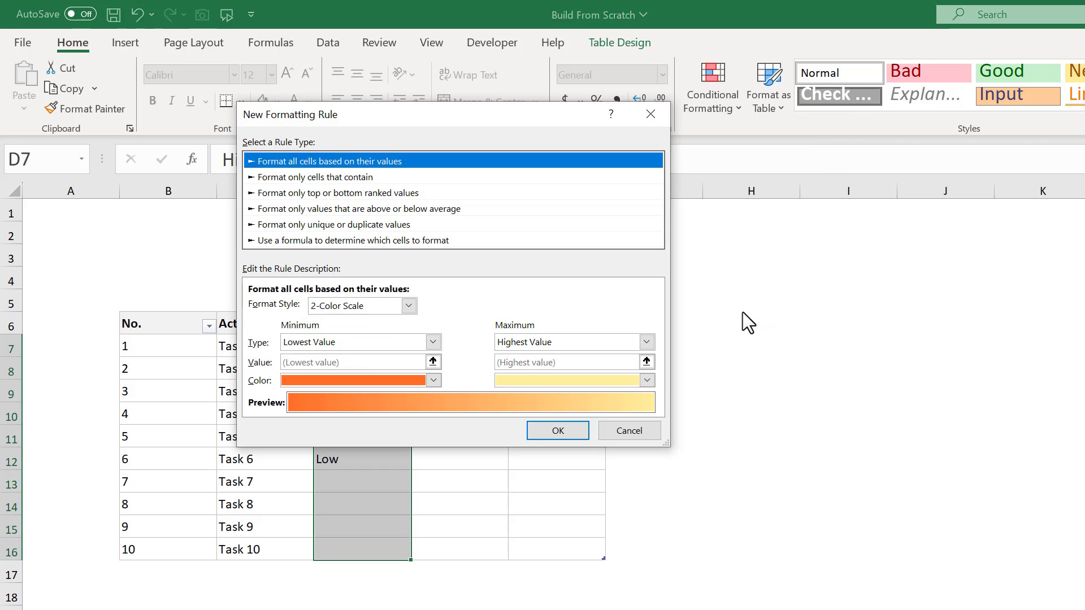
pyautogui.click(362, 176)
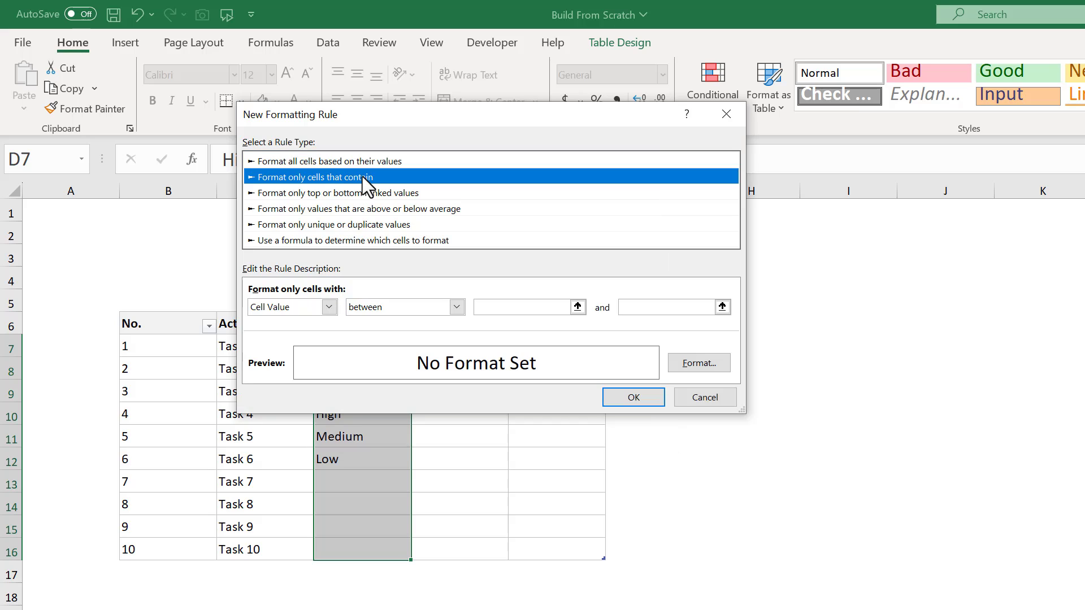
pyautogui.click(403, 307)
pyautogui.click(398, 346)
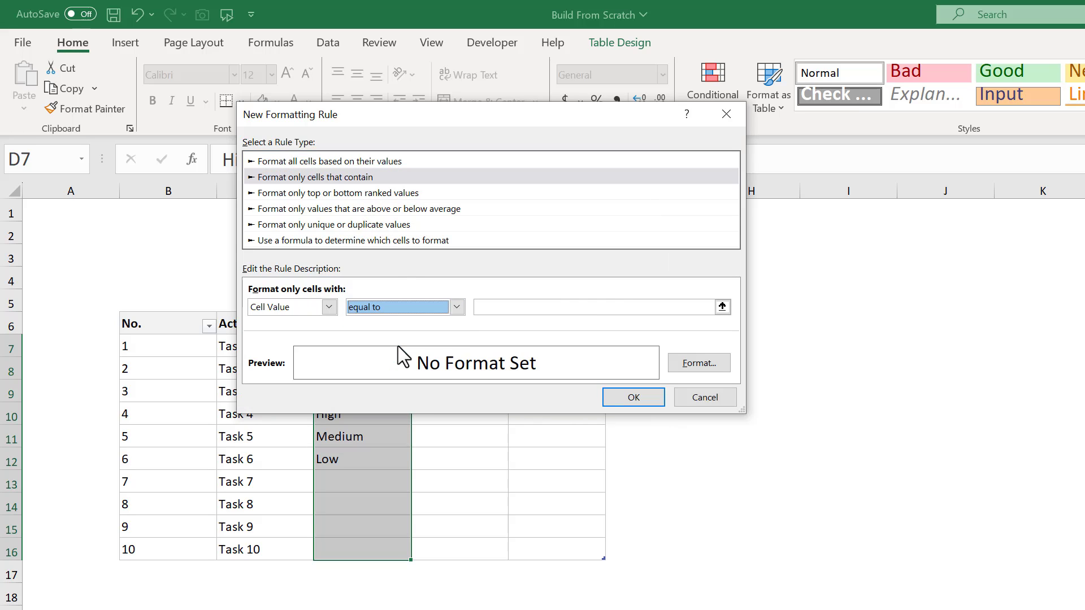
pyautogui.click(530, 307)
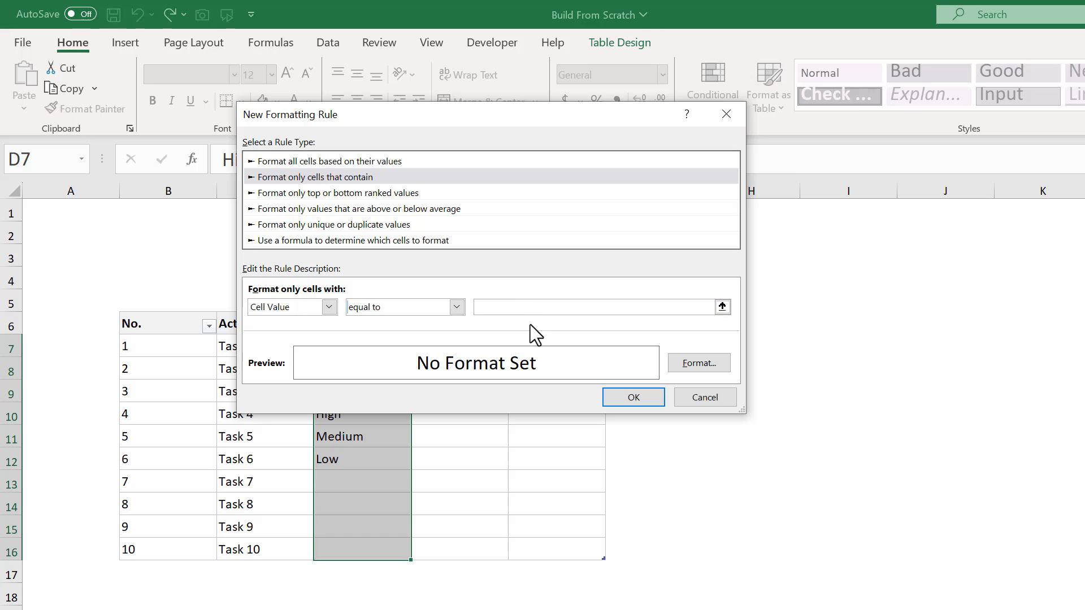
pyautogui.write('High')
# Step: Give the High rule a light peach fill and apply it
pyautogui.click(680, 364)
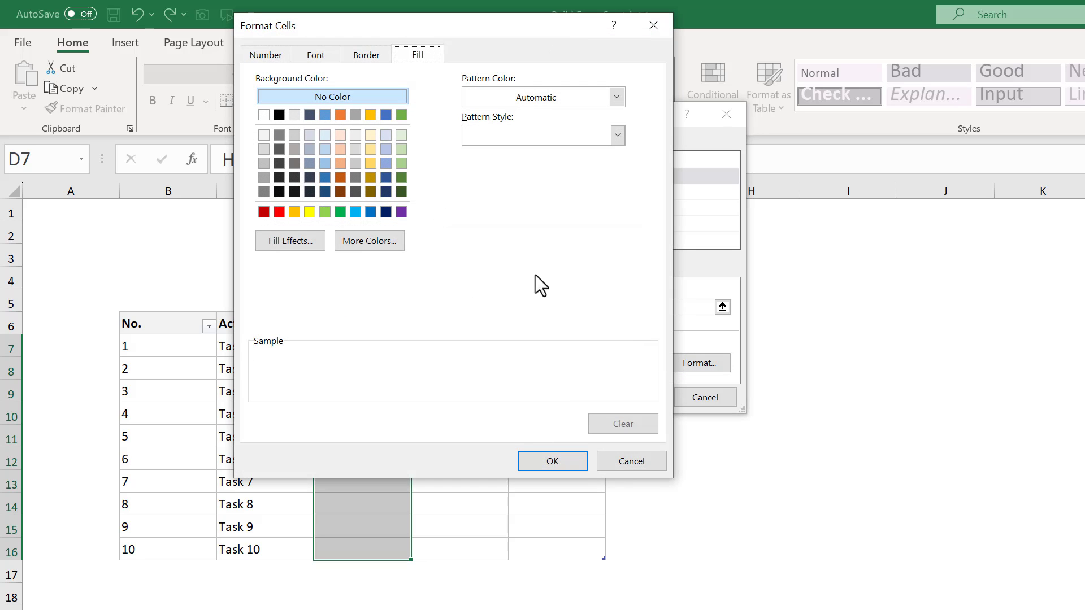
pyautogui.click(340, 135)
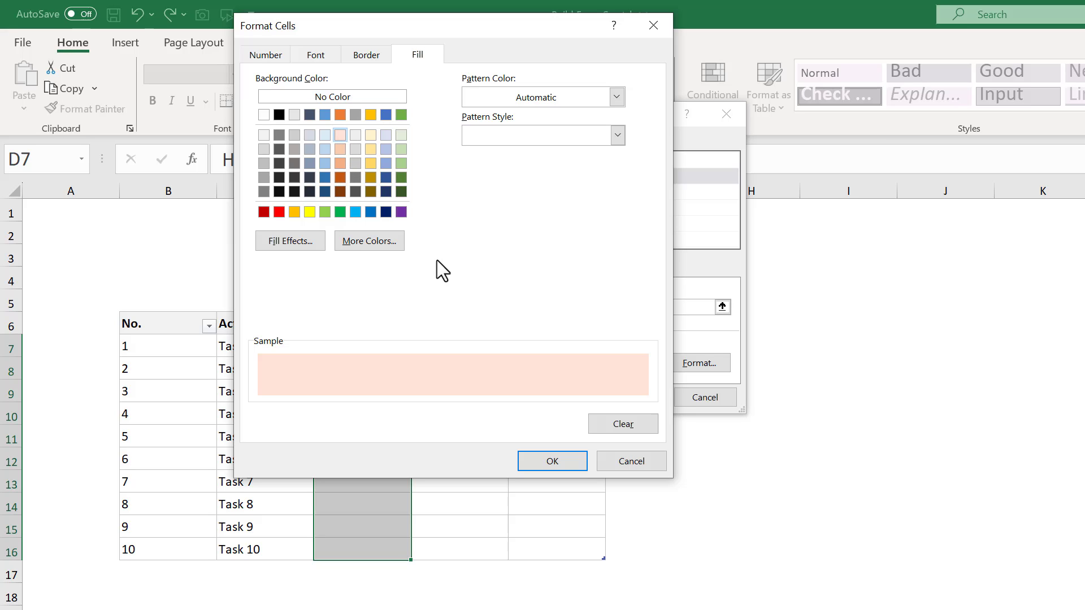
pyautogui.click(538, 459)
pyautogui.click(623, 402)
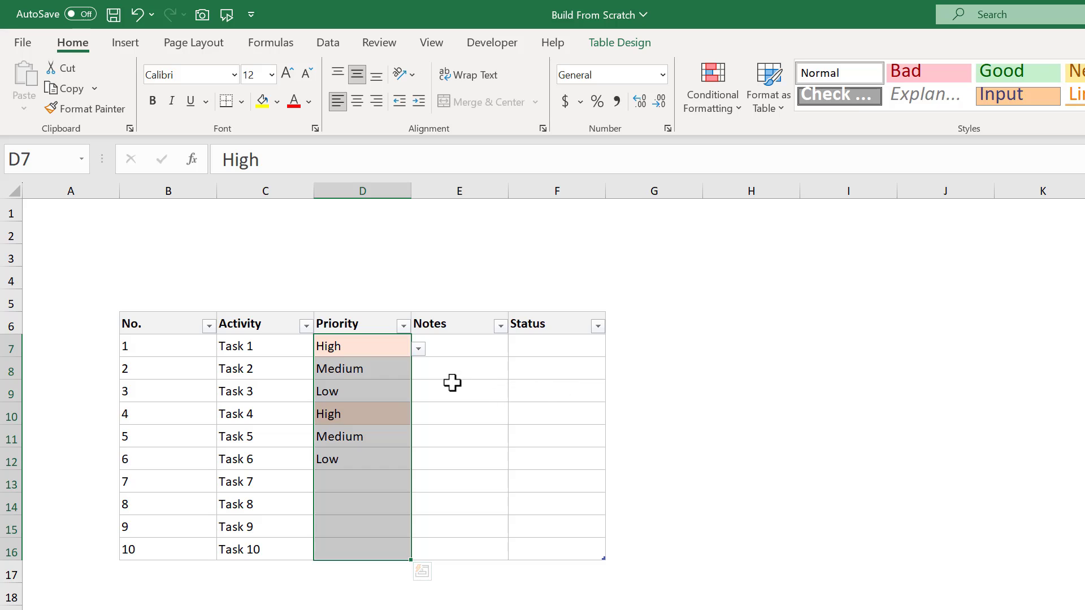
pyautogui.click(372, 364)
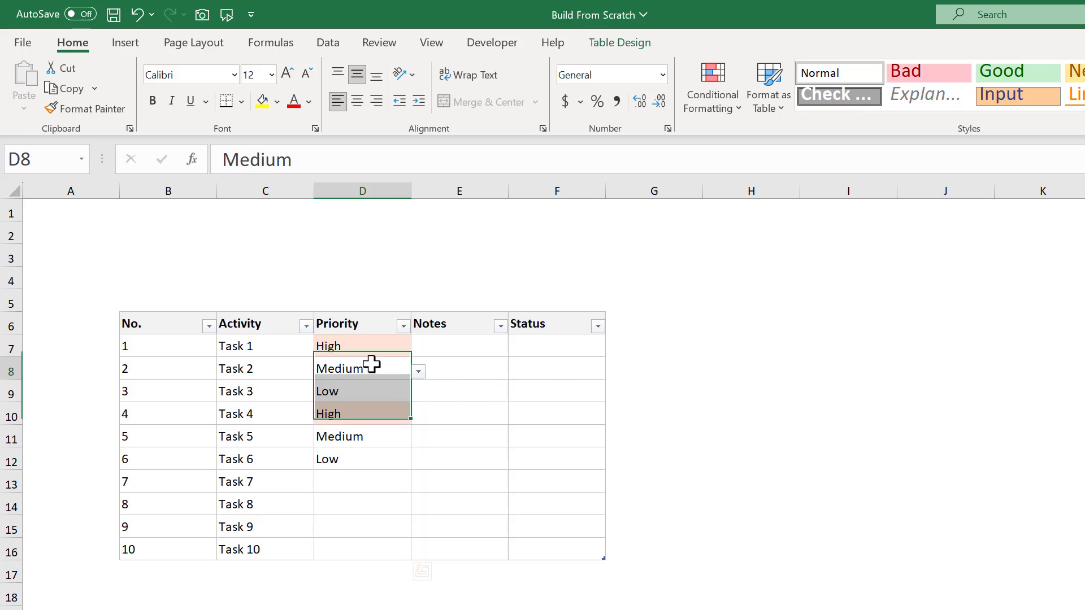
# Step: Add a rule to the Priority column giving cells equal to Medium a light blue fill
pyautogui.click(368, 312)
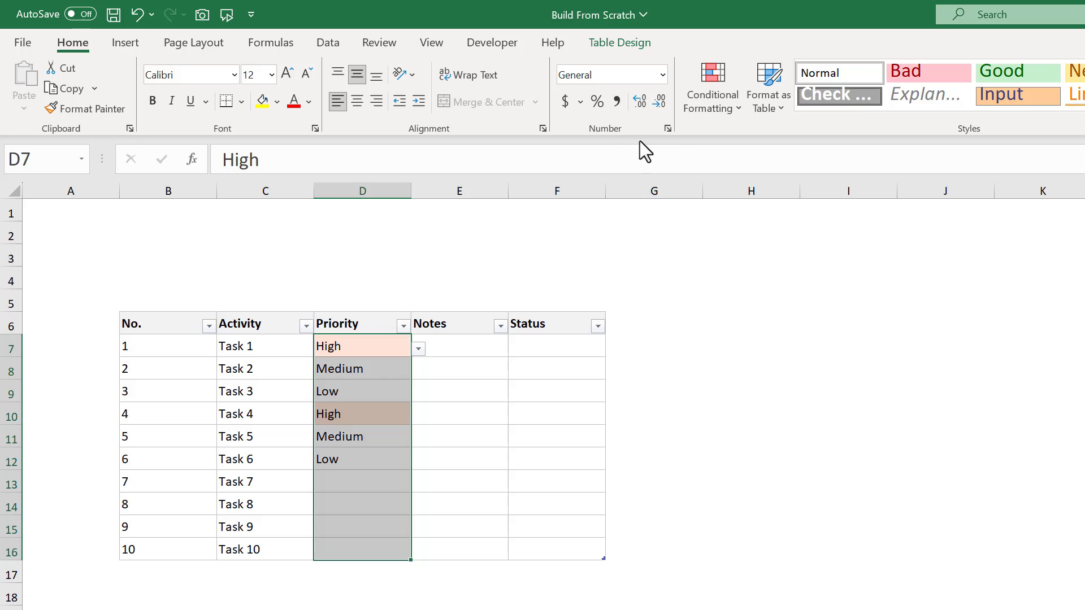
pyautogui.click(703, 102)
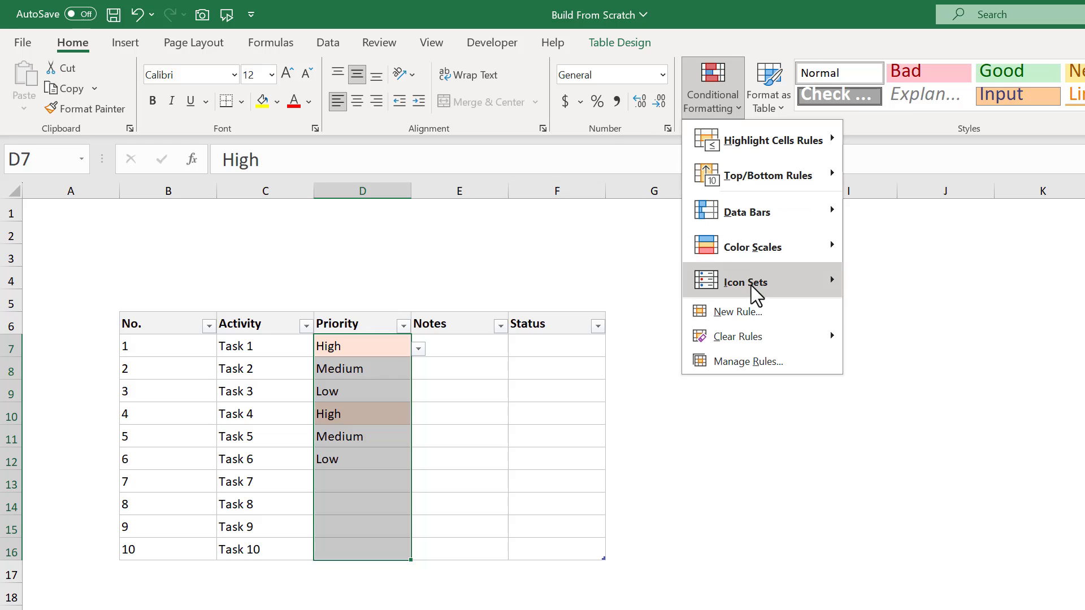
pyautogui.click(755, 314)
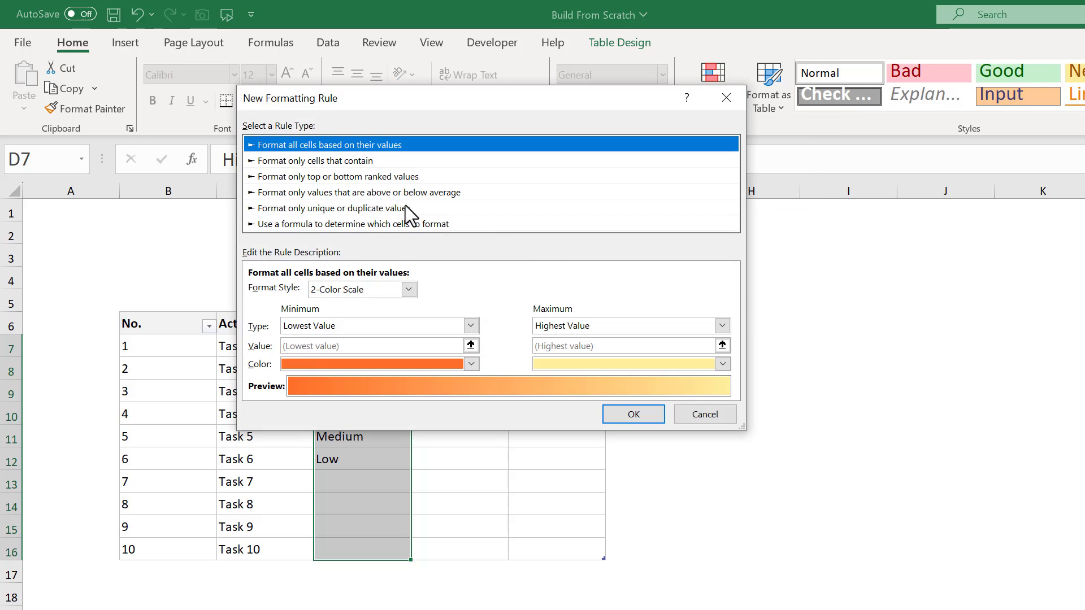
pyautogui.click(339, 160)
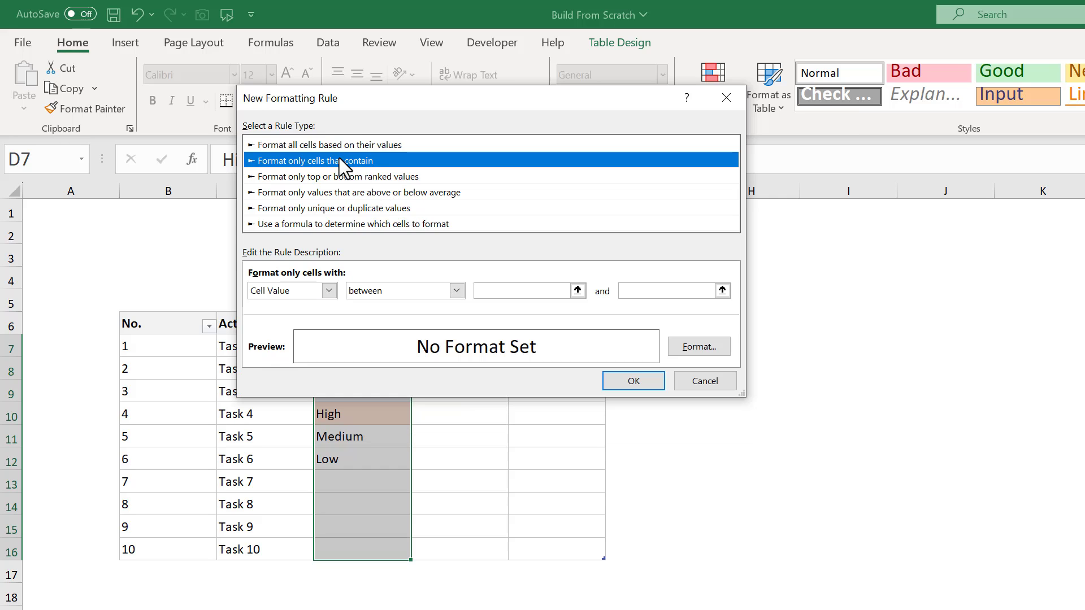
pyautogui.click(393, 290)
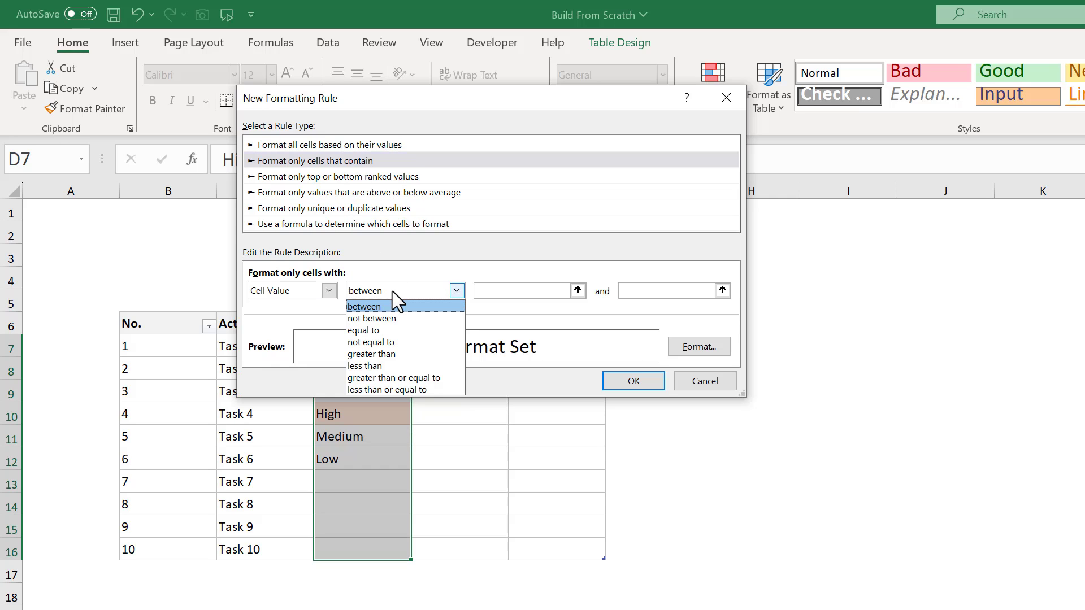
pyautogui.click(386, 331)
pyautogui.click(516, 291)
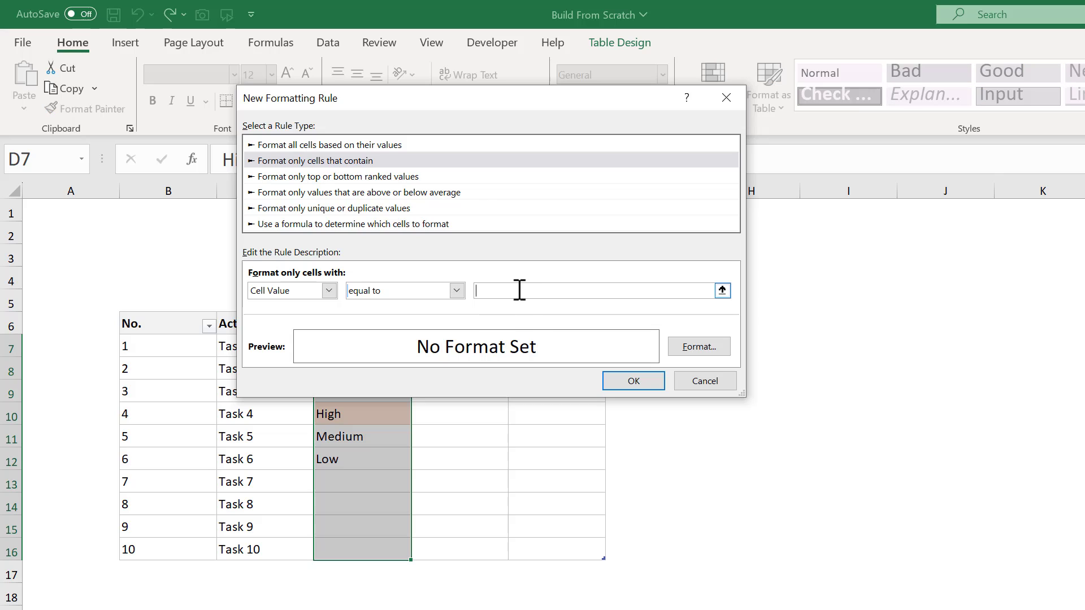
pyautogui.write('Medium')
pyautogui.click(680, 346)
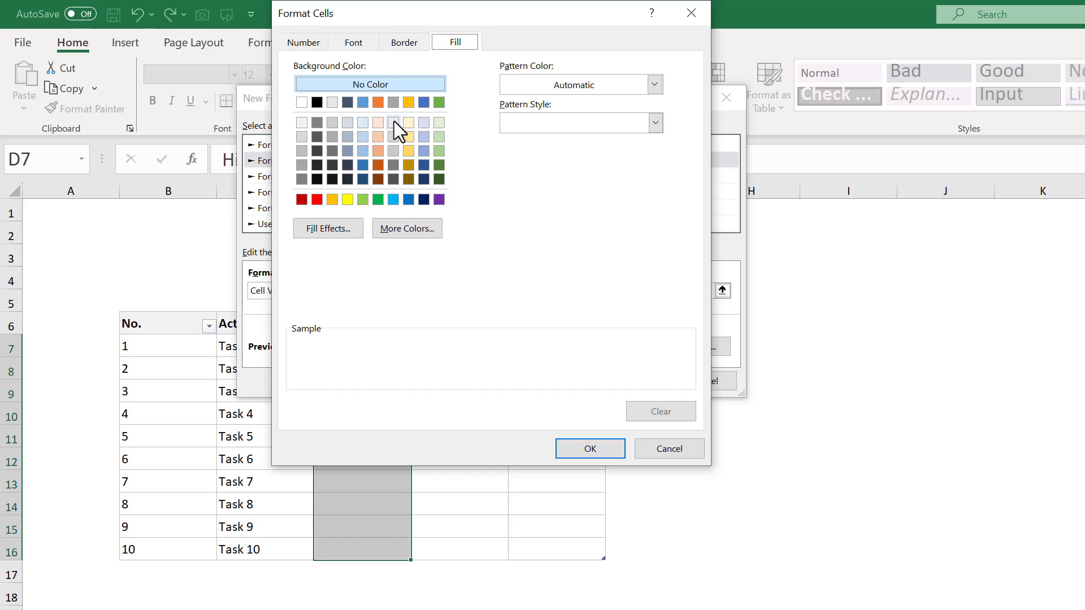
pyautogui.click(363, 123)
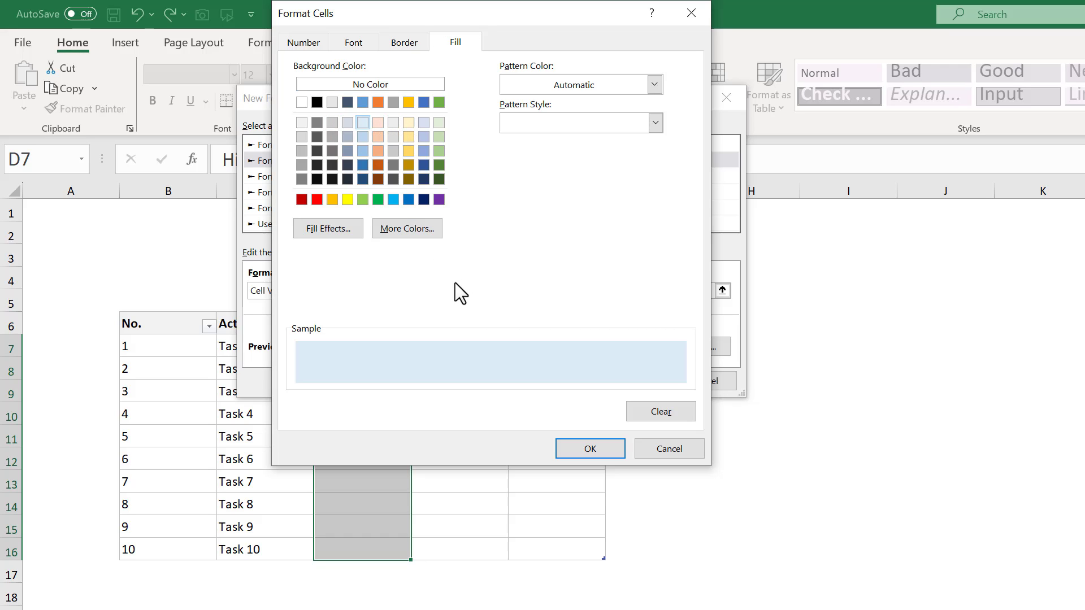
pyautogui.click(566, 449)
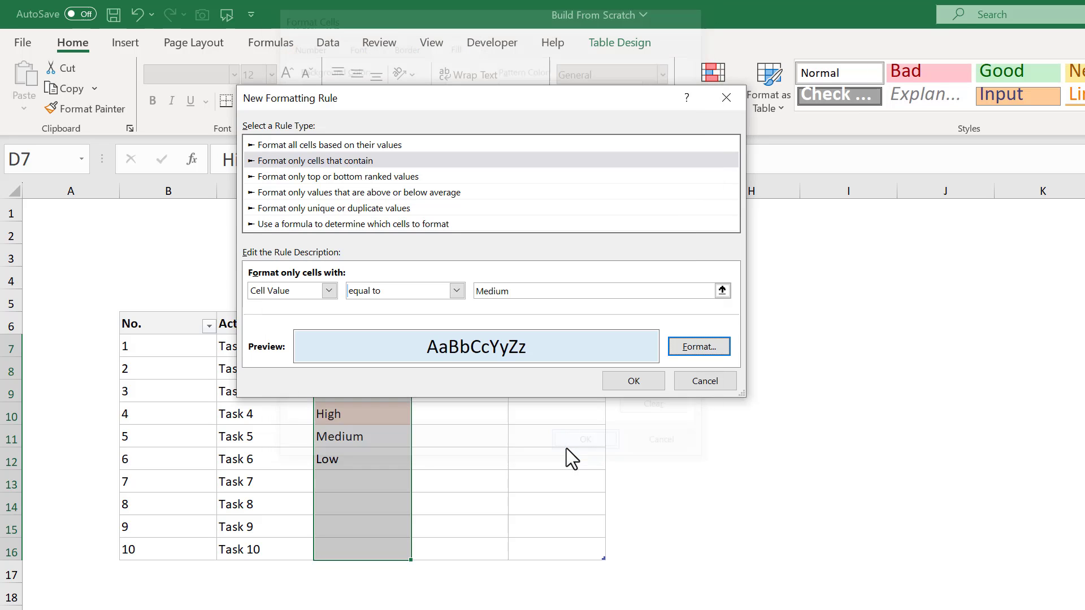
pyautogui.click(634, 382)
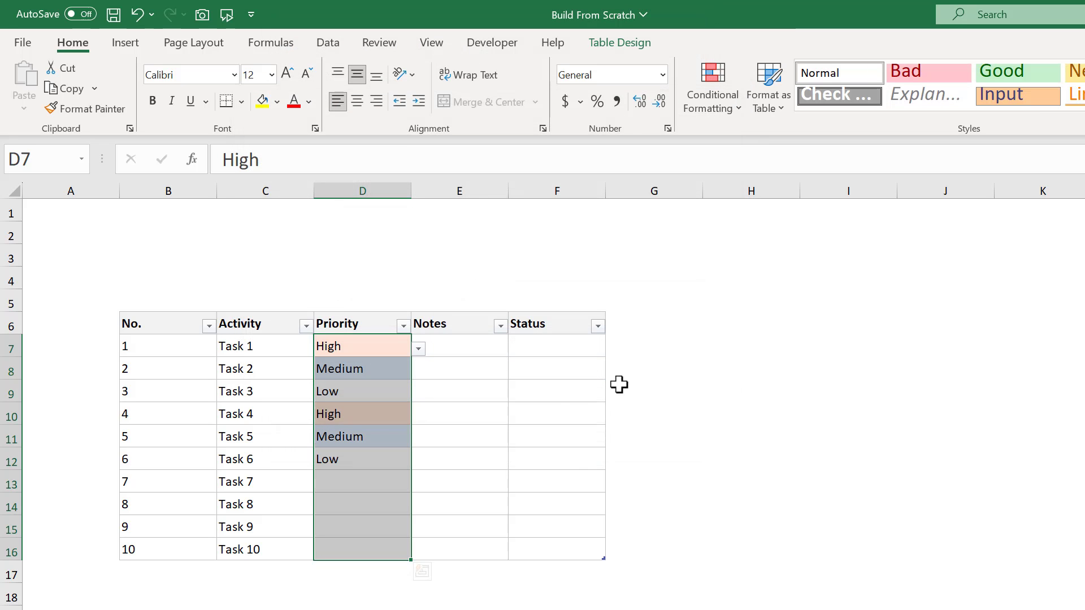
# Step: Choose Medium from the dropdowns in D13 (Task 7) and D14 (Task 8)
pyautogui.click(390, 476)
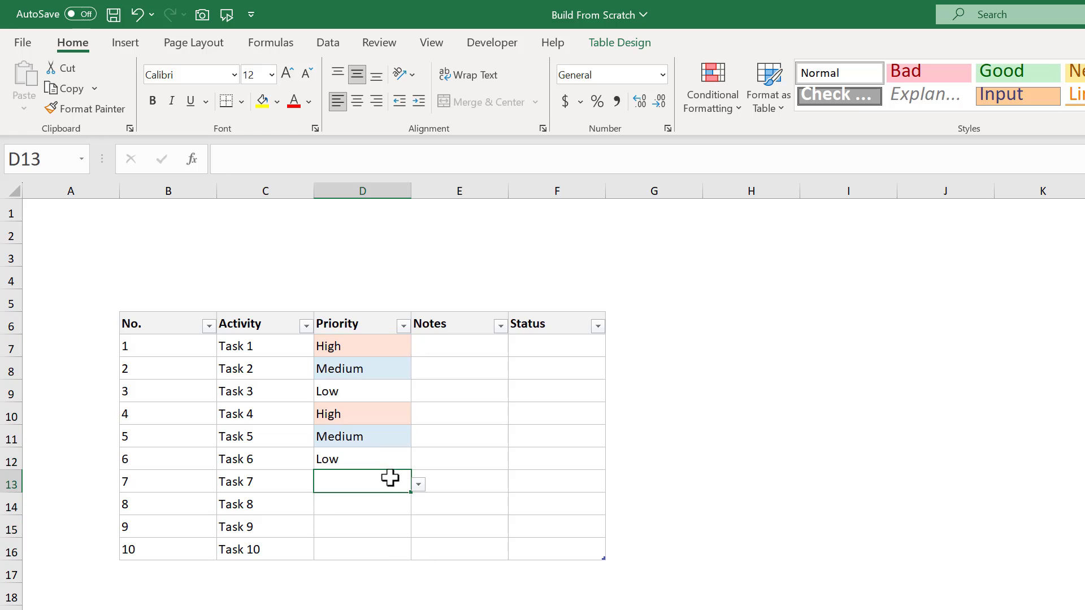
pyautogui.click(418, 484)
pyautogui.click(396, 513)
pyautogui.click(396, 512)
pyautogui.click(419, 507)
pyautogui.click(399, 538)
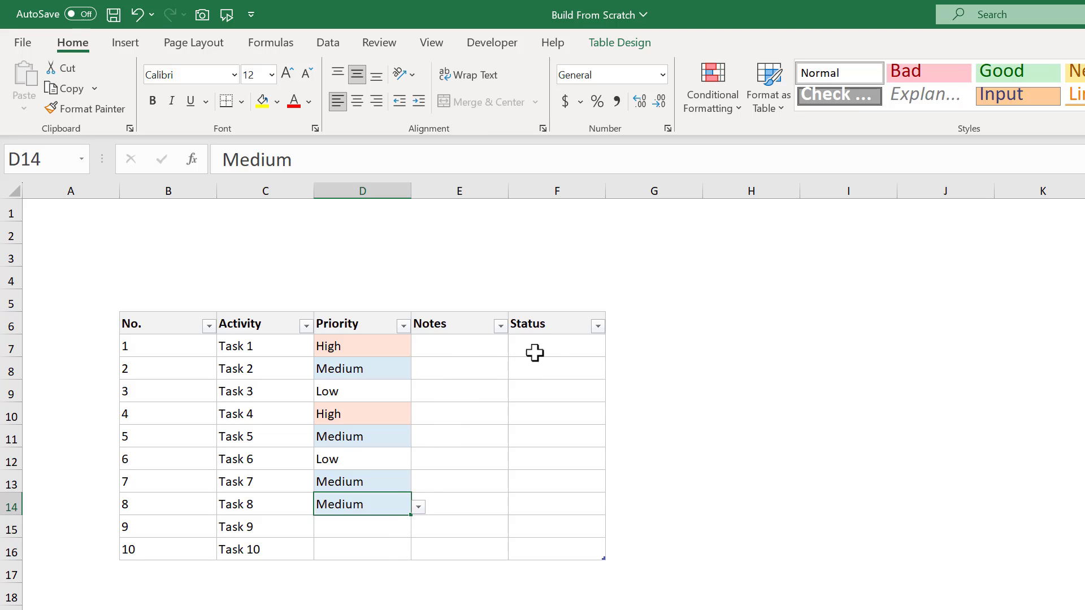
pyautogui.click(556, 348)
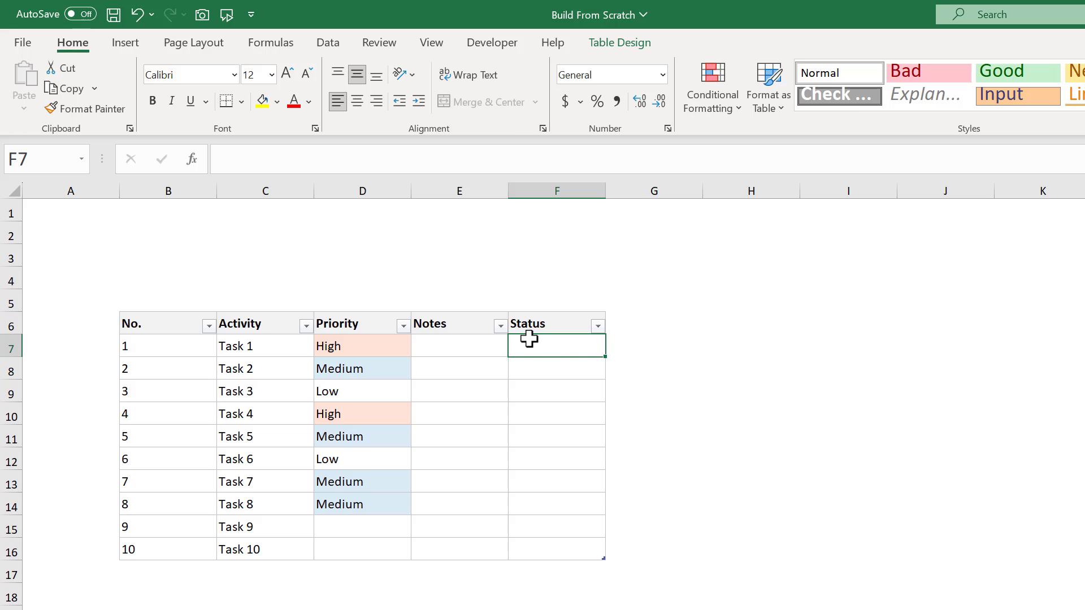
# Step: Enter Planned in B2, In Work in B3 and Done in B4
pyautogui.click(188, 235)
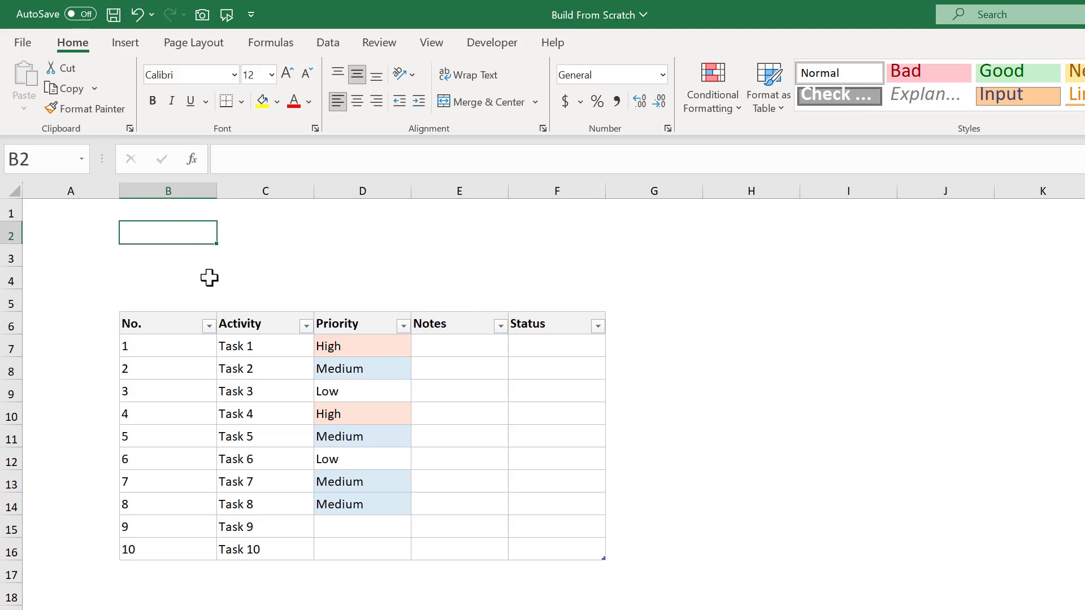
pyautogui.write('Planned')
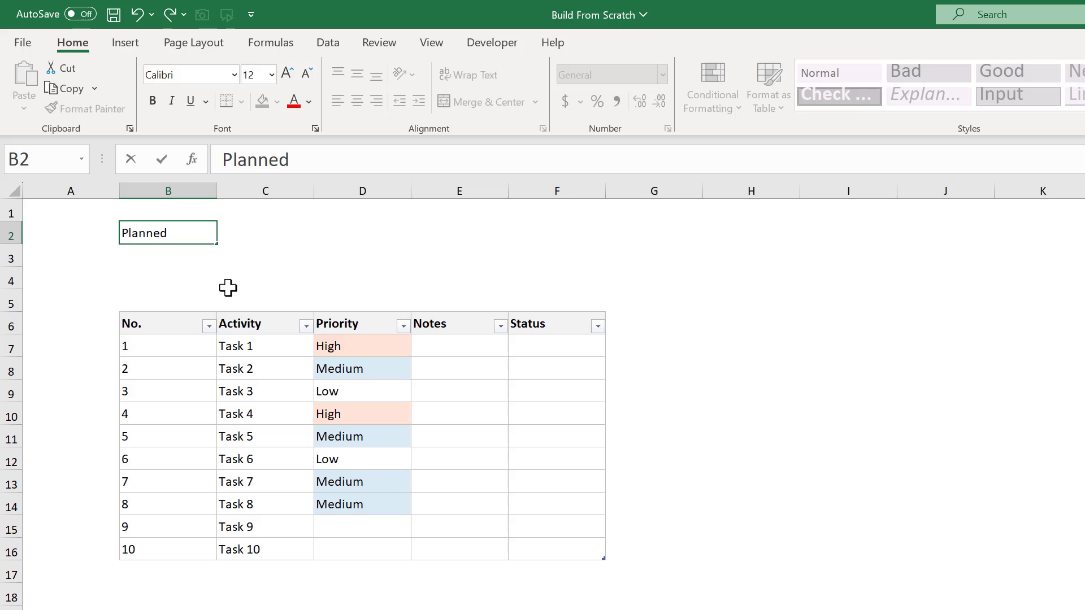
pyautogui.press('Return')
pyautogui.write('In')
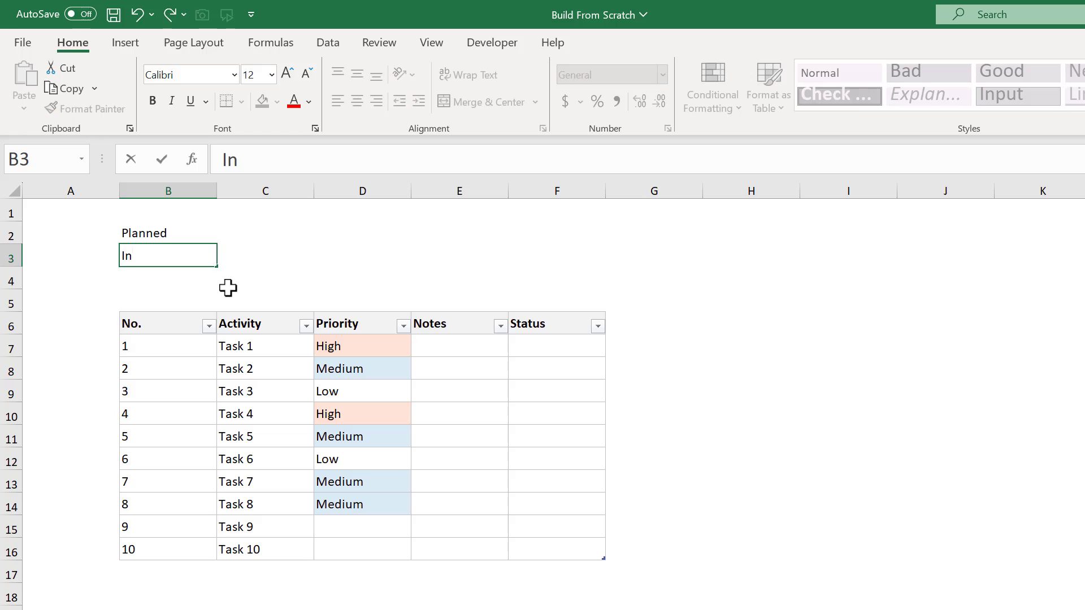
pyautogui.write(' Work')
pyautogui.press('Return')
pyautogui.write('Done')
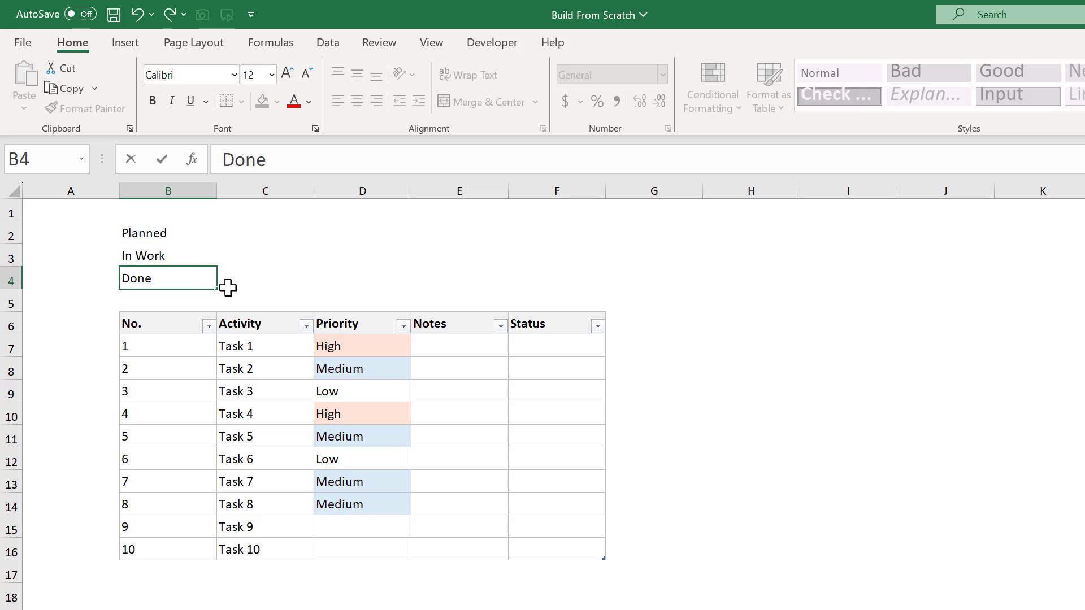
pyautogui.press('Return')
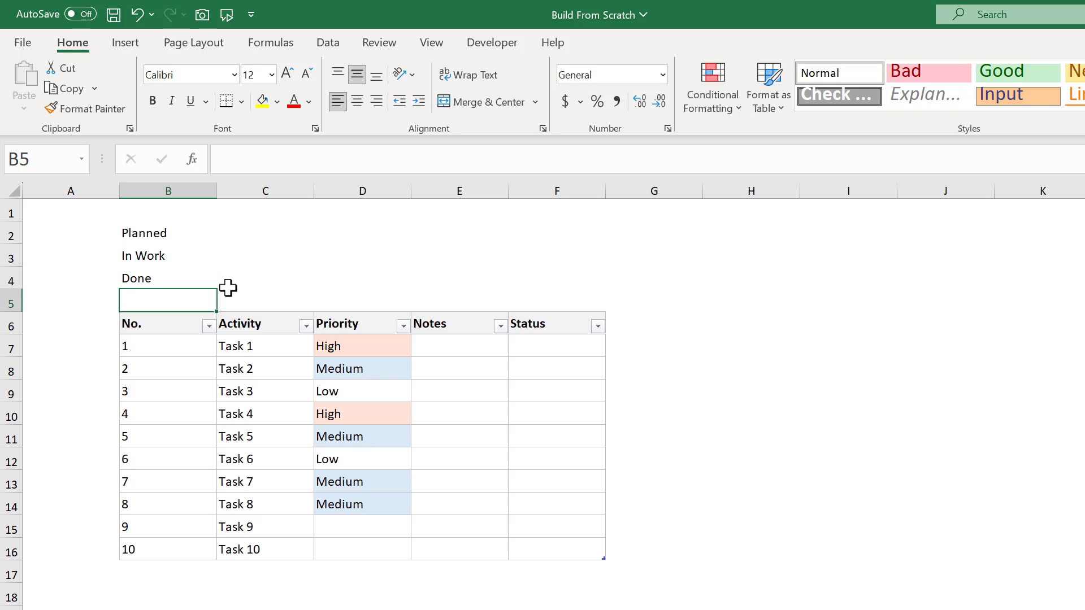
pyautogui.moveTo(191, 236); pyautogui.dragTo(189, 284)
pyautogui.click(193, 278)
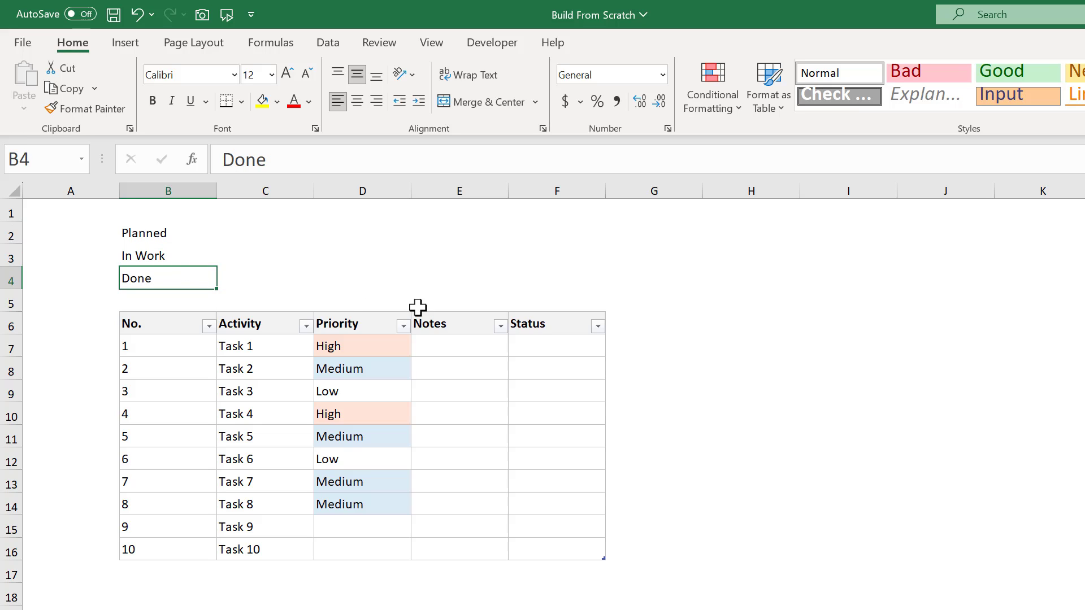
# Step: Set Data Validation on the Status column to a List with source =$B$2:$B$4
pyautogui.click(536, 311)
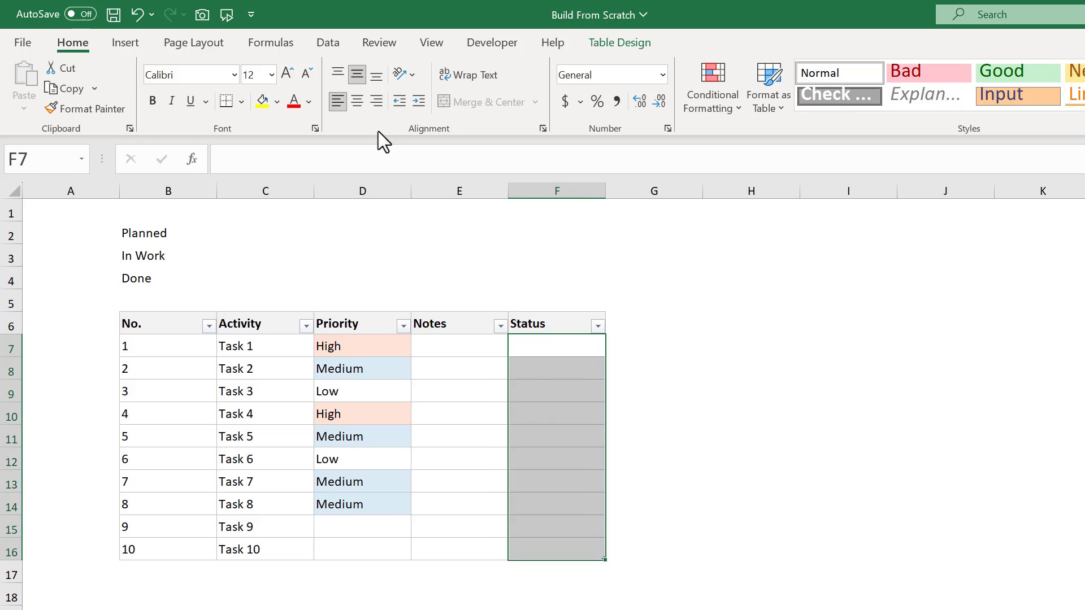
pyautogui.click(341, 45)
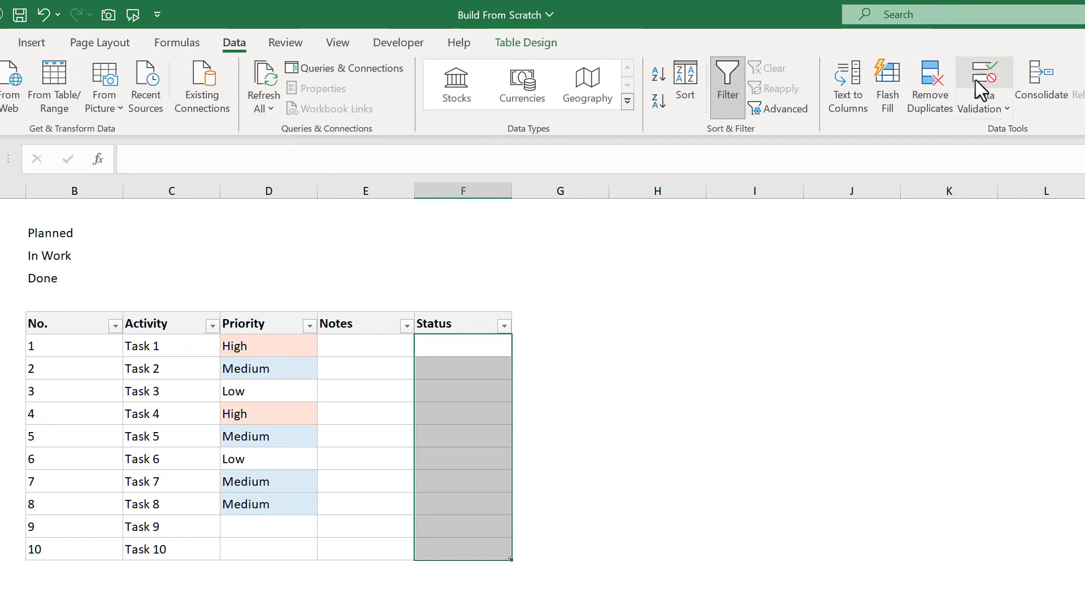
pyautogui.click(1078, 81)
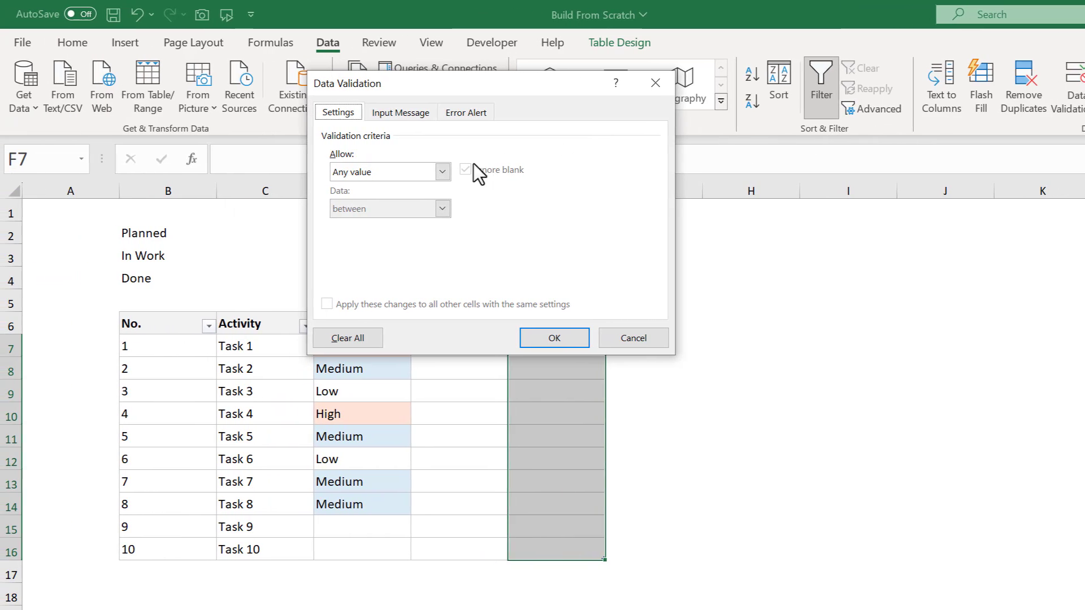
pyautogui.click(350, 173)
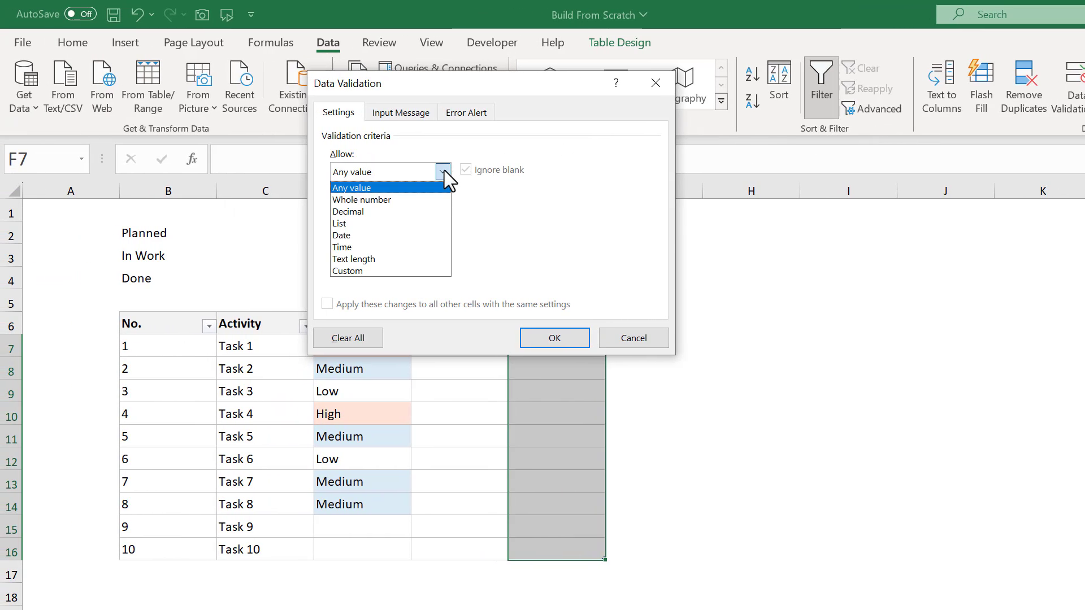
pyautogui.click(392, 223)
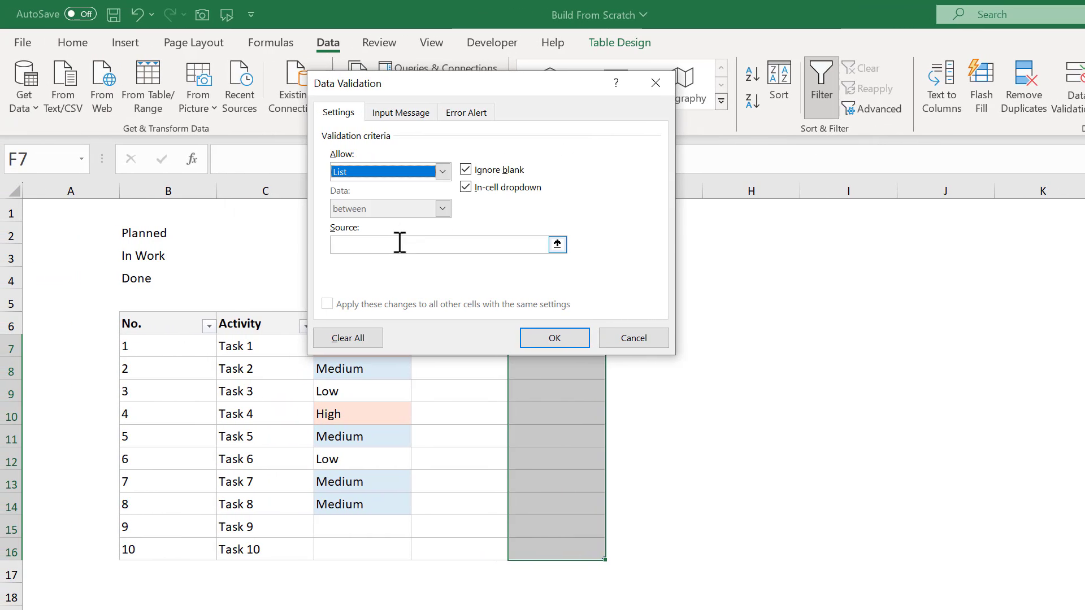
pyautogui.click(403, 247)
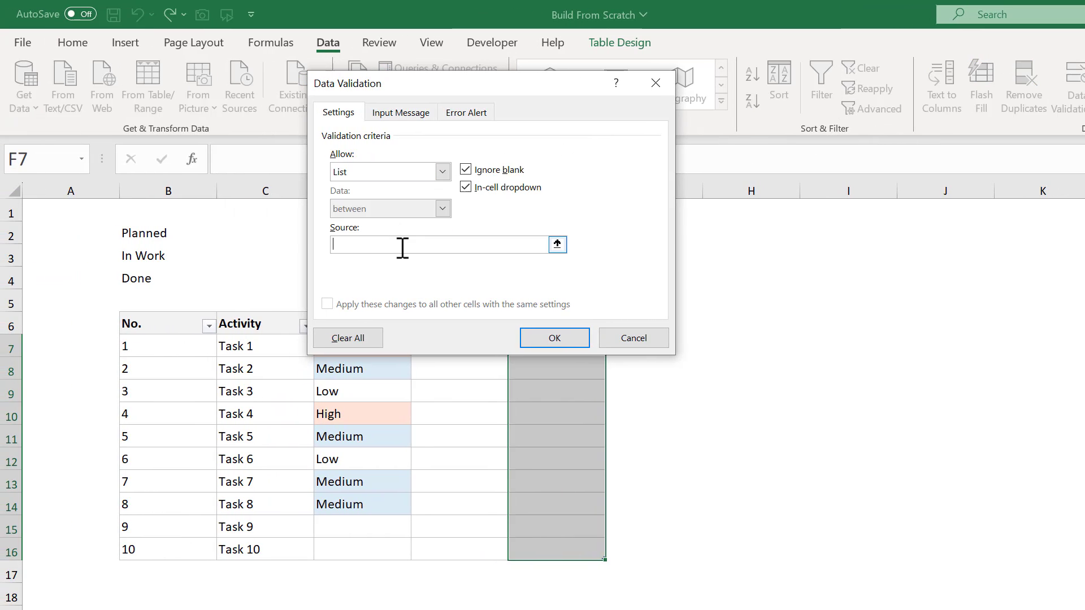
pyautogui.click(177, 232)
pyautogui.moveTo(177, 232); pyautogui.dragTo(175, 273)
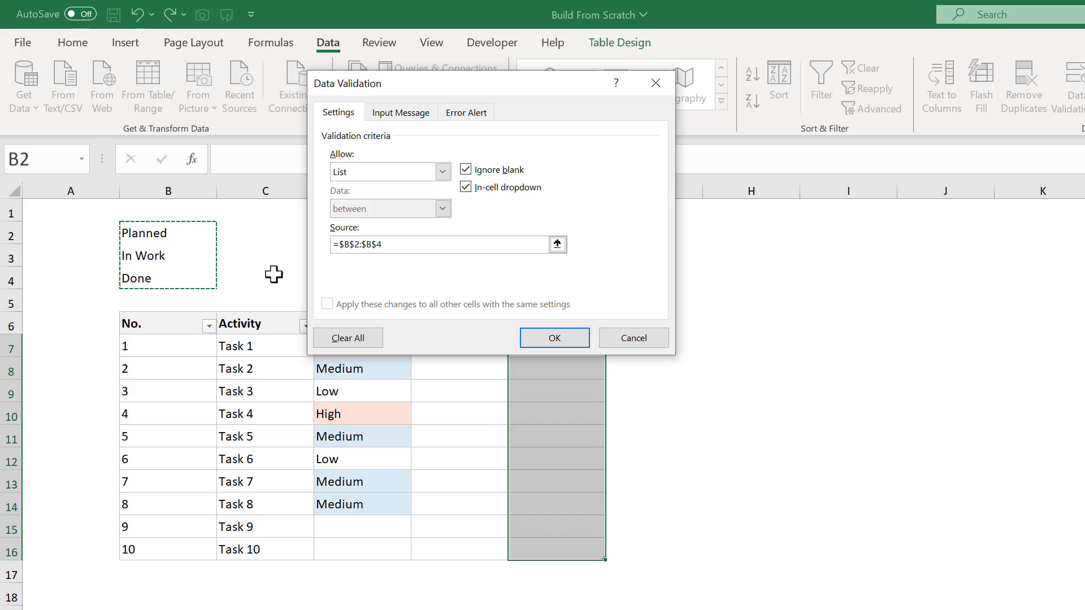
# Step: Confirm the validation and pick Planned, In Work, Done, In Work for Tasks 1–4 from the dropdowns
pyautogui.click(554, 338)
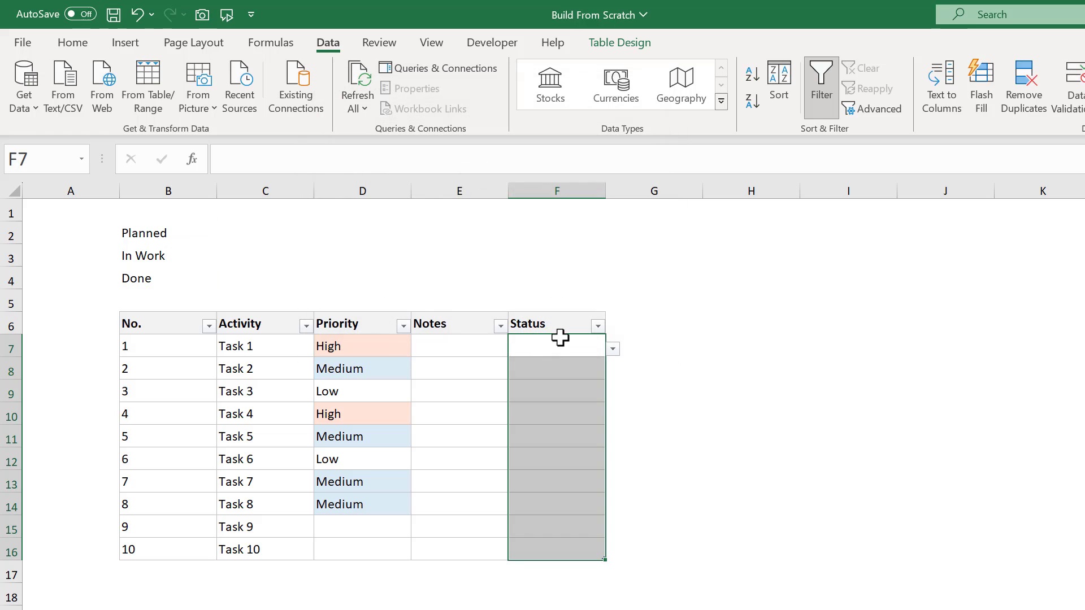
pyautogui.click(591, 347)
pyautogui.click(614, 348)
pyautogui.click(587, 364)
pyautogui.click(583, 369)
pyautogui.click(612, 372)
pyautogui.click(581, 402)
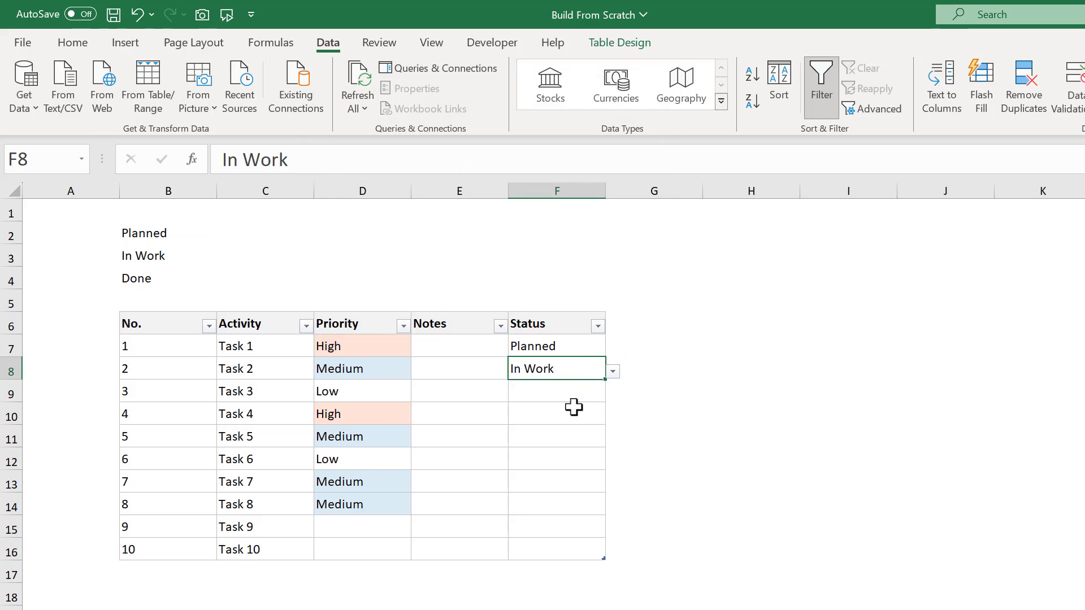
pyautogui.click(576, 395)
pyautogui.click(614, 394)
pyautogui.click(577, 441)
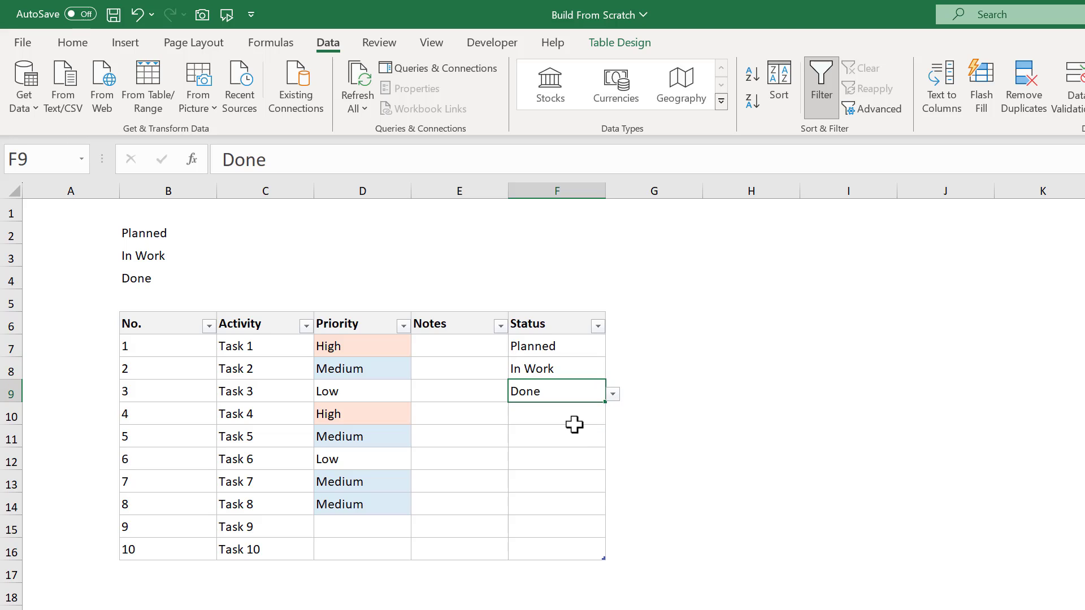
pyautogui.click(577, 424)
pyautogui.click(613, 417)
pyautogui.click(573, 446)
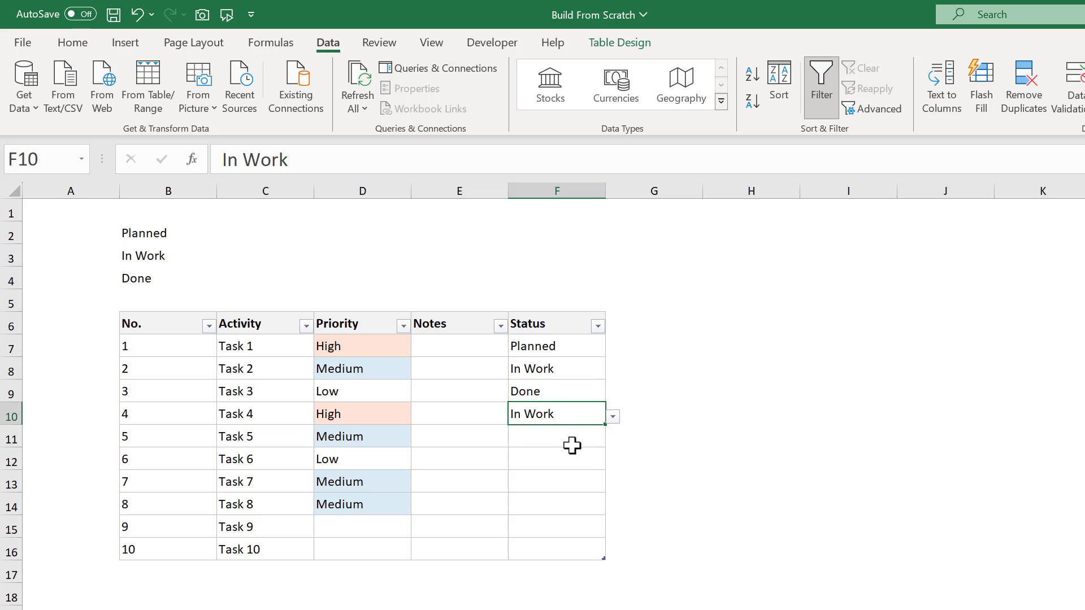
# Step: Enter Done, Planned, In Work, In Work for Tasks 5–8 using autocomplete
pyautogui.click(573, 439)
pyautogui.write('Done')
pyautogui.press('Return')
pyautogui.write('pl')
pyautogui.press('Return')
pyautogui.write('in')
pyautogui.press('Return')
pyautogui.write('in')
pyautogui.press('Return')
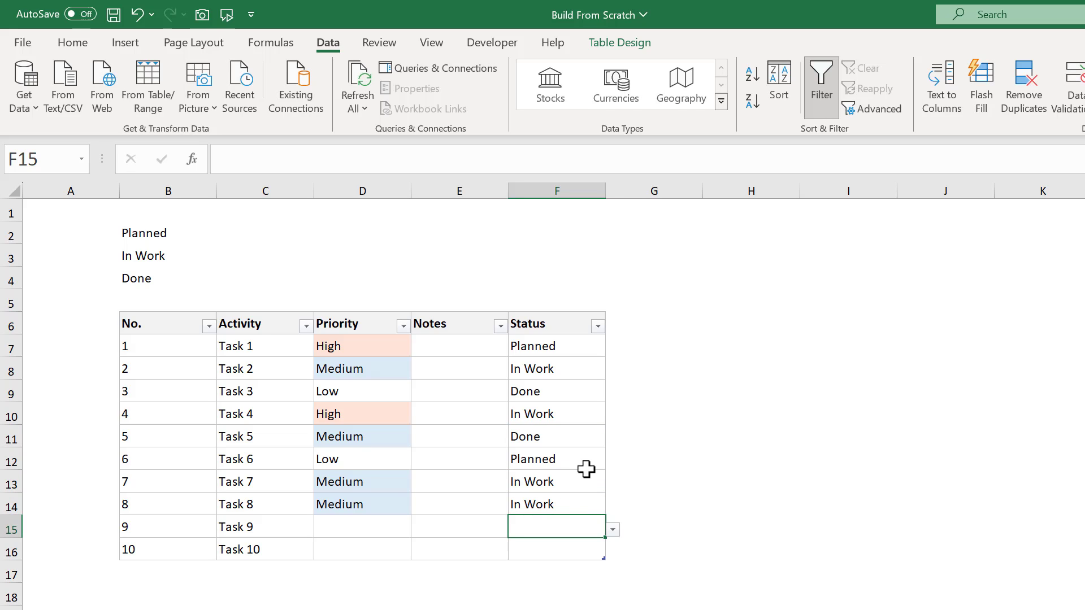
# Step: Start a new Status-column rule for cell values equal to =$B$3
pyautogui.click(566, 309)
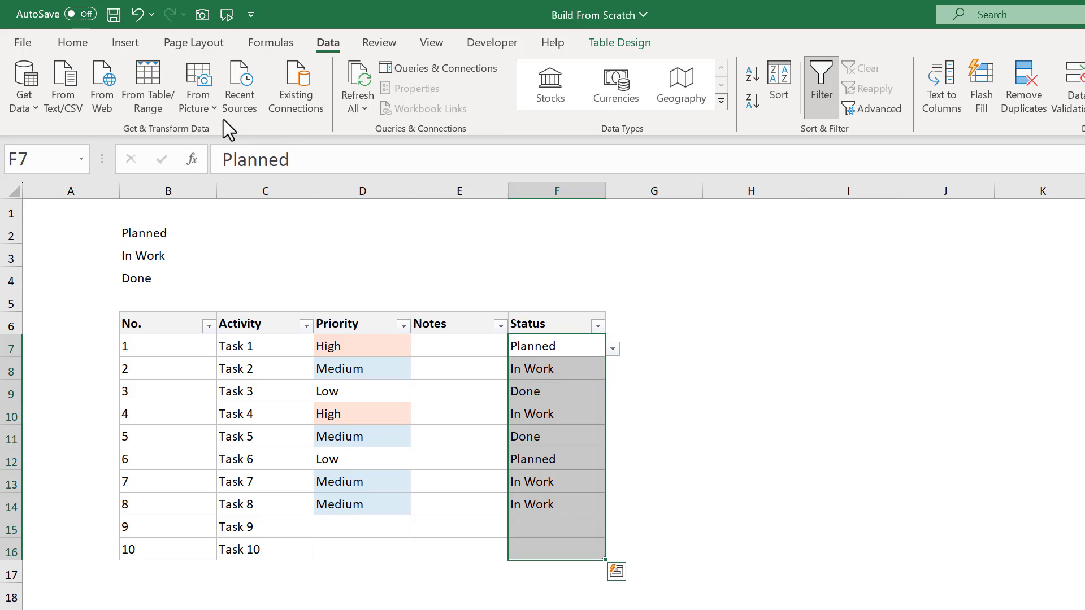
pyautogui.click(83, 44)
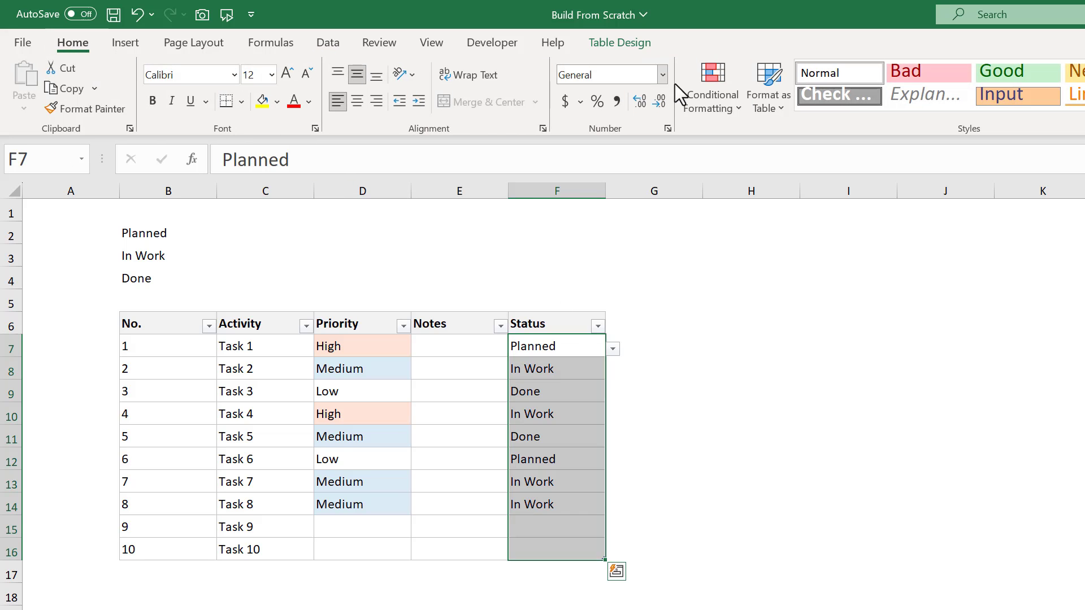
pyautogui.click(699, 89)
pyautogui.click(748, 311)
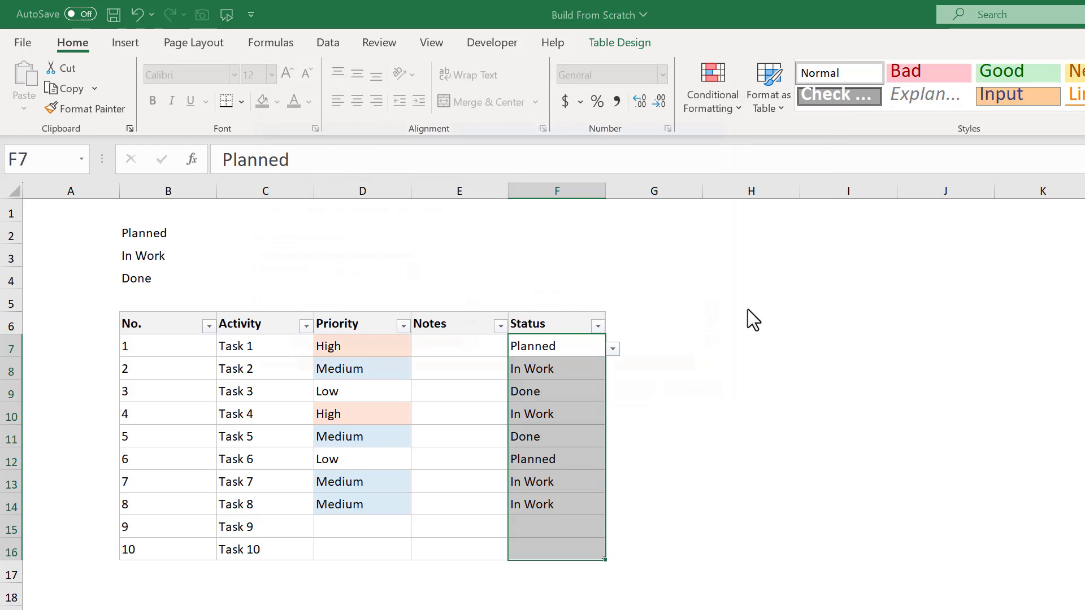
pyautogui.click(372, 142)
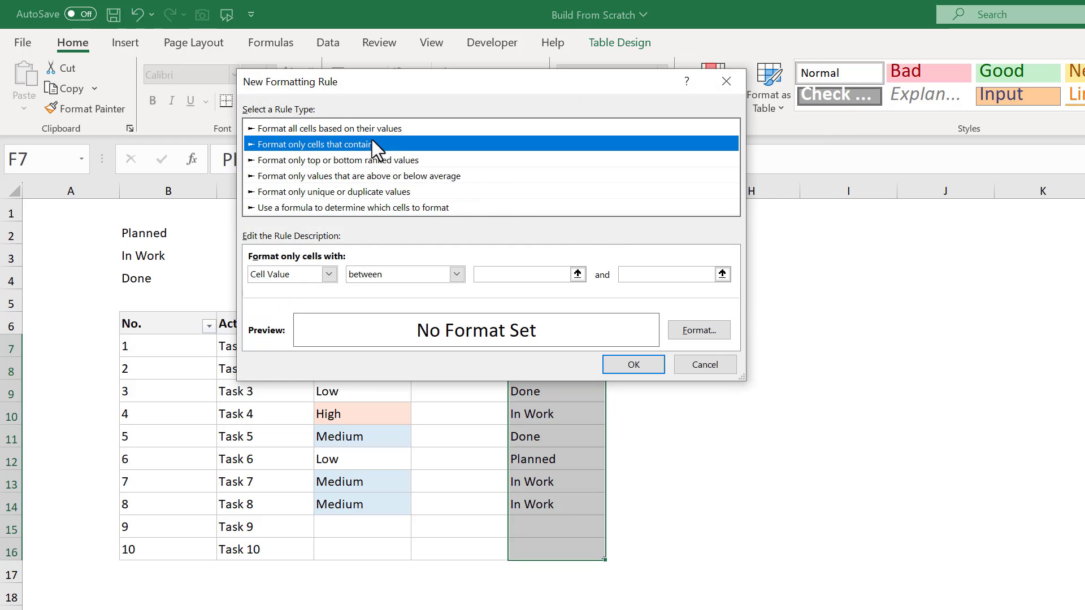
pyautogui.click(391, 273)
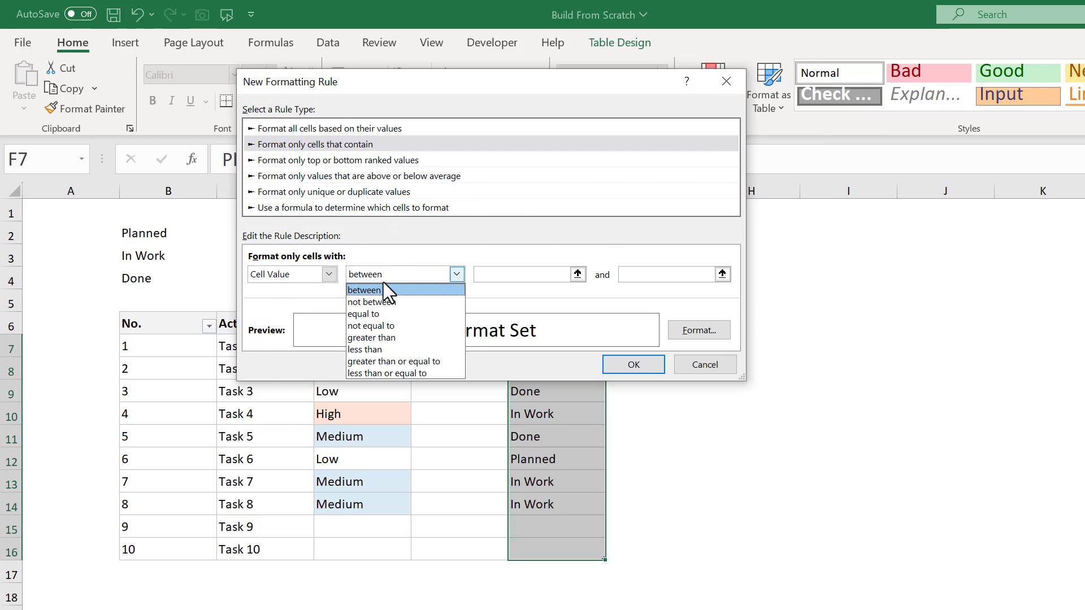
pyautogui.click(378, 313)
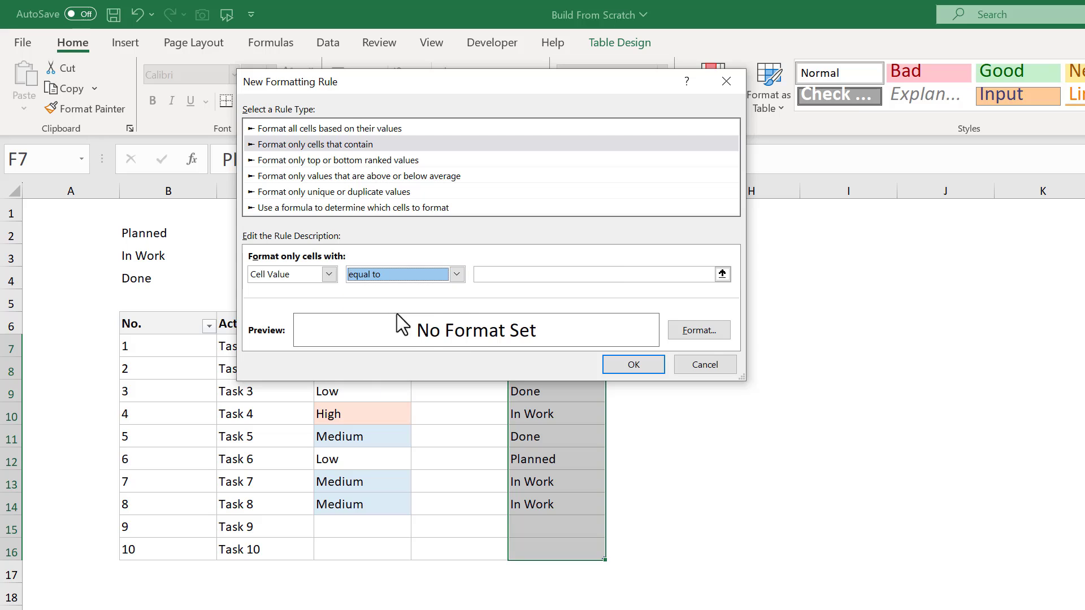
pyautogui.click(510, 277)
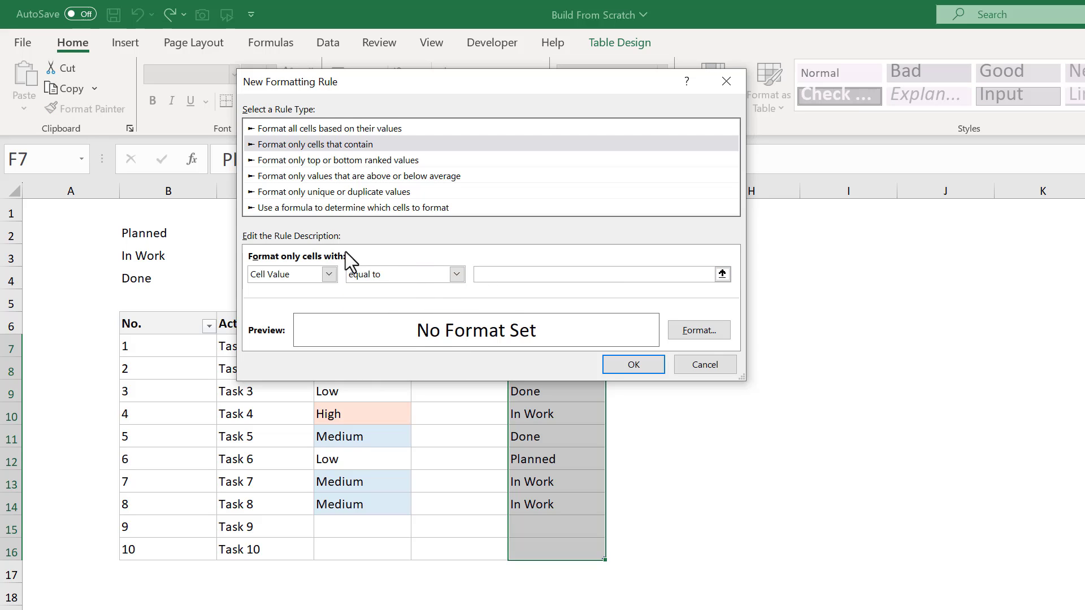
pyautogui.click(150, 254)
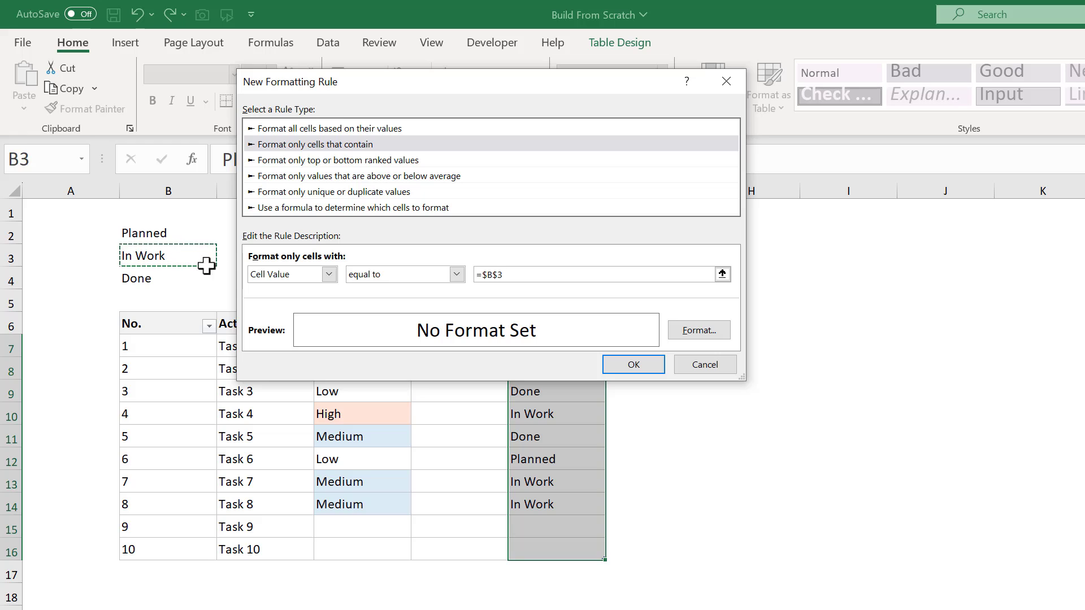
# Step: Give the In Work rule a pale gold fill and apply it
pyautogui.click(729, 335)
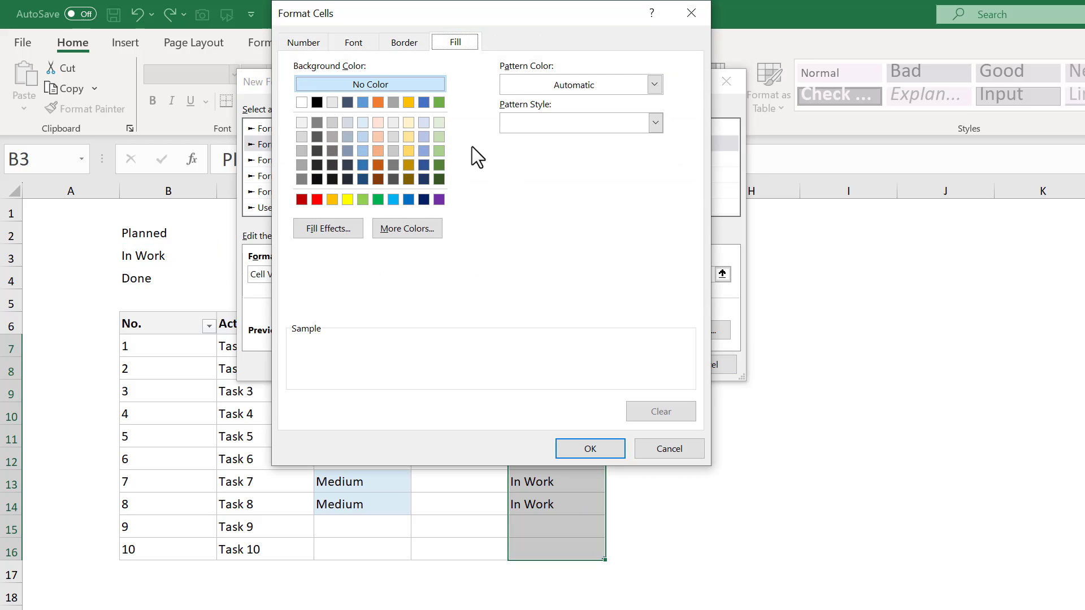
pyautogui.click(409, 123)
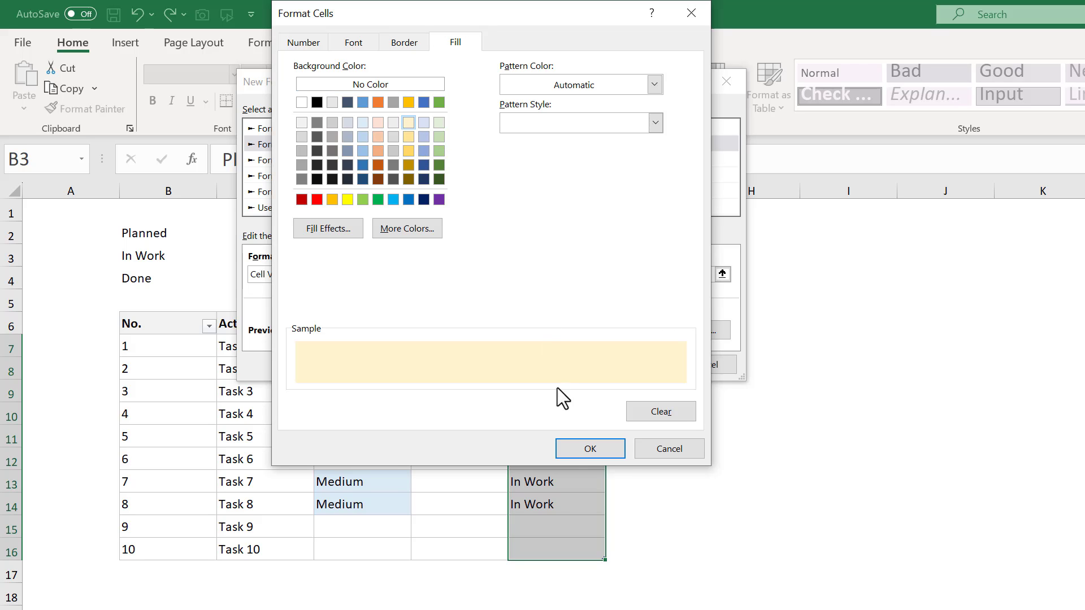
pyautogui.click(569, 446)
pyautogui.click(634, 365)
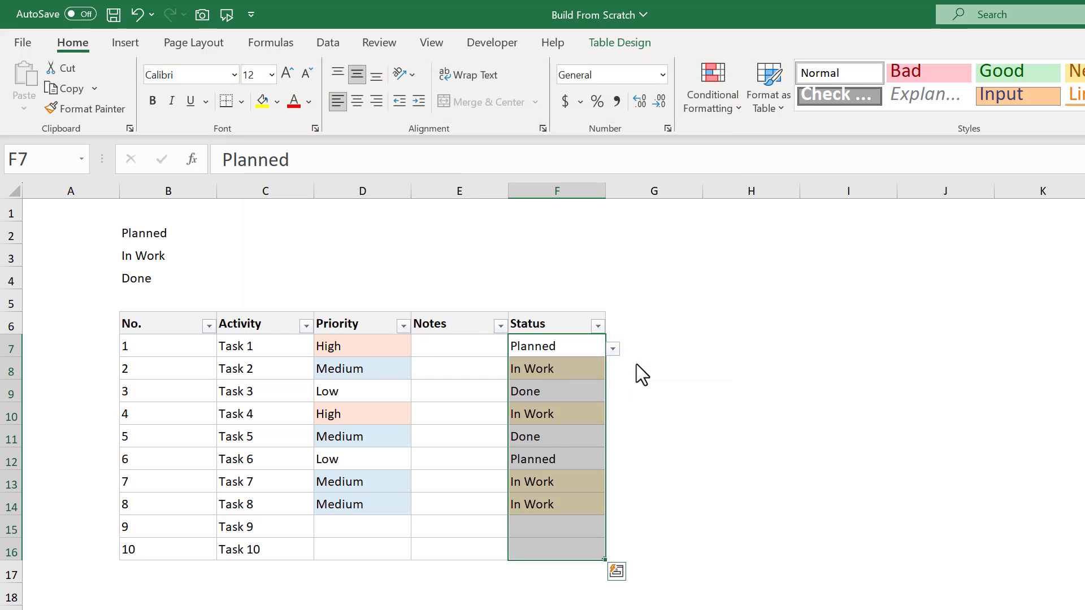
pyautogui.click(572, 393)
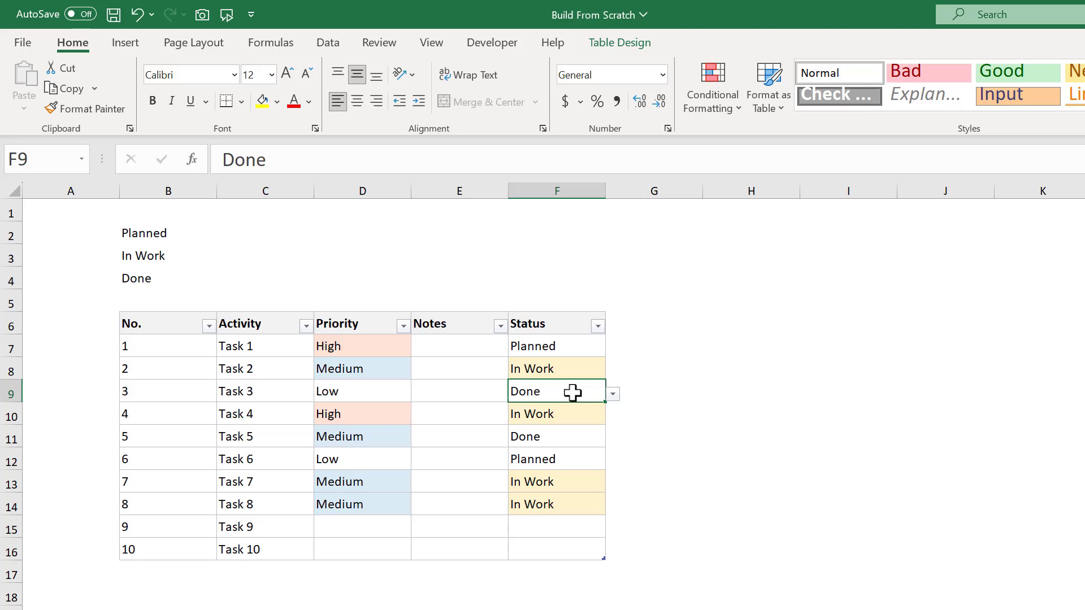
# Step: Start a new Status-column rule for cell values equal to =$B$4
pyautogui.click(571, 313)
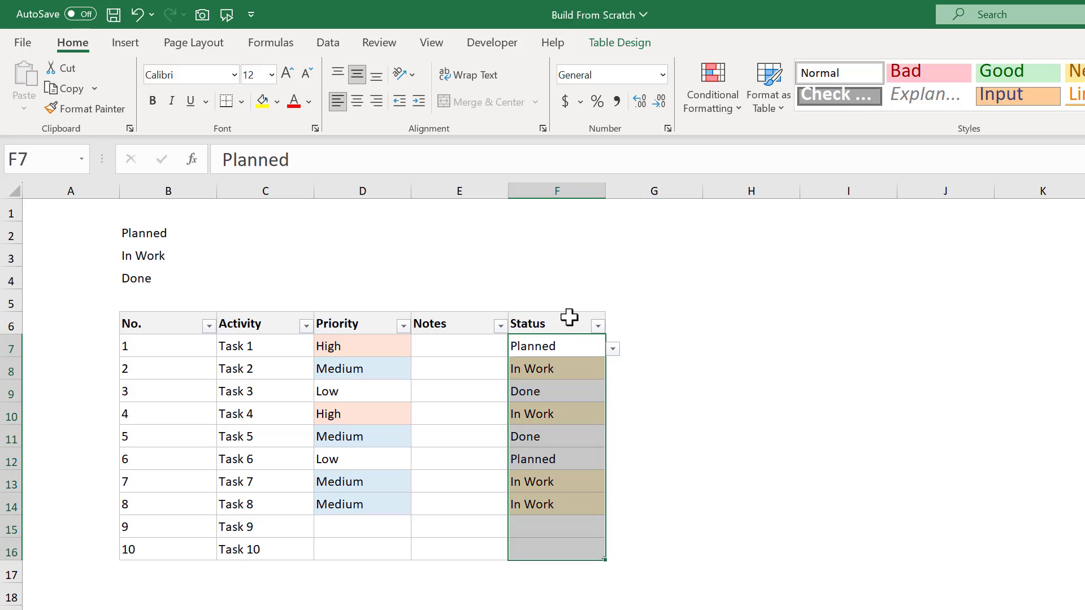
pyautogui.click(710, 101)
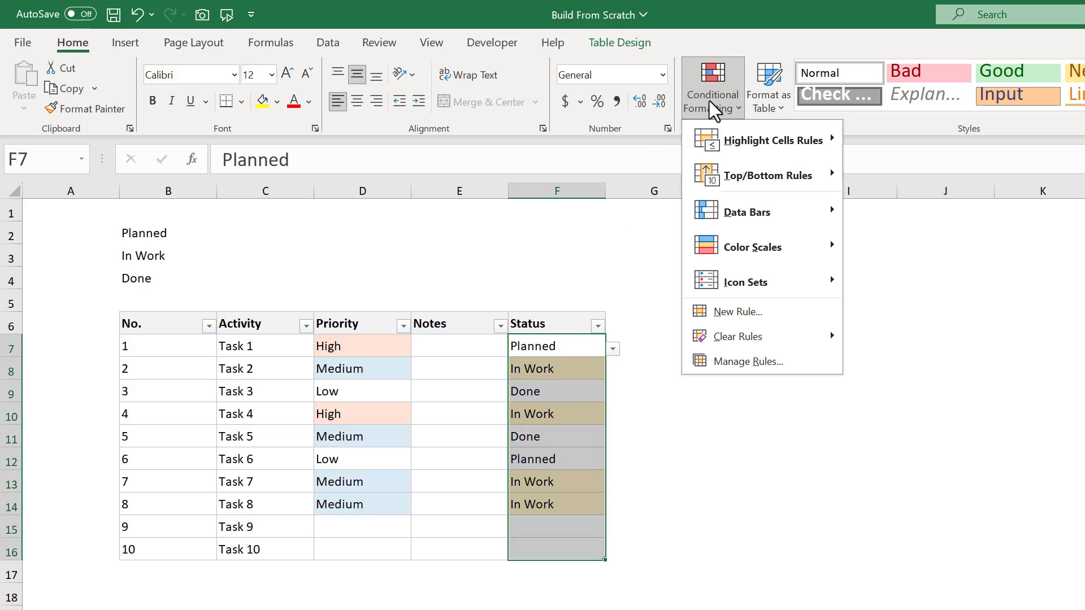
pyautogui.click(743, 310)
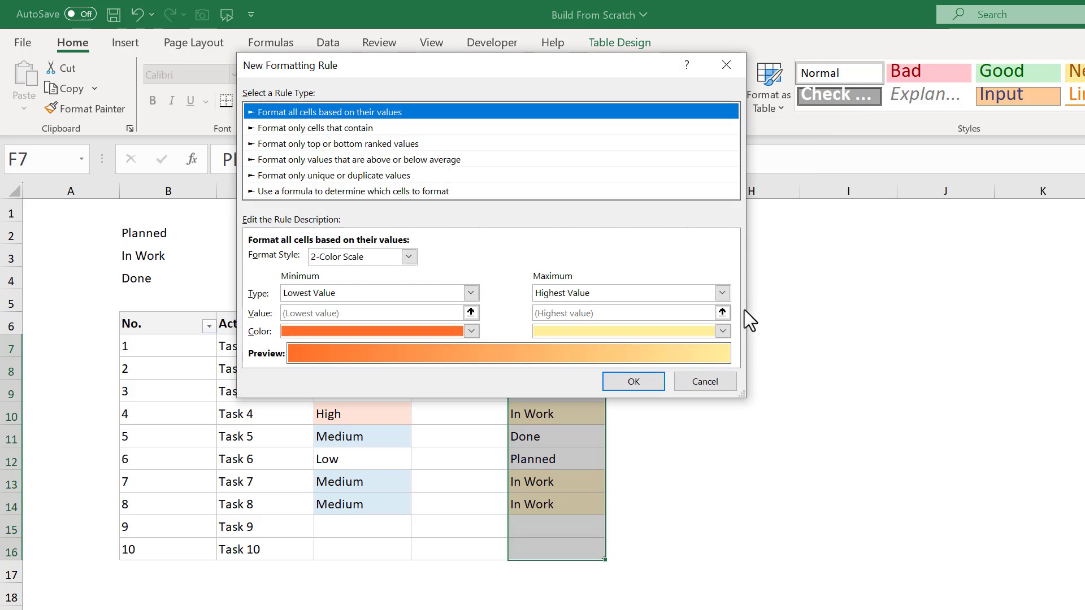
pyautogui.click(409, 129)
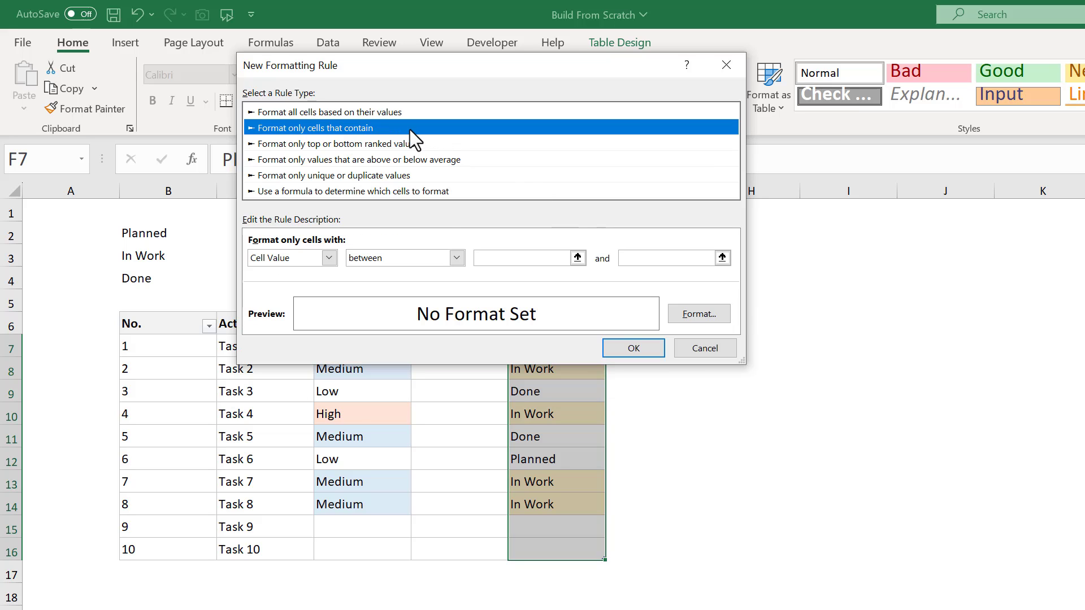
pyautogui.click(456, 257)
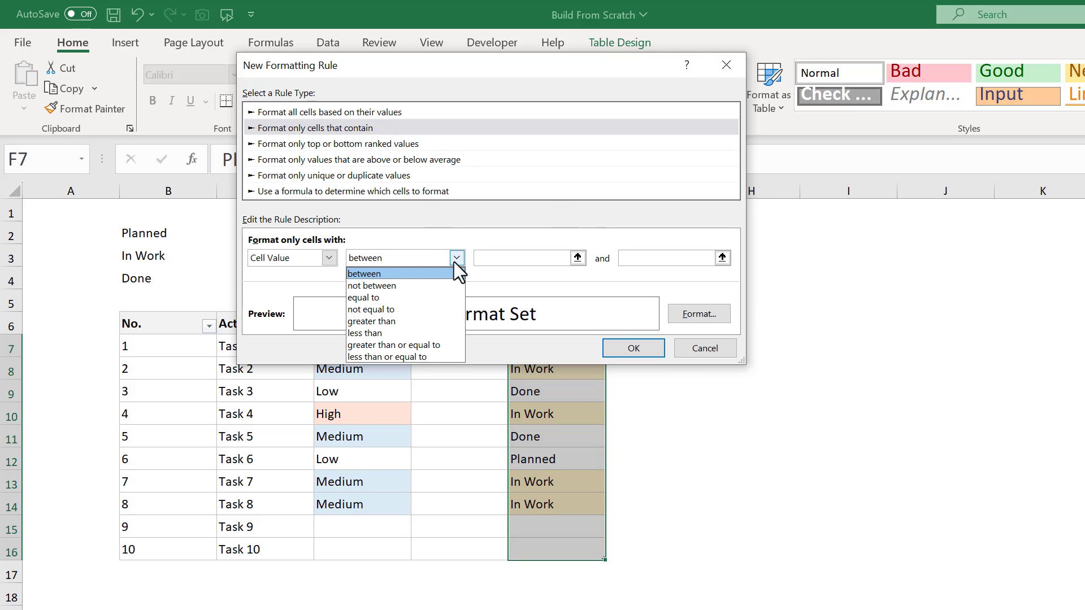
pyautogui.click(455, 297)
pyautogui.click(544, 258)
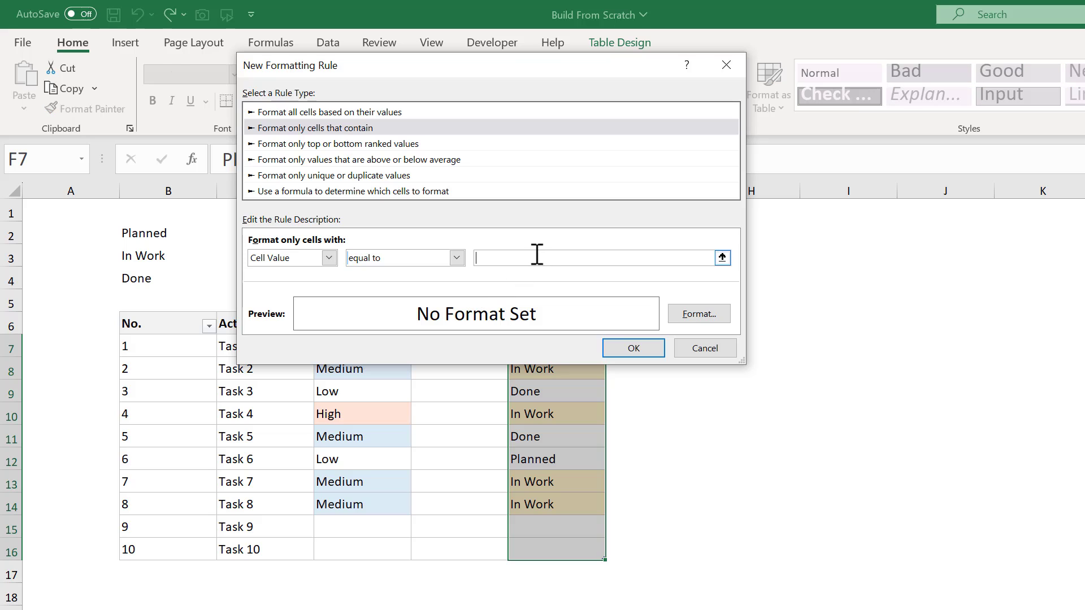
pyautogui.click(147, 277)
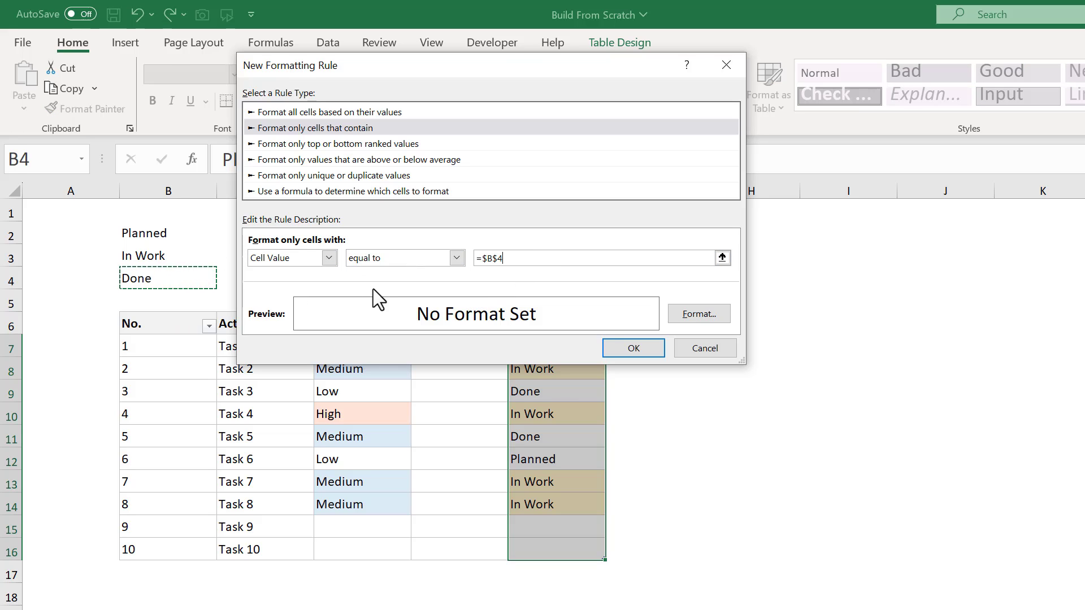
# Step: Give the Done rule a light green fill and apply it
pyautogui.click(690, 317)
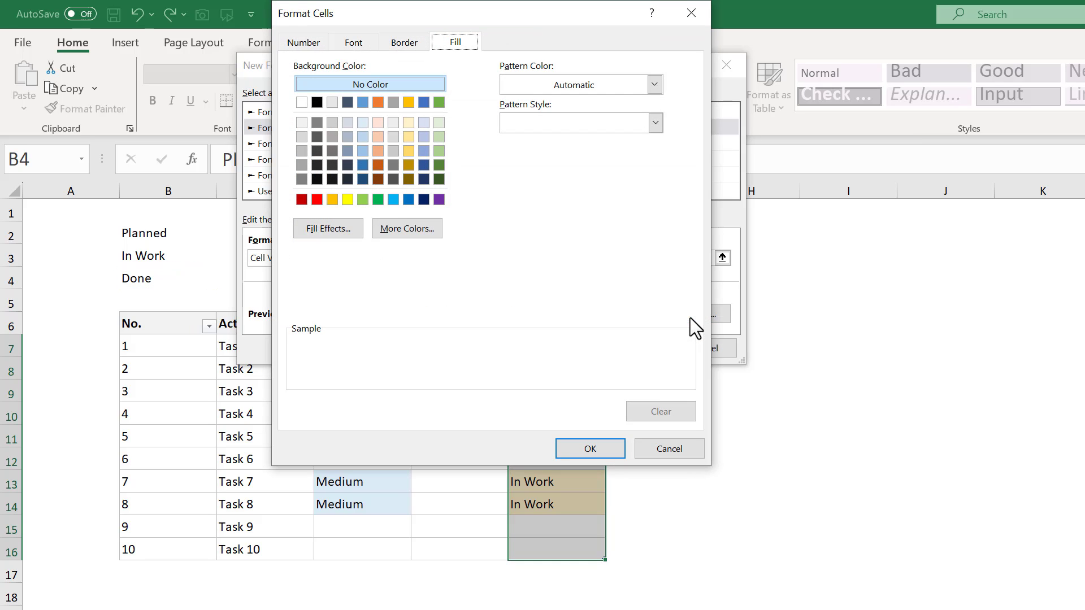
pyautogui.click(439, 122)
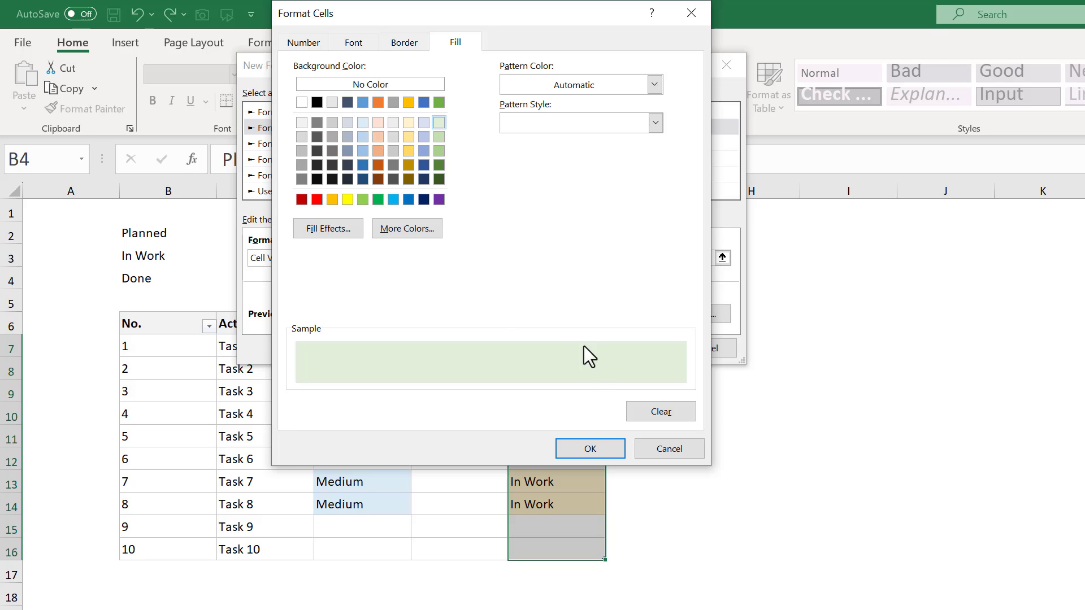
pyautogui.click(591, 448)
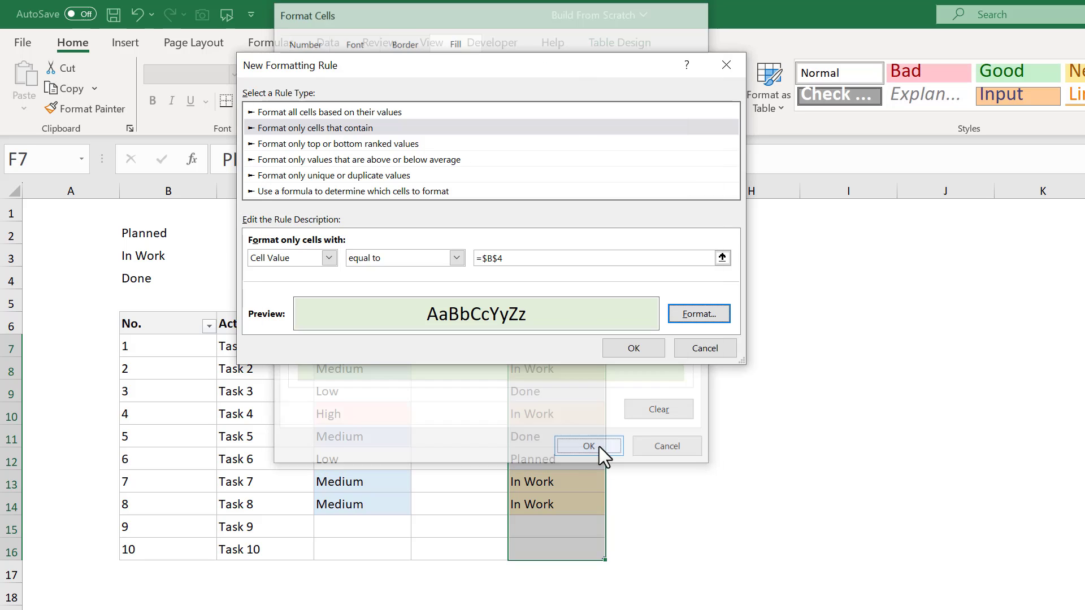
pyautogui.click(629, 349)
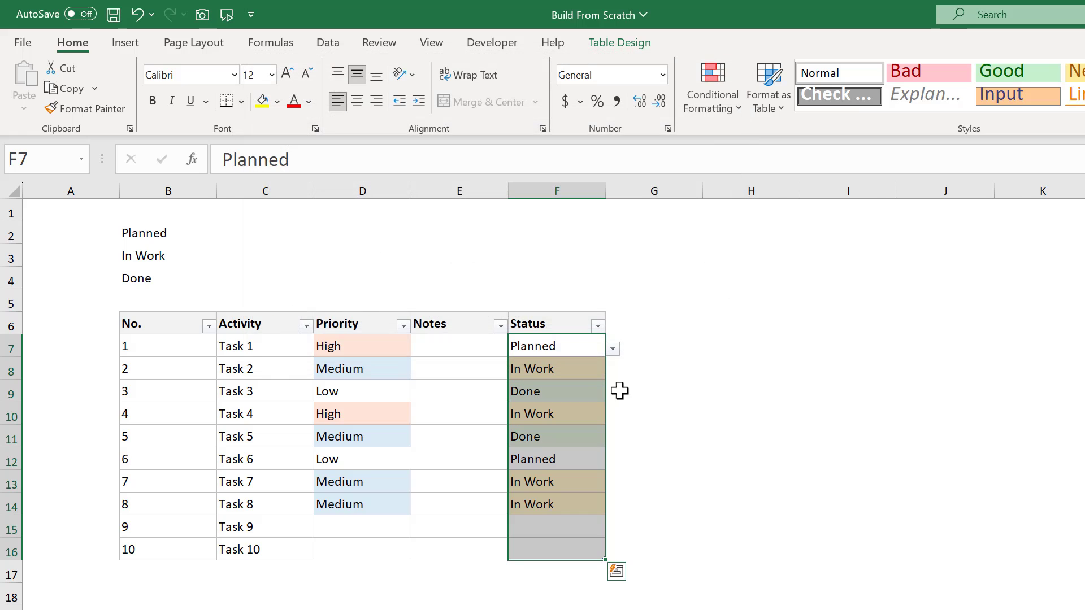
pyautogui.click(571, 525)
# Step: Autocomplete Done into F15 and F16 for Tasks 9 and 10
pyautogui.write('d')
pyautogui.press('Return')
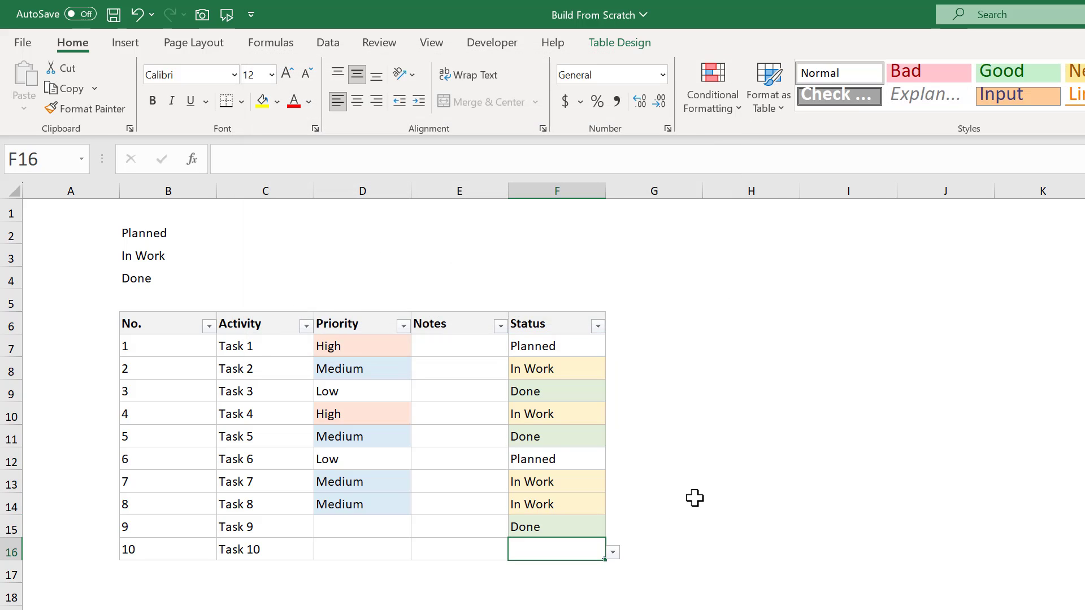
pyautogui.write('d')
pyautogui.press('Return')
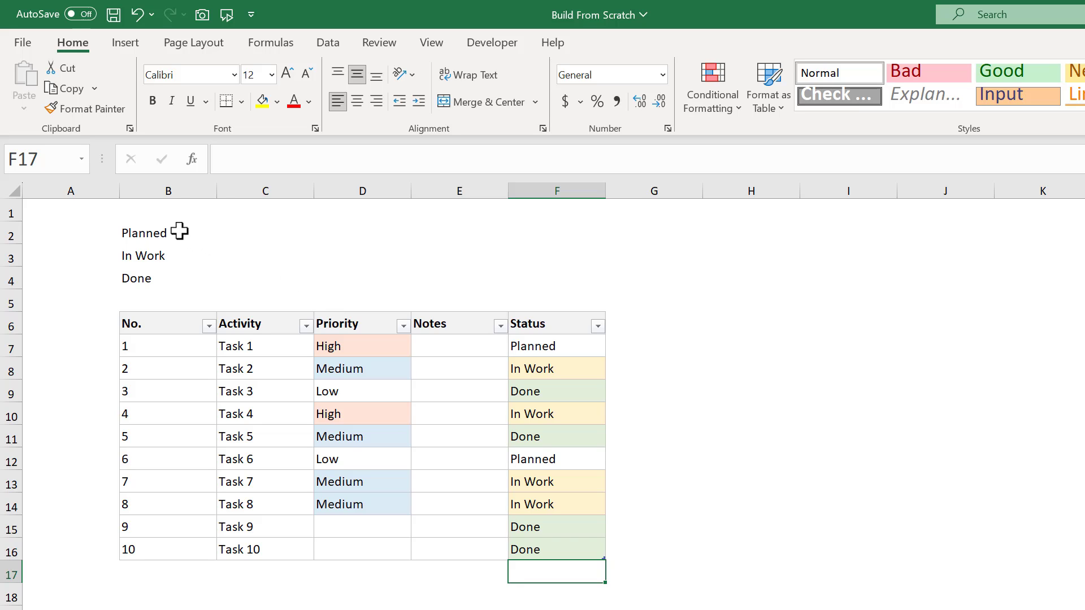
# Step: Set grey Outline and Inside borders for B2:C4 in More Borders
pyautogui.moveTo(153, 231); pyautogui.dragTo(249, 281)
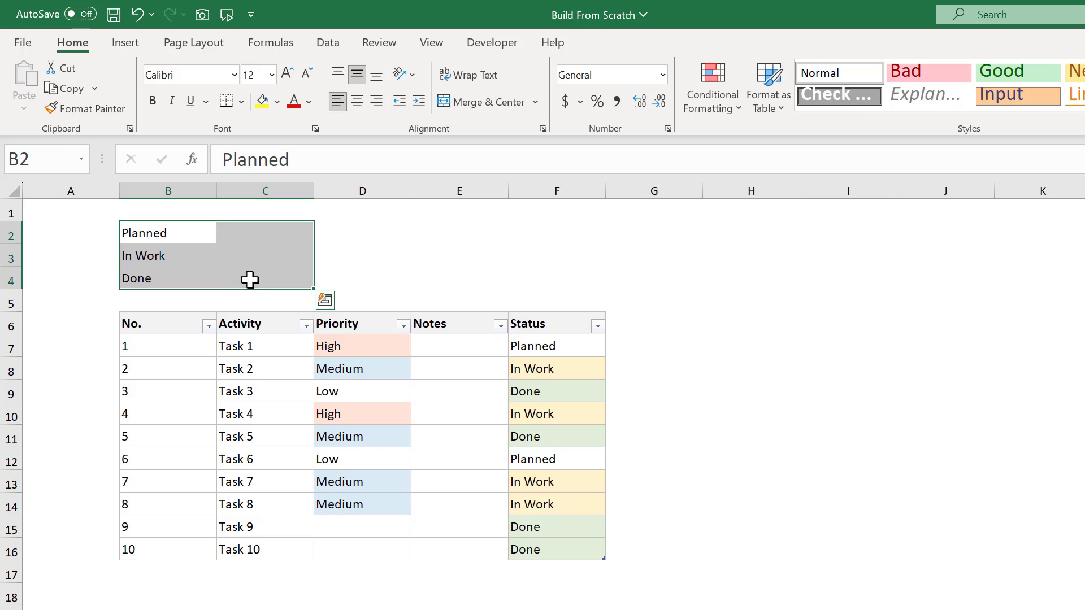
pyautogui.click(242, 104)
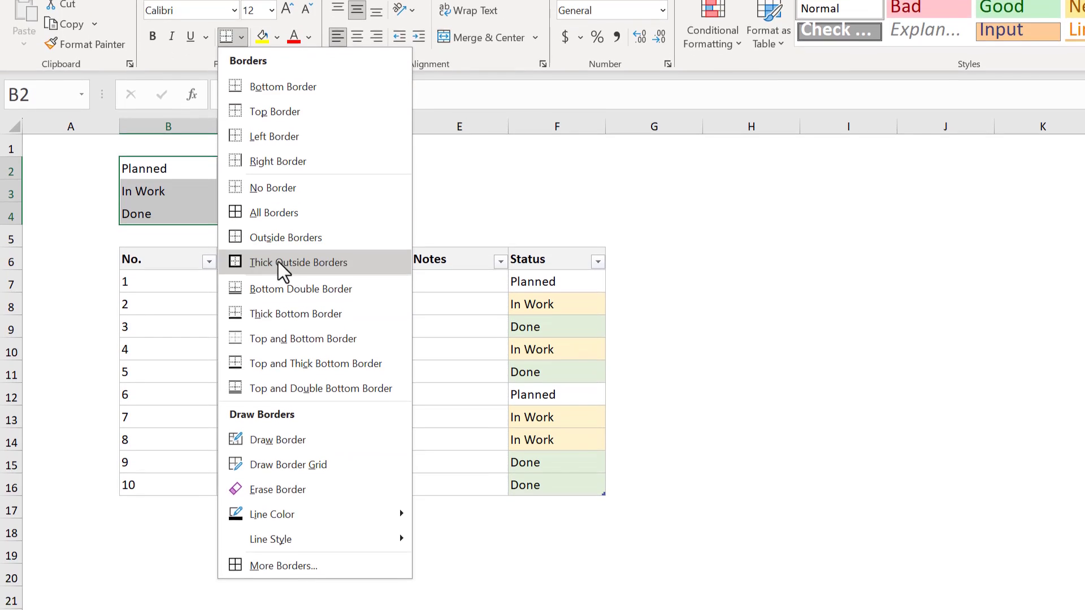
pyautogui.click(387, 566)
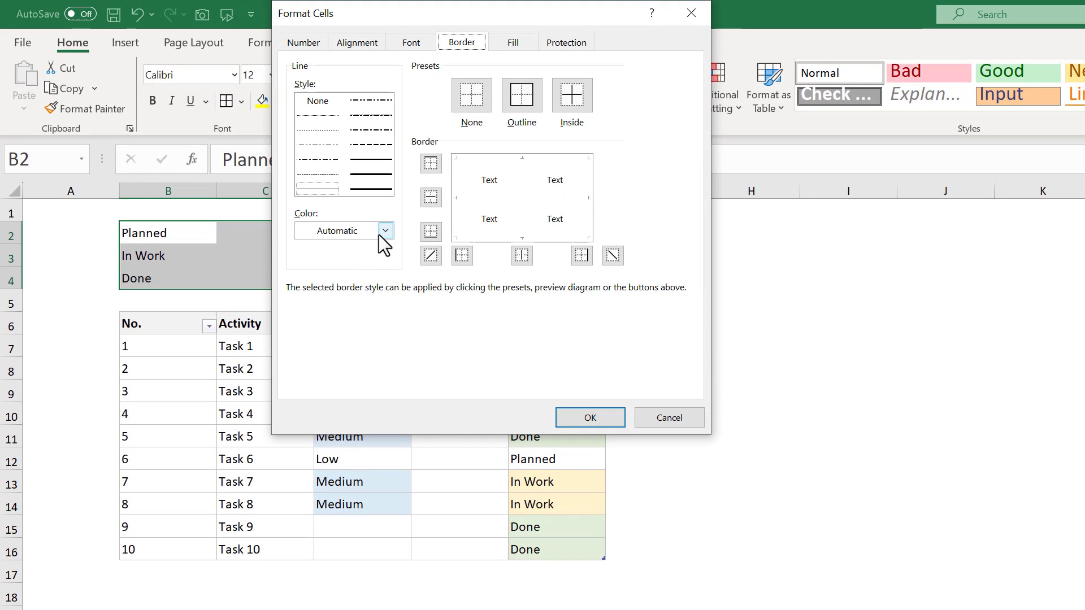
pyautogui.click(385, 231)
pyautogui.click(303, 343)
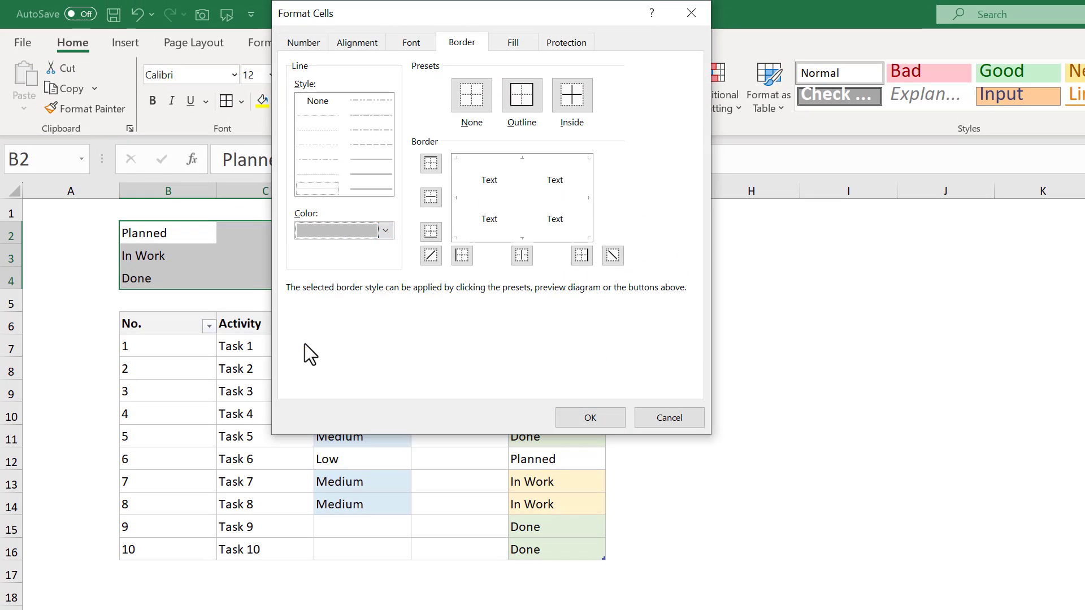
pyautogui.click(524, 110)
pyautogui.click(573, 103)
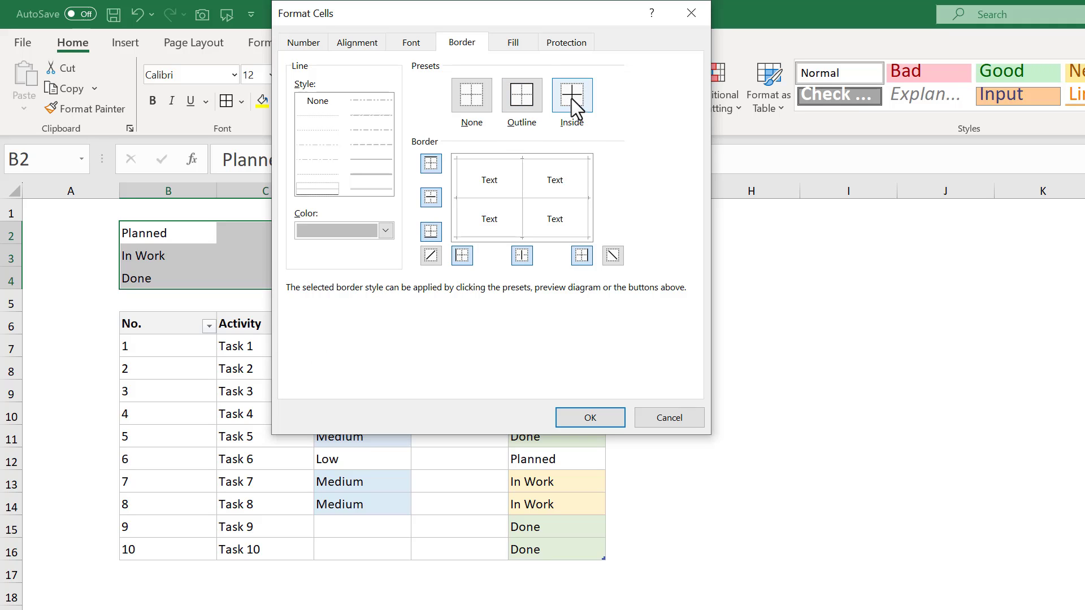
# Step: Apply the grey borders, then make labels B2:B4 bold with a light grey fill
pyautogui.click(602, 417)
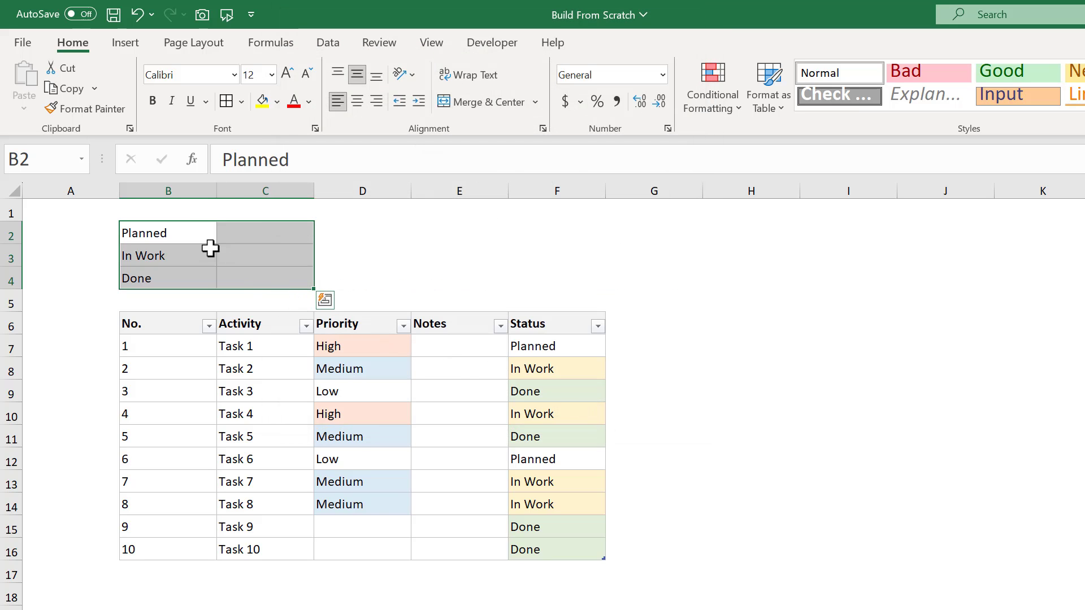
pyautogui.moveTo(188, 232); pyautogui.dragTo(188, 276)
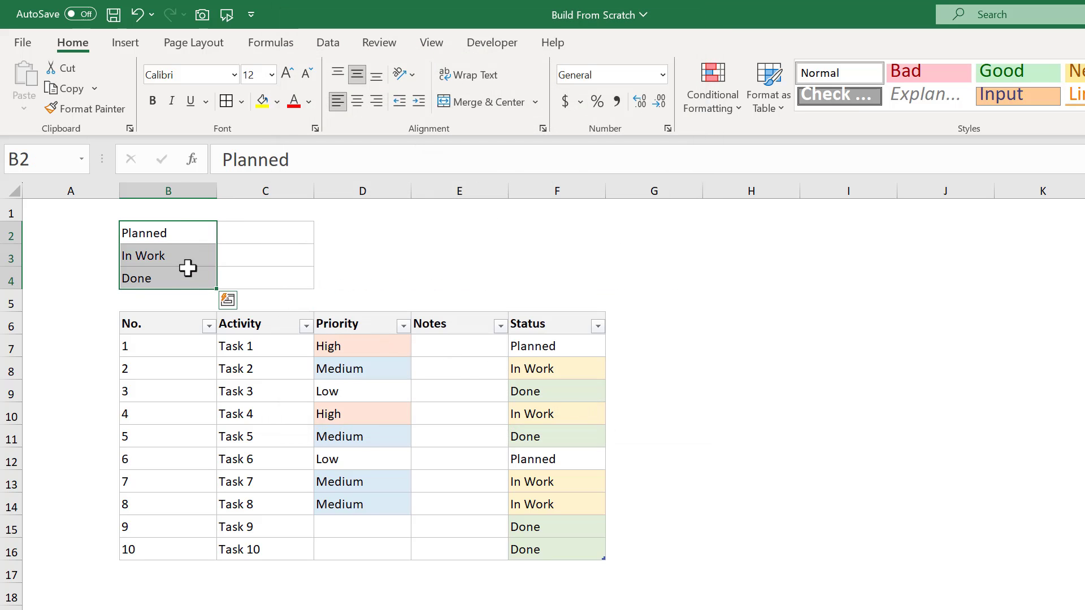
pyautogui.click(153, 102)
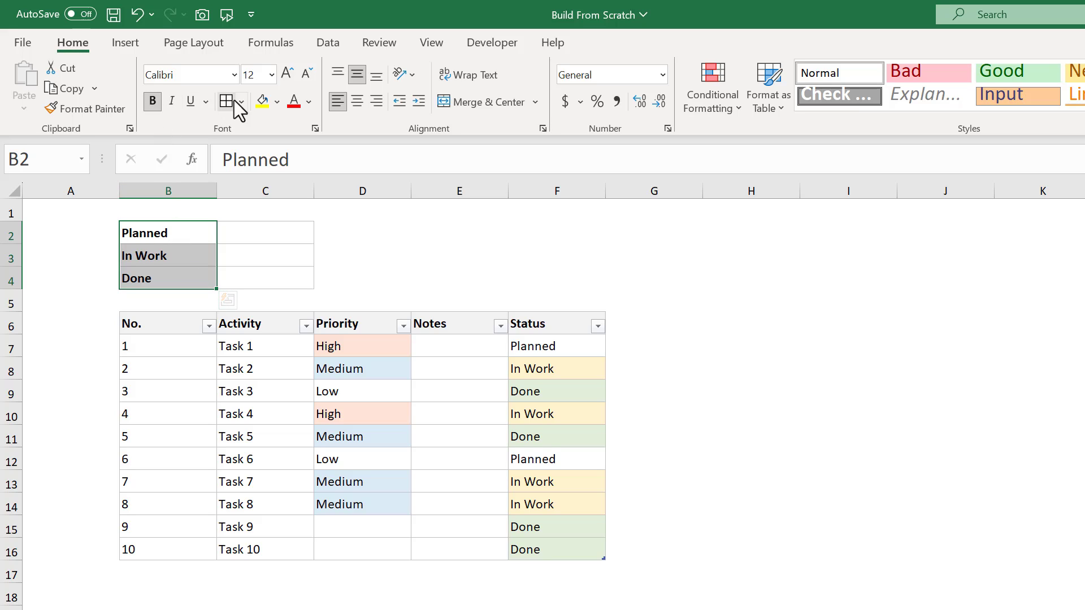
pyautogui.click(277, 102)
pyautogui.click(262, 168)
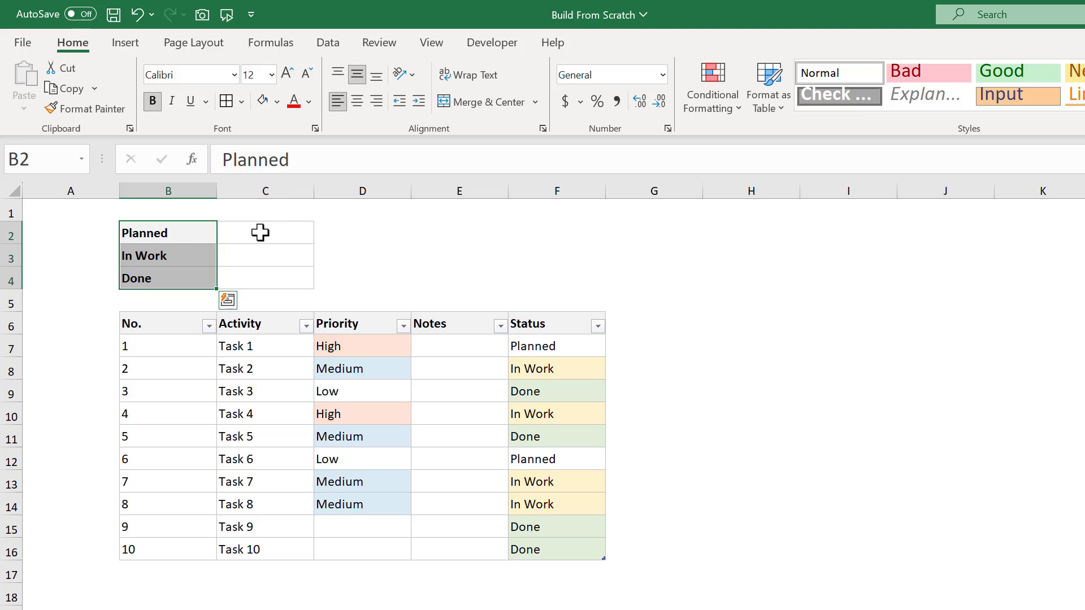
# Step: Set the font colour of C2:C4 to Blue
pyautogui.moveTo(272, 233); pyautogui.dragTo(274, 276)
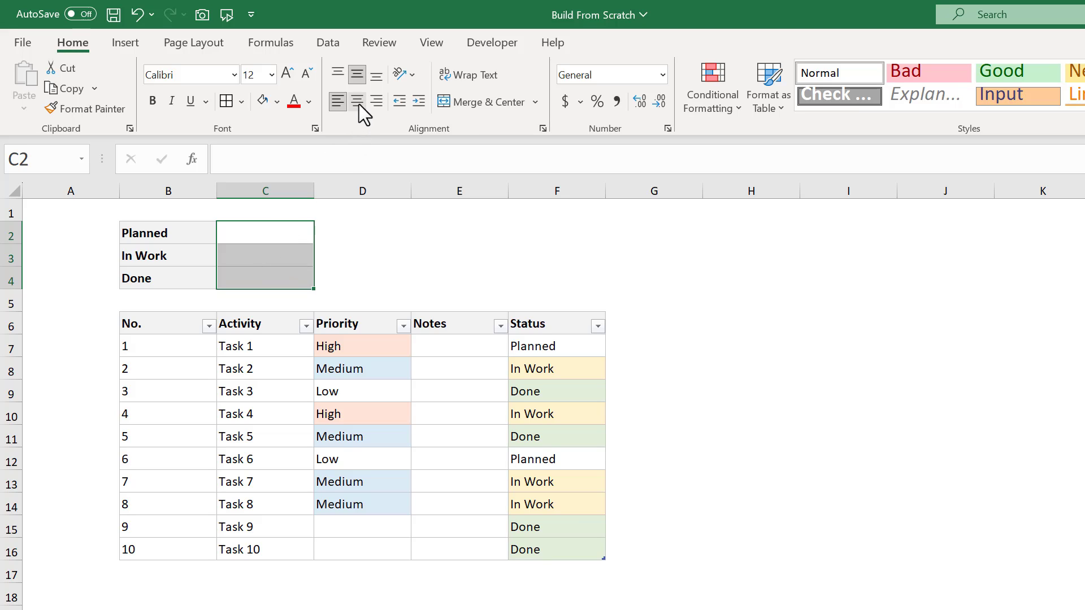
pyautogui.click(308, 102)
pyautogui.click(398, 286)
pyautogui.click(266, 230)
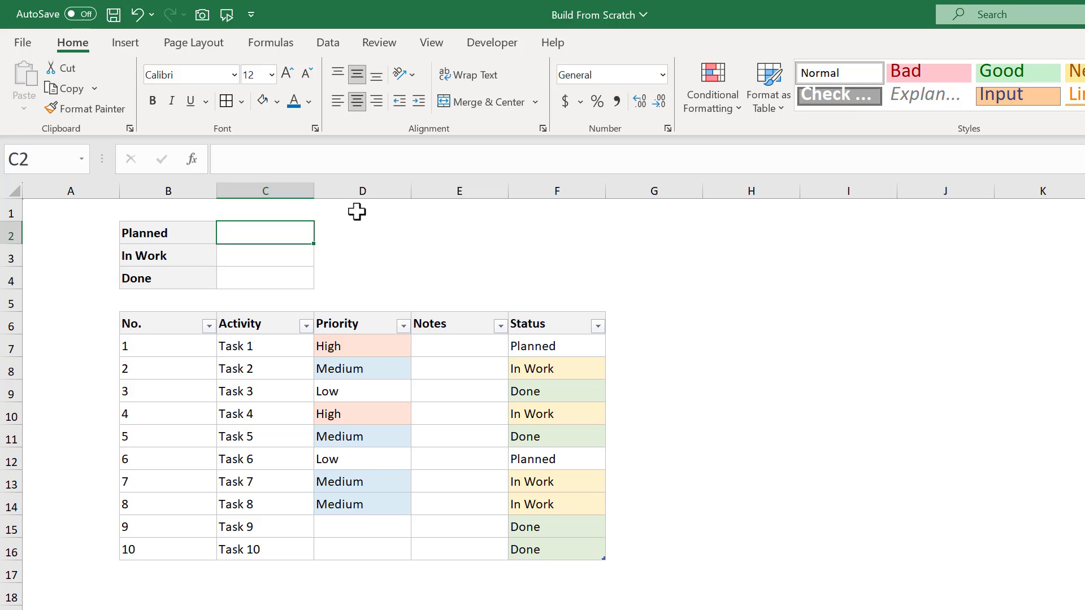
# Step: Enter =COUNTIF(Activities[Status],B2) in C2 and fill it to C4: 2 Planned, 4 In Work, 4 Done
pyautogui.click(426, 159)
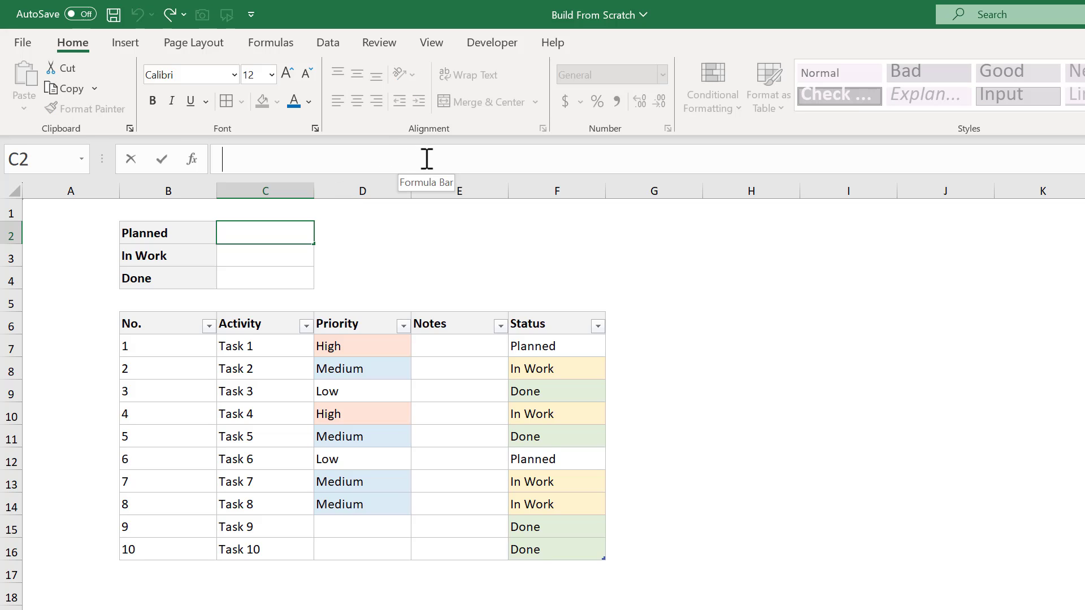
pyautogui.write('=countif')
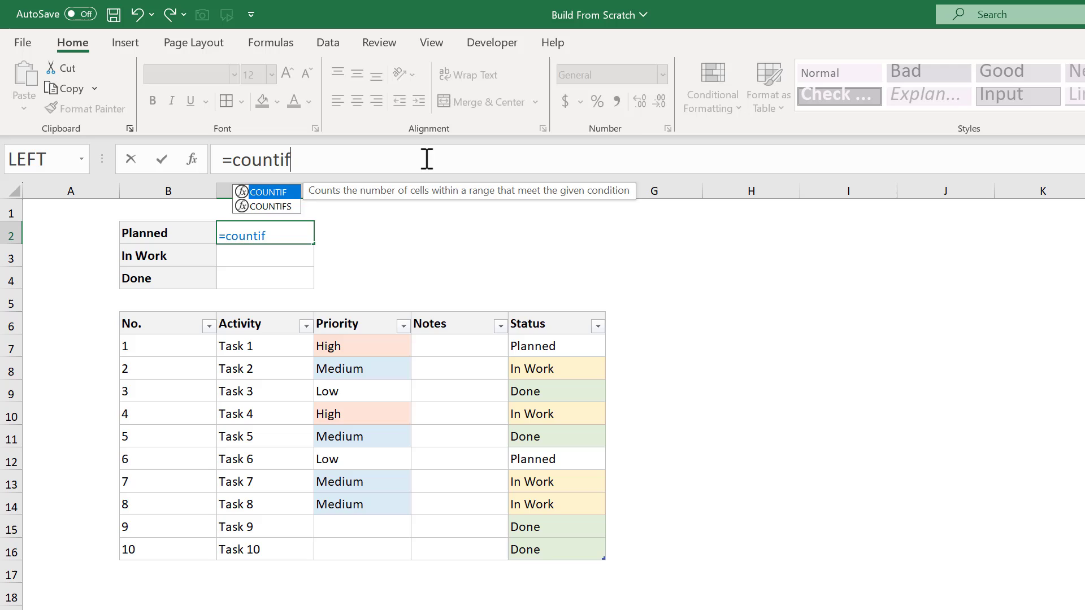
pyautogui.press('Tab')
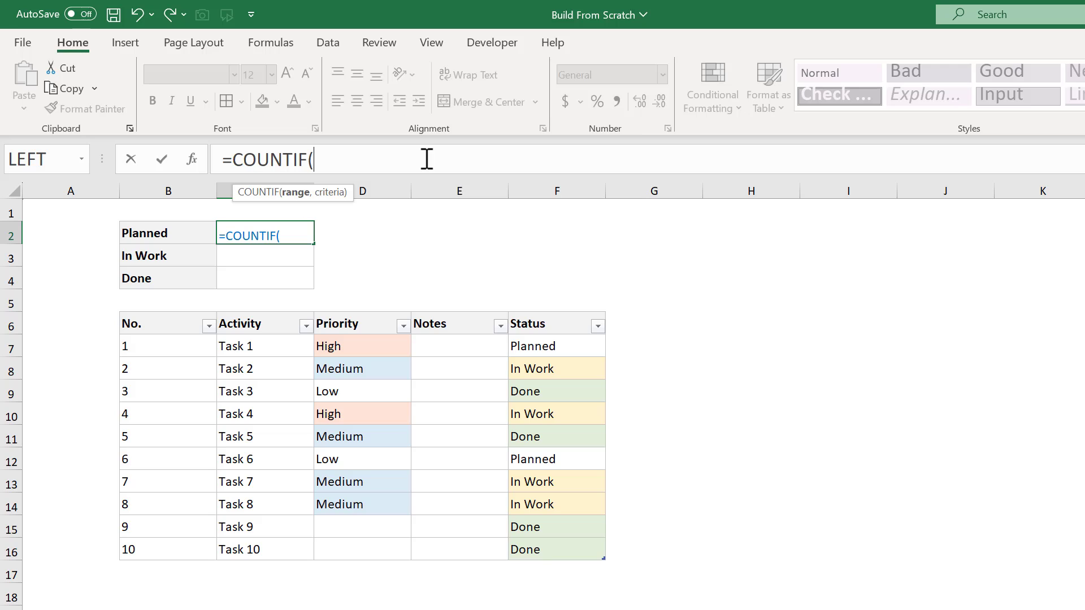
pyautogui.click(529, 312)
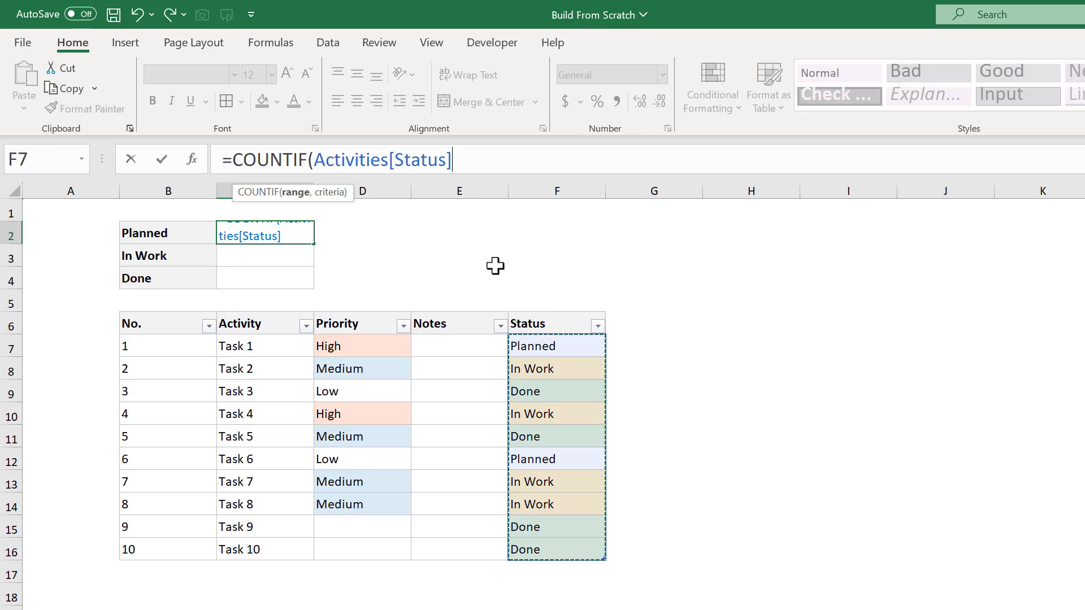
pyautogui.write(',')
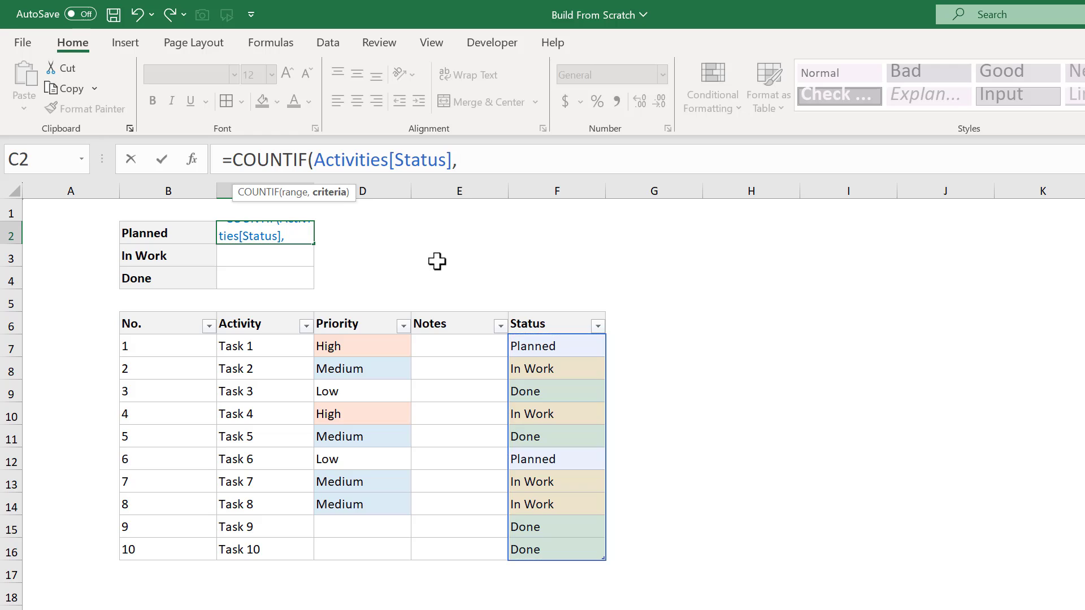
pyautogui.click(190, 231)
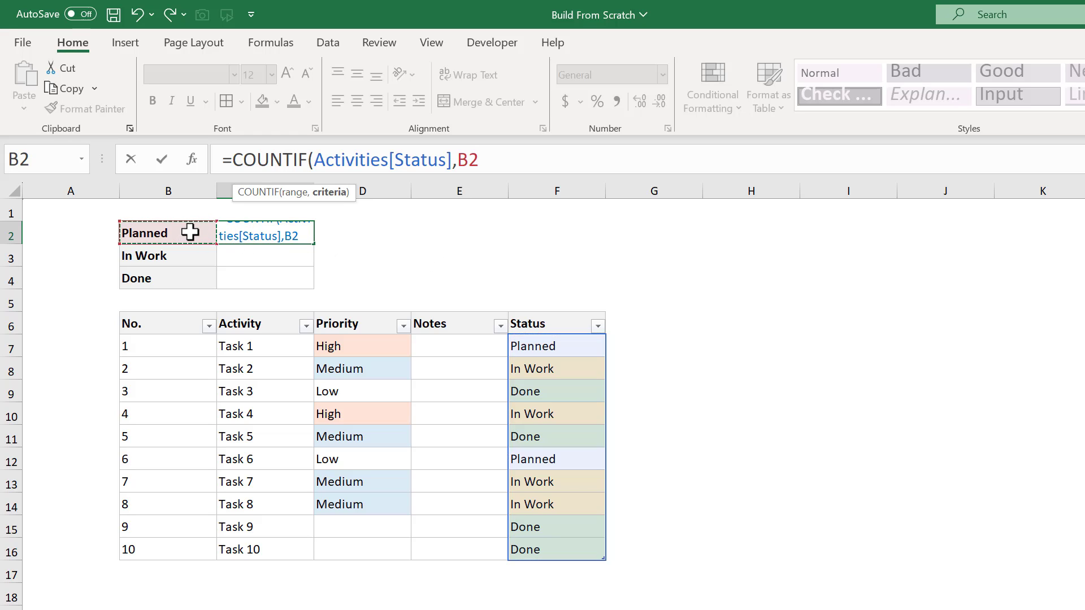
pyautogui.write(')')
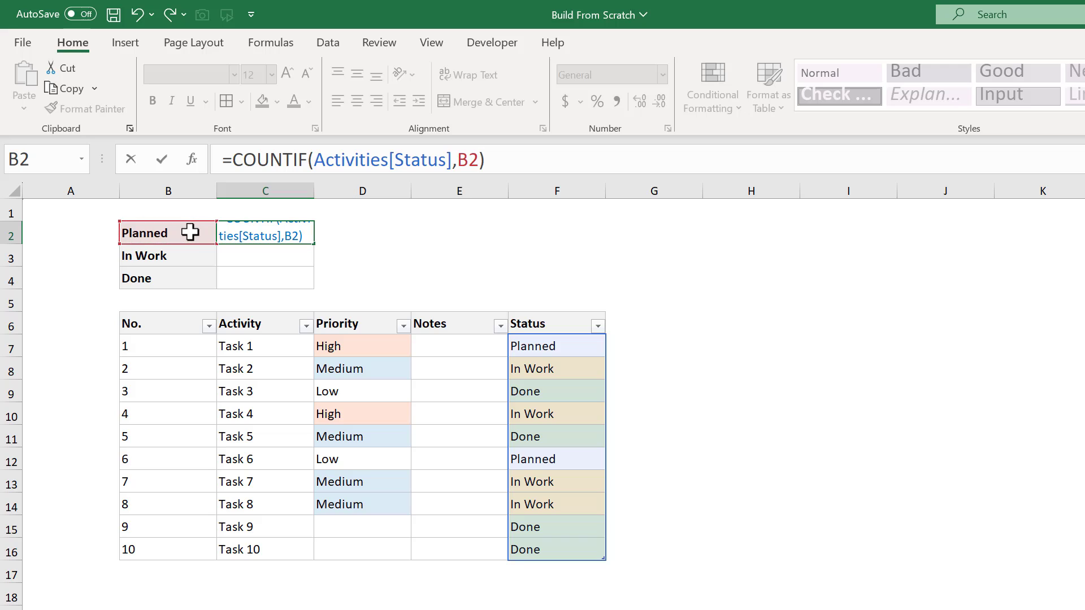
pyautogui.press('Return')
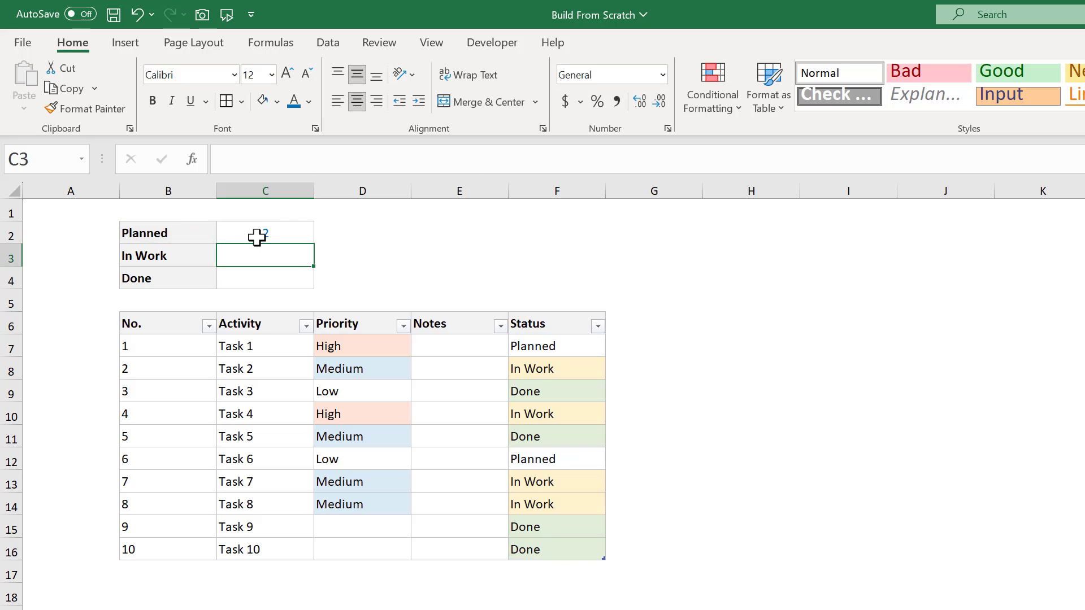
pyautogui.click(291, 234)
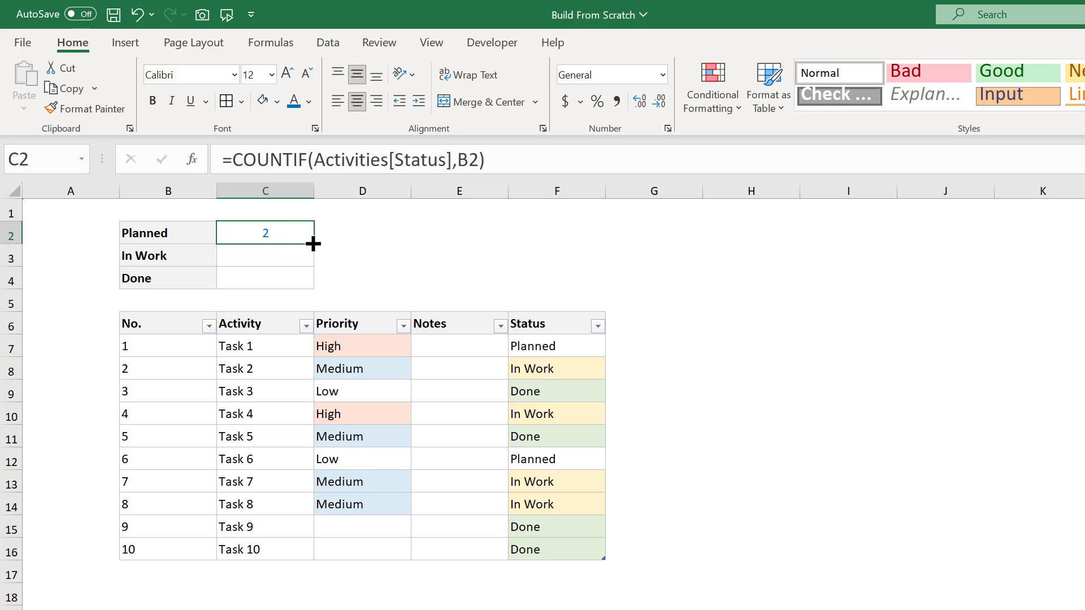
pyautogui.moveTo(313, 243); pyautogui.dragTo(312, 285)
pyautogui.click(295, 279)
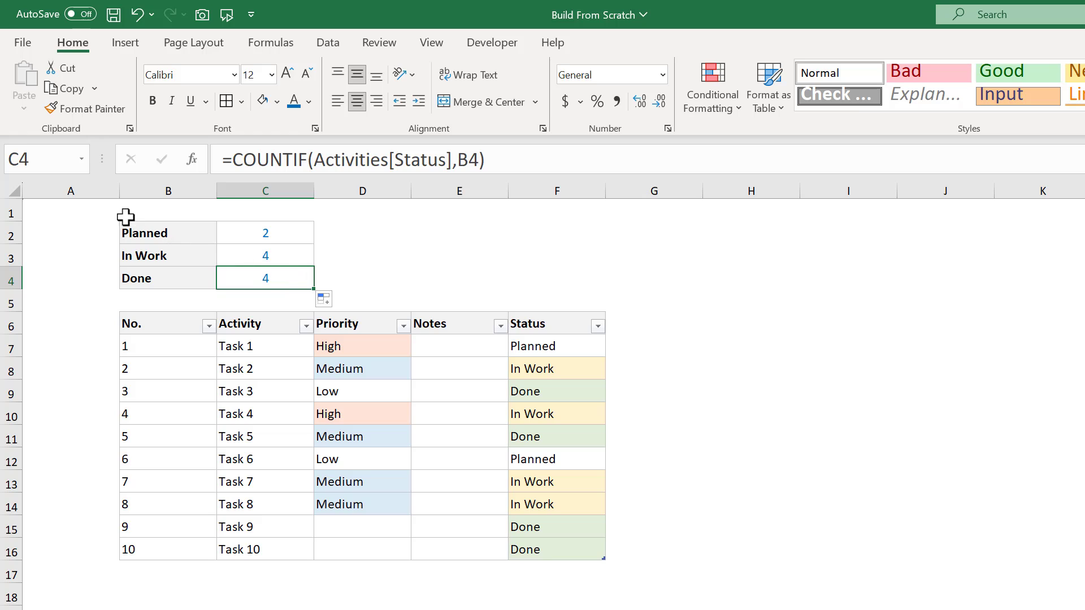
# Step: Make column A narrower and set column B's width to 10
pyautogui.rightClick(93, 186)
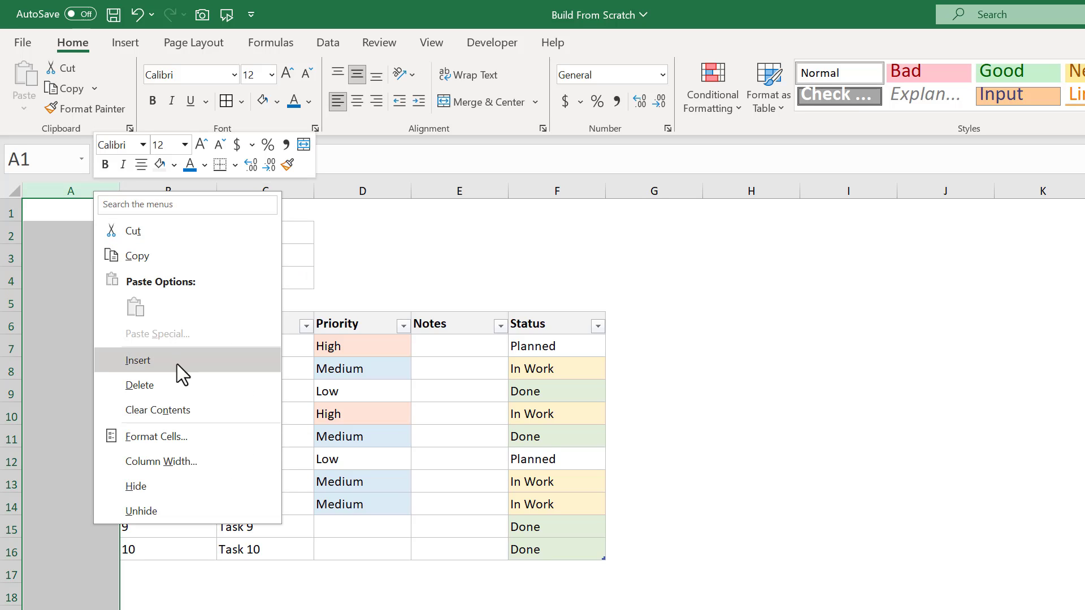
pyautogui.click(189, 456)
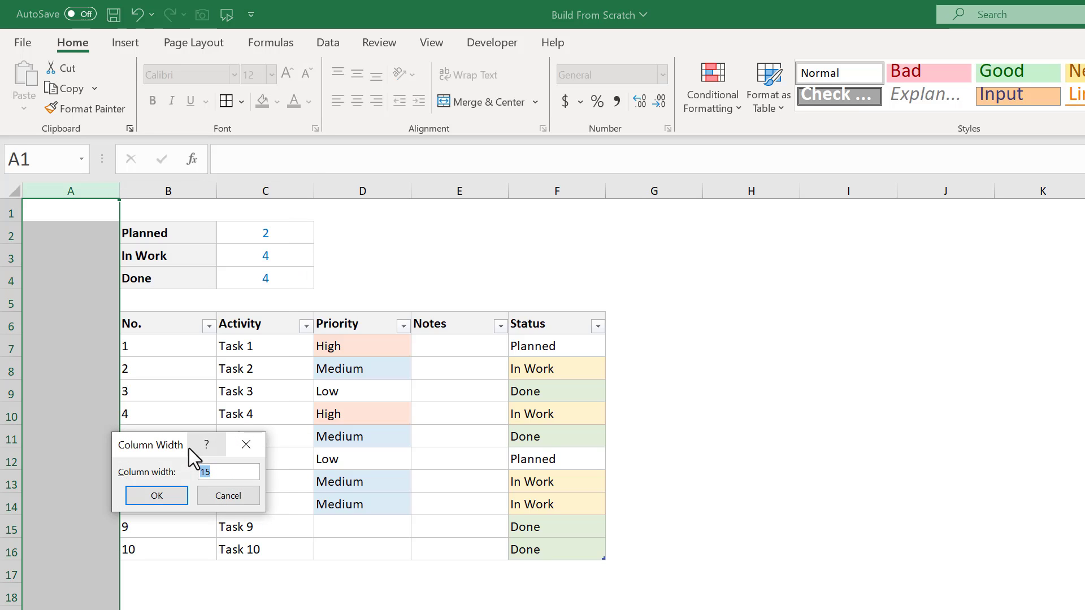
pyautogui.click(173, 496)
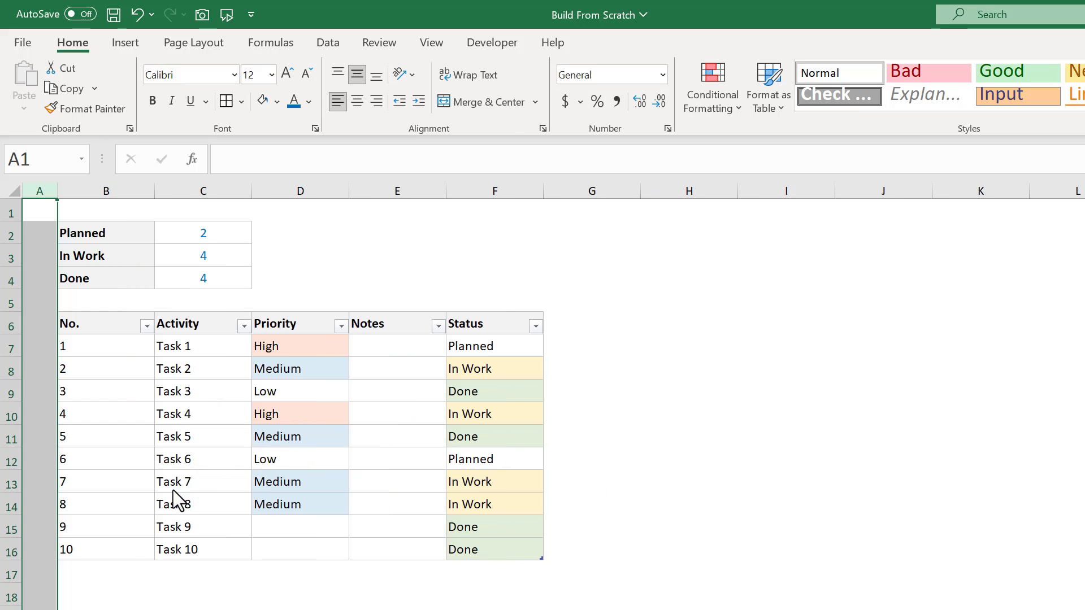
pyautogui.rightClick(137, 191)
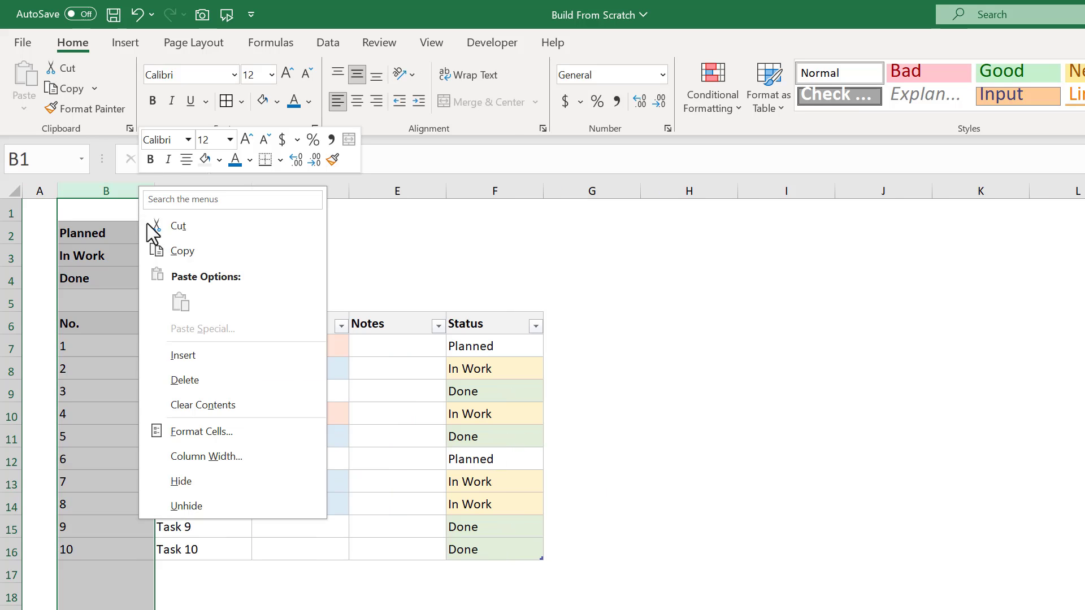
pyautogui.click(224, 455)
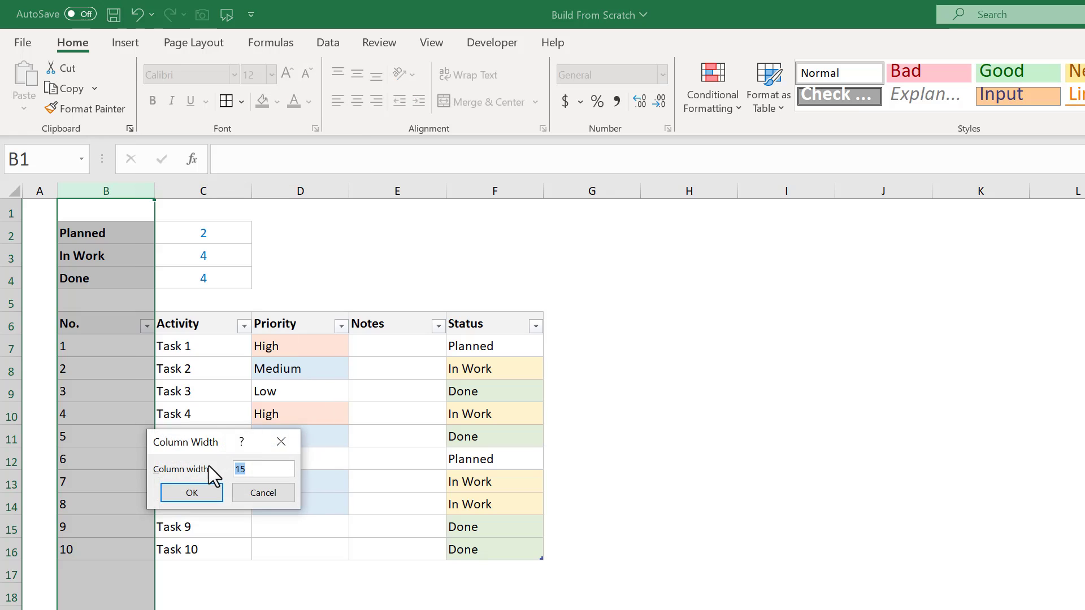
pyautogui.write('10')
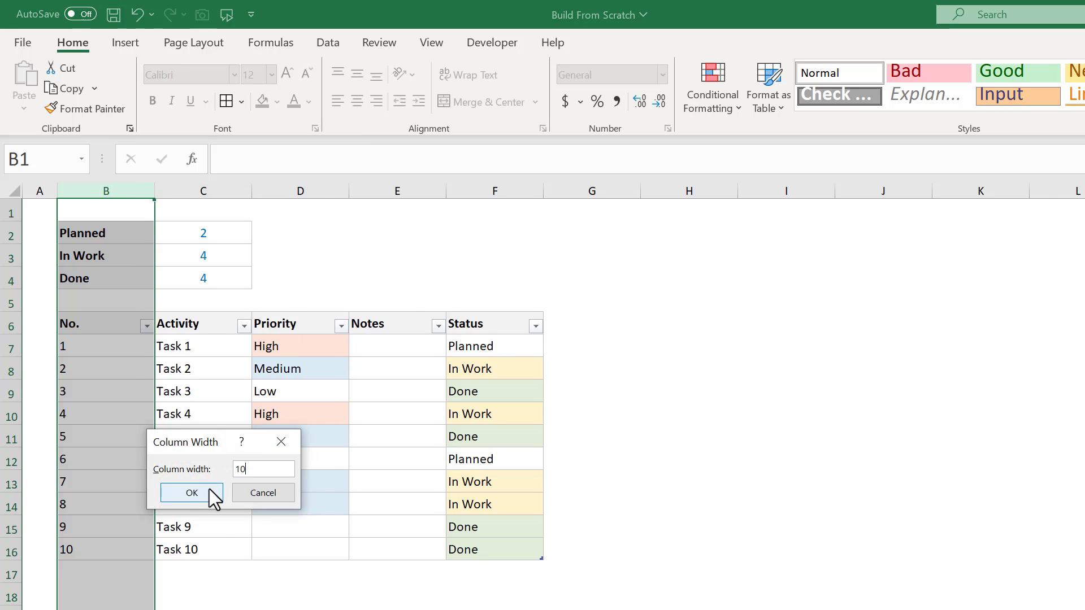
pyautogui.click(192, 493)
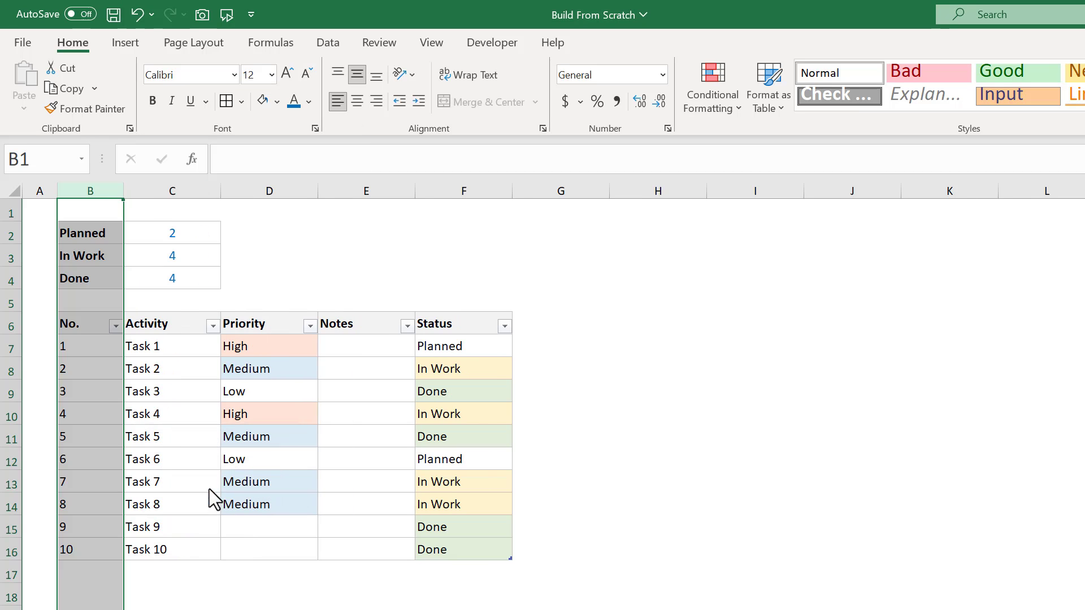
# Step: Widen the Activity and Notes columns (C and E) to a width of 30
pyautogui.click(205, 181)
pyautogui.keyDown('ctrl'); pyautogui.click(355, 188); pyautogui.keyUp('ctrl')
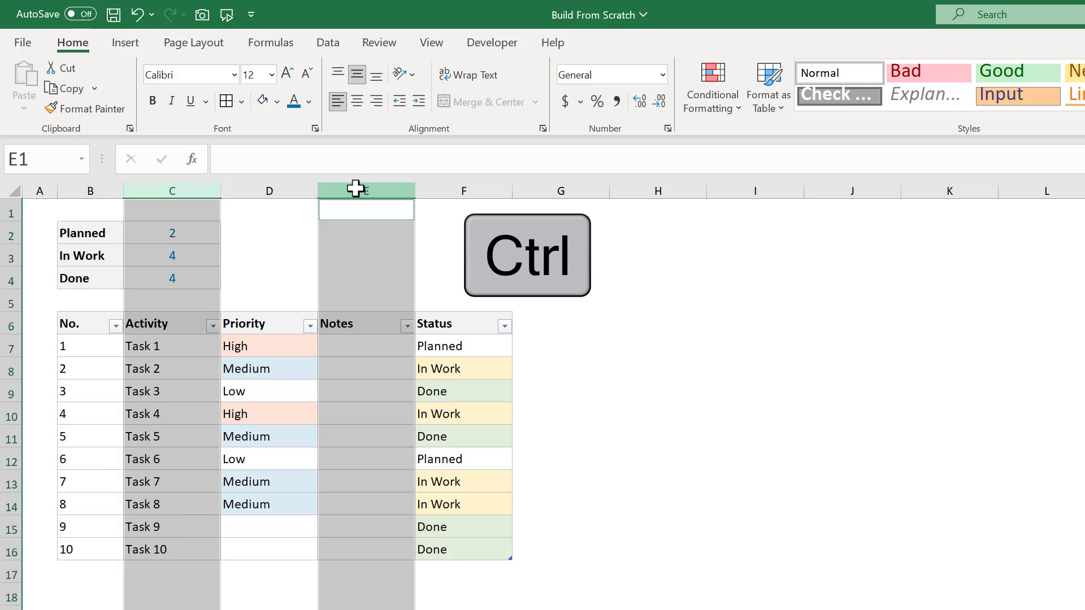
pyautogui.rightClick(356, 191)
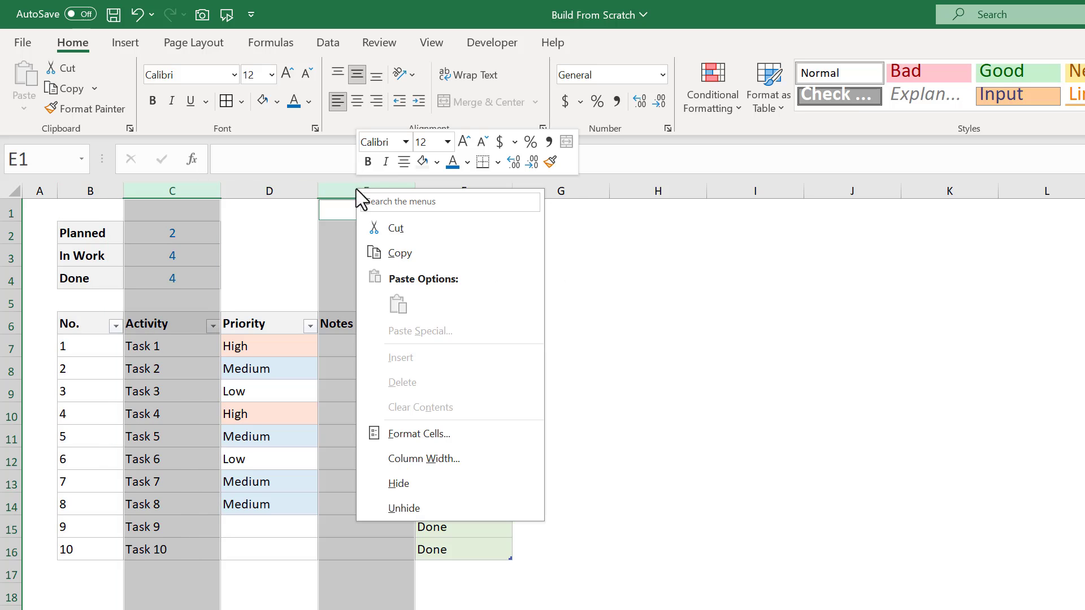
pyautogui.click(449, 459)
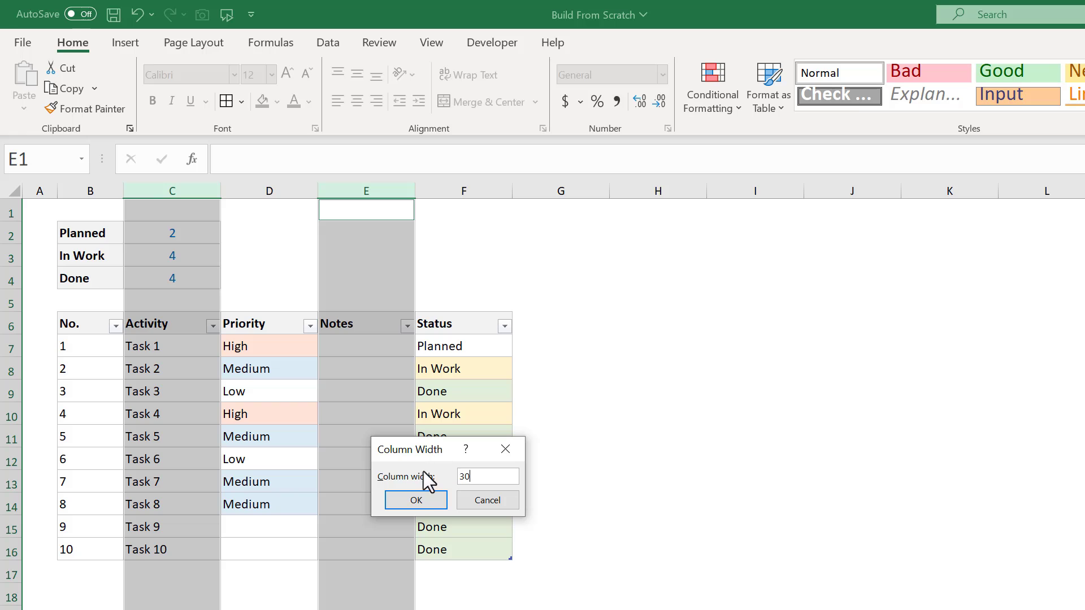
pyautogui.click(430, 503)
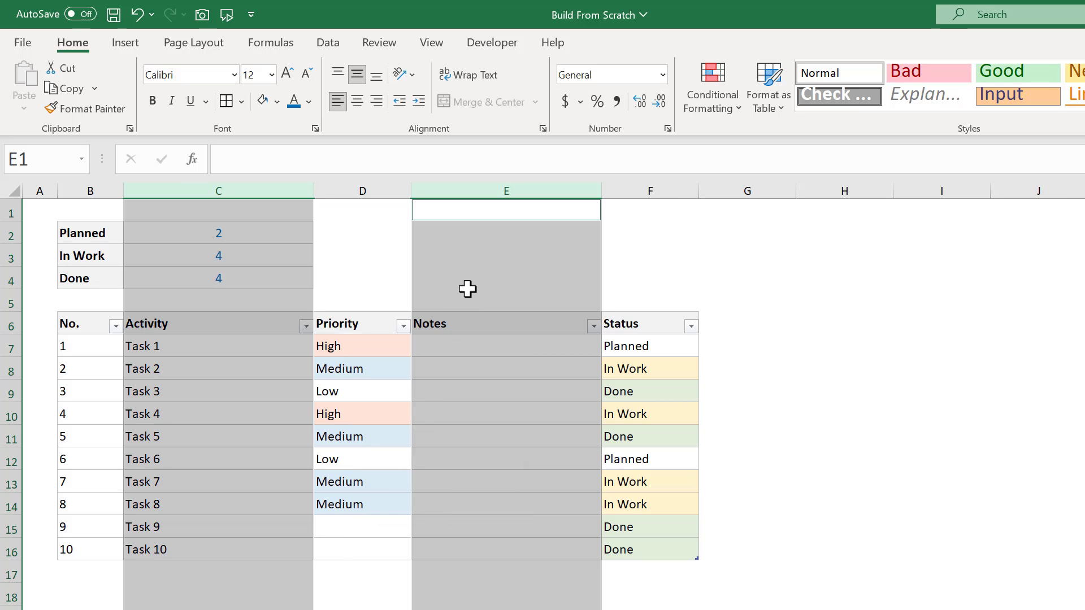
pyautogui.click(472, 254)
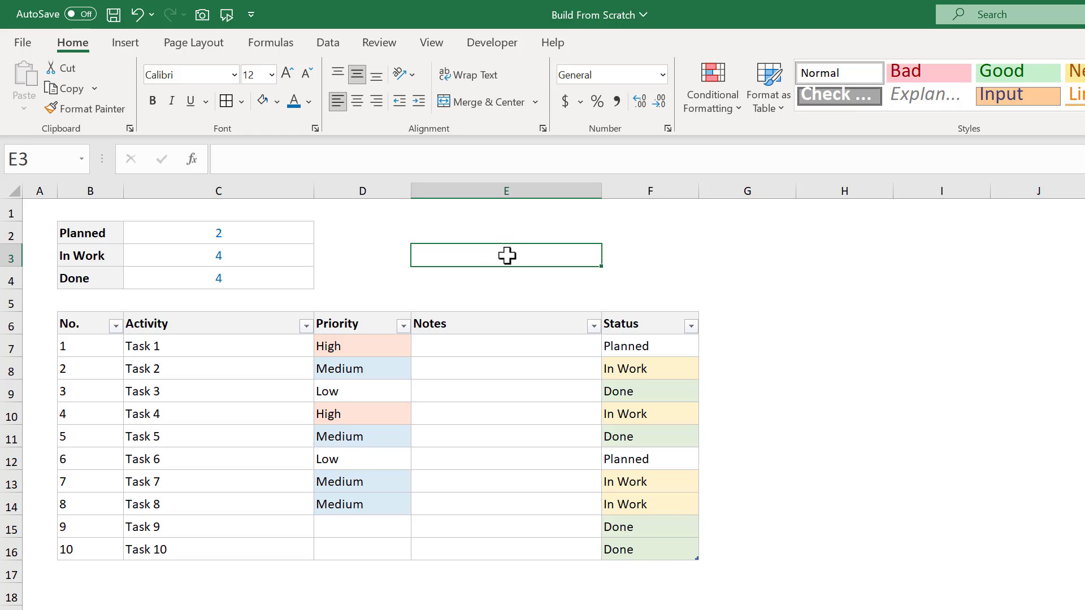
# Step: Insert a 100% stacked bar chart of the status counts and move it over columns E–H
pyautogui.click(115, 233)
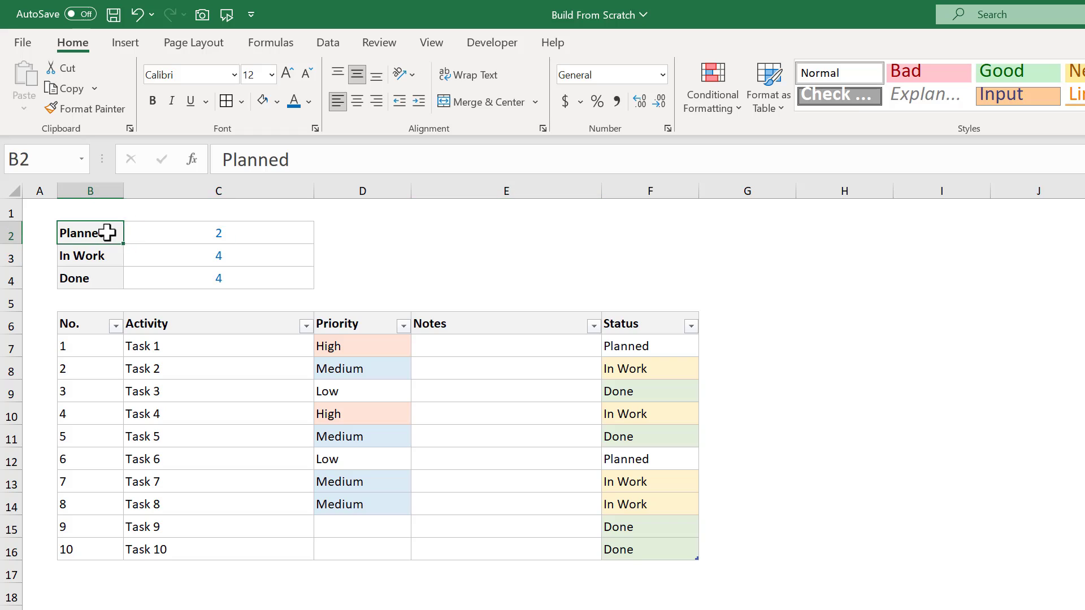
pyautogui.moveTo(117, 233); pyautogui.dragTo(175, 278)
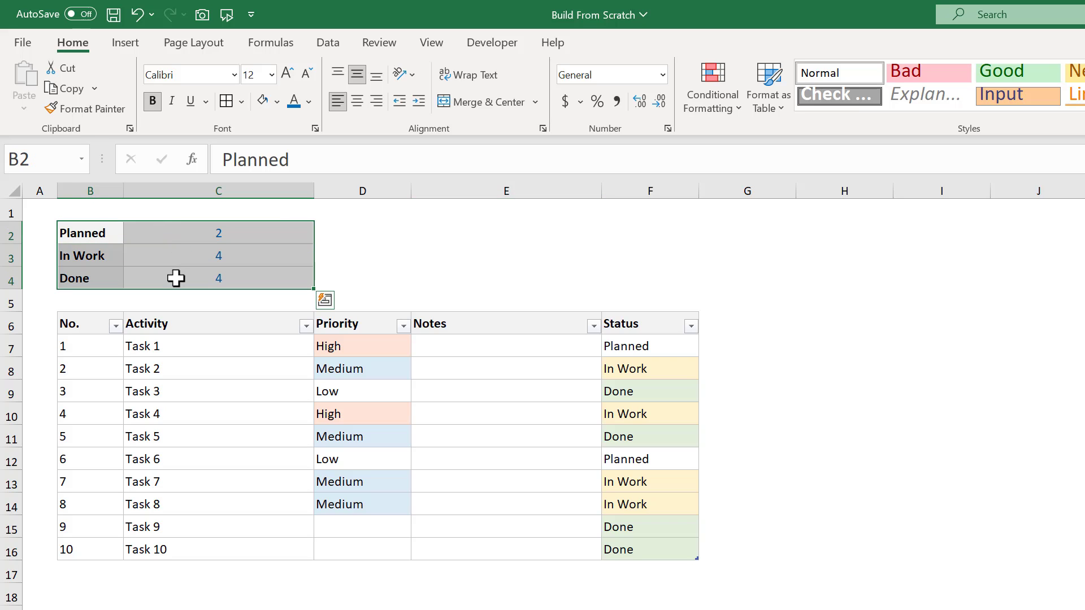
pyautogui.click(125, 42)
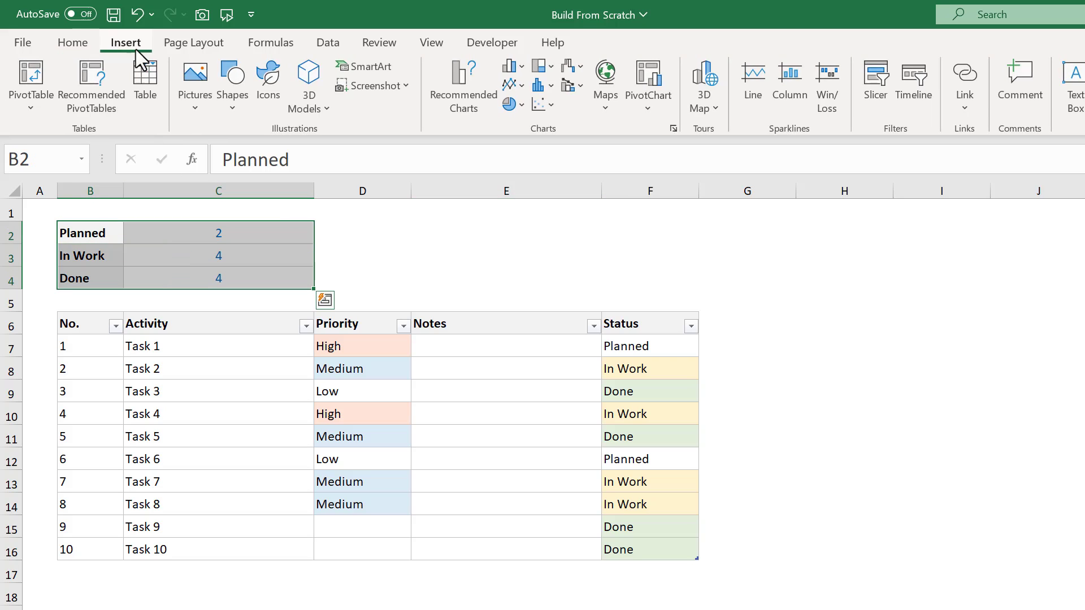
pyautogui.click(515, 72)
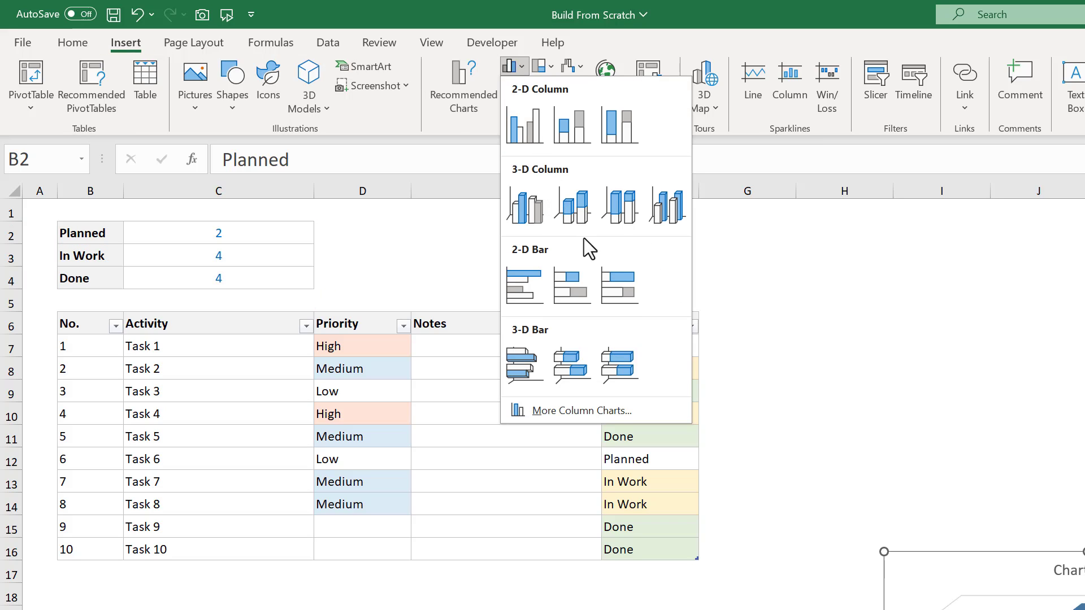
pyautogui.click(614, 300)
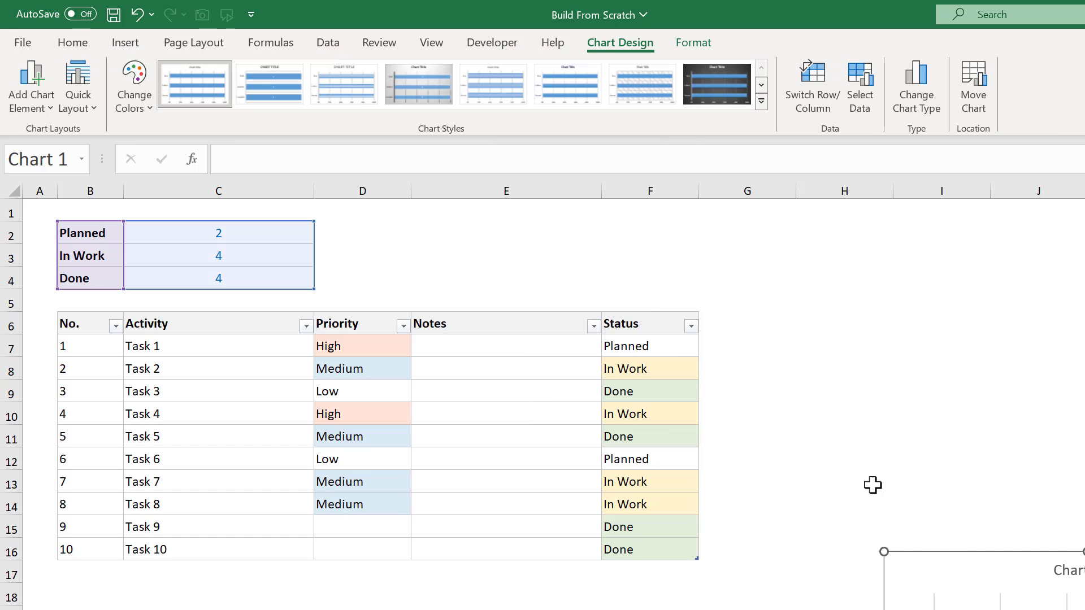
pyautogui.moveTo(947, 560); pyautogui.dragTo(548, 252)
pyautogui.rightClick(549, 261)
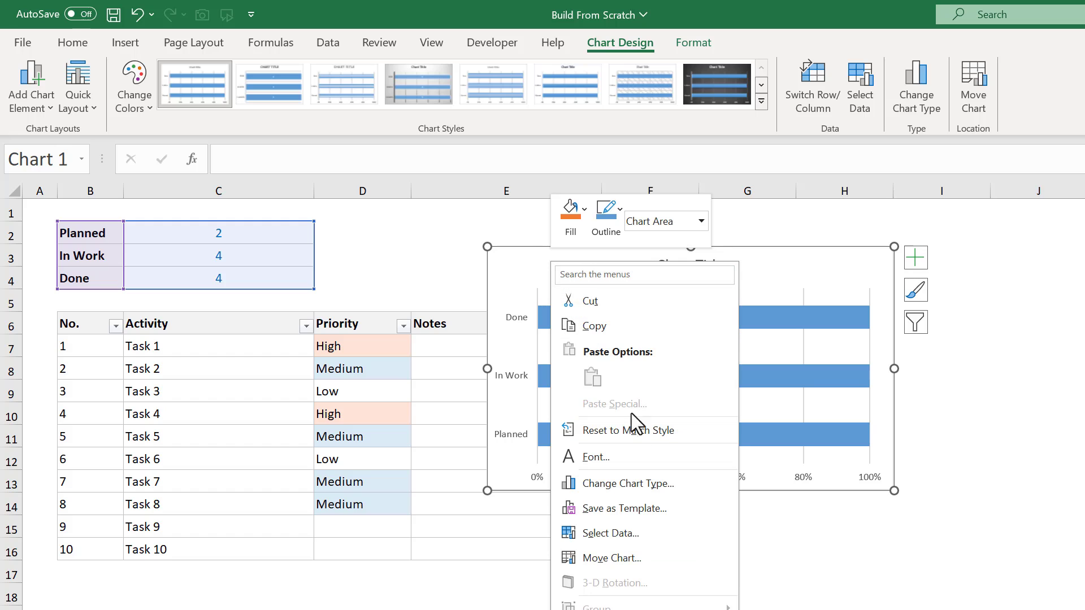
# Step: Switch row/column so each status is a series, reordered Done, In Work, Planned
pyautogui.click(675, 538)
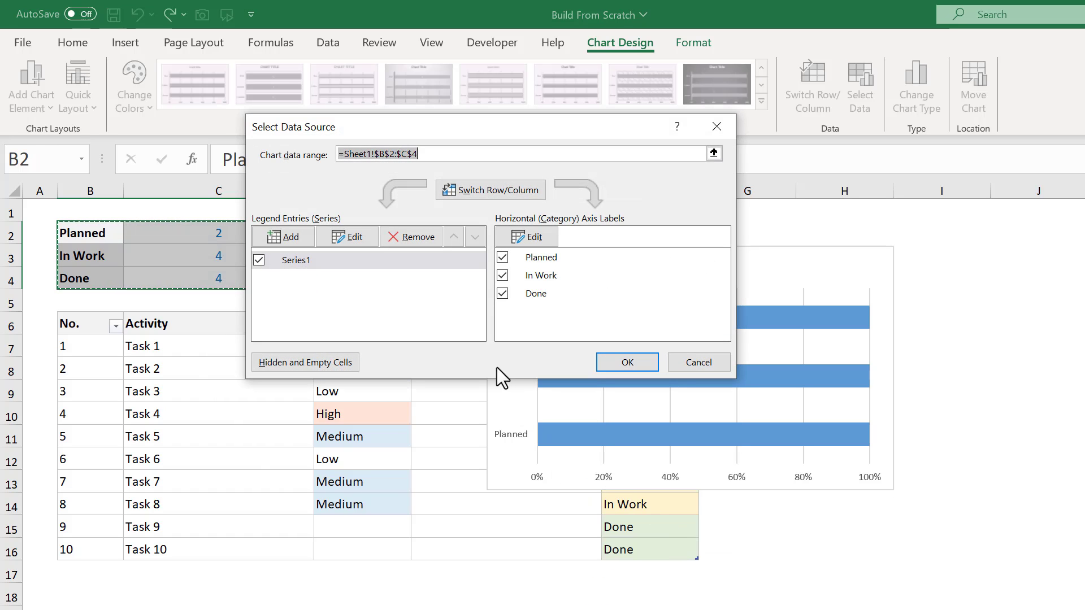
pyautogui.click(518, 196)
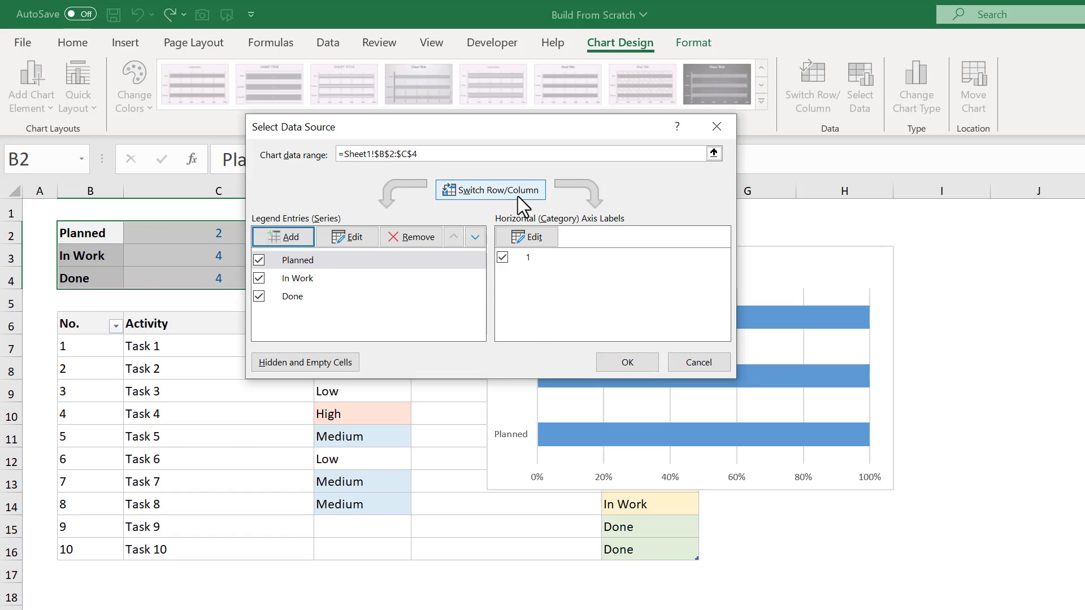
pyautogui.click(315, 261)
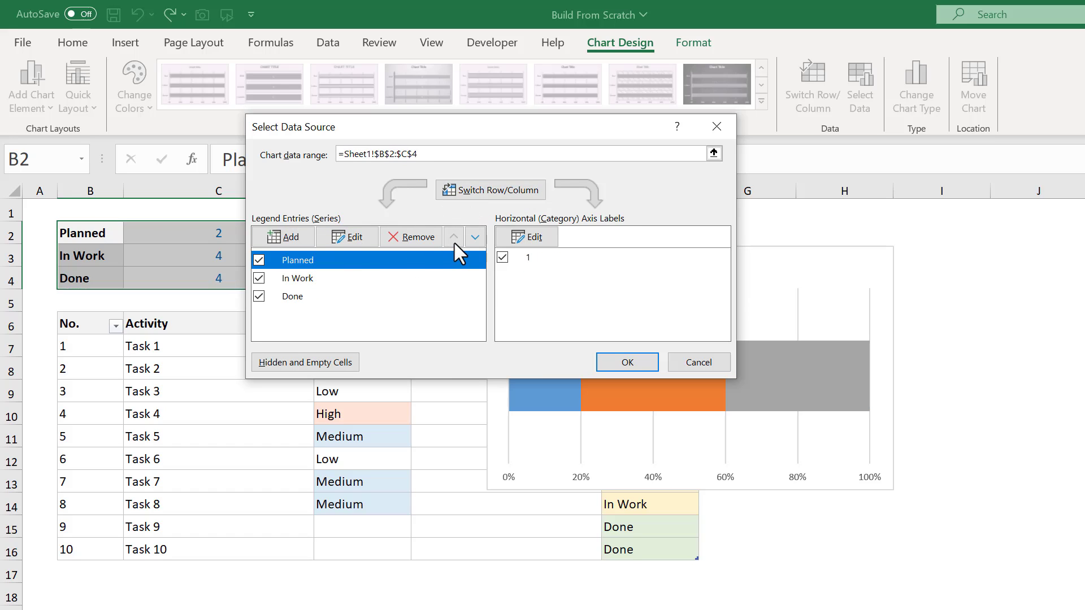
pyautogui.click(474, 238)
pyautogui.click(475, 236)
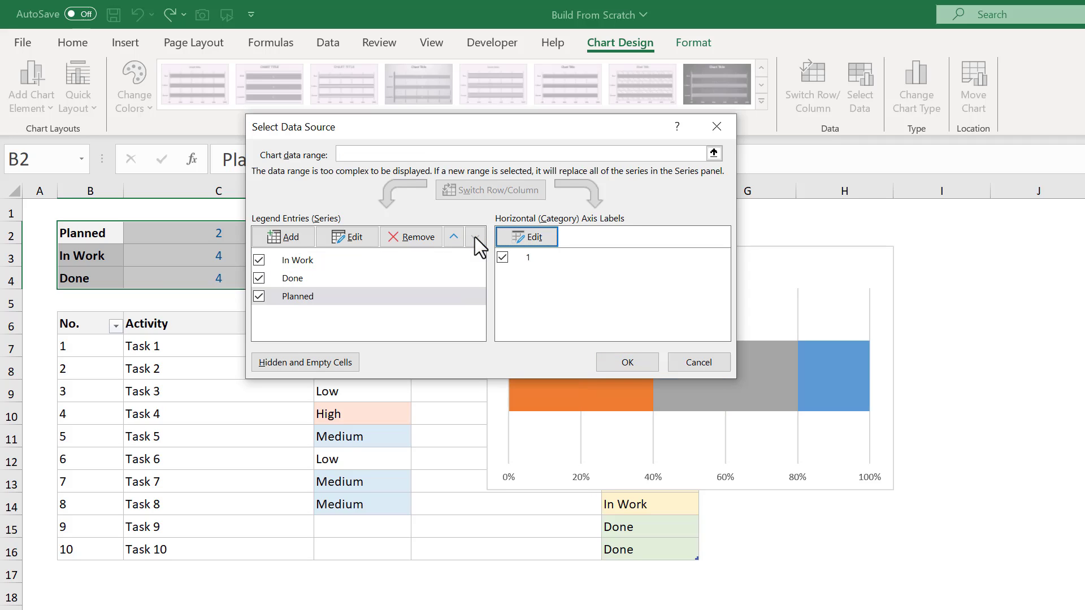
pyautogui.click(418, 279)
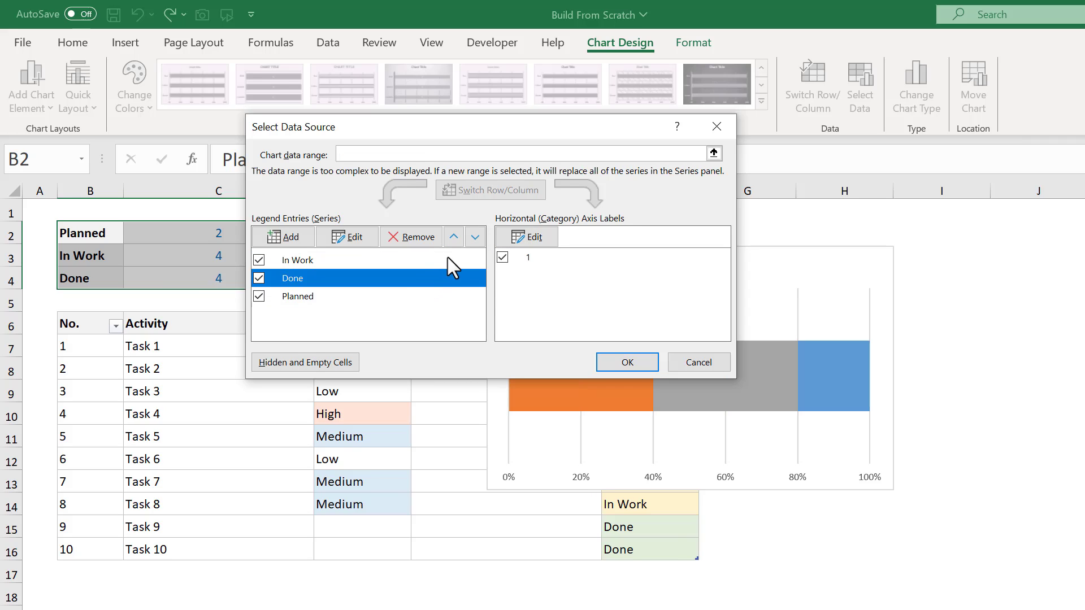
pyautogui.click(456, 241)
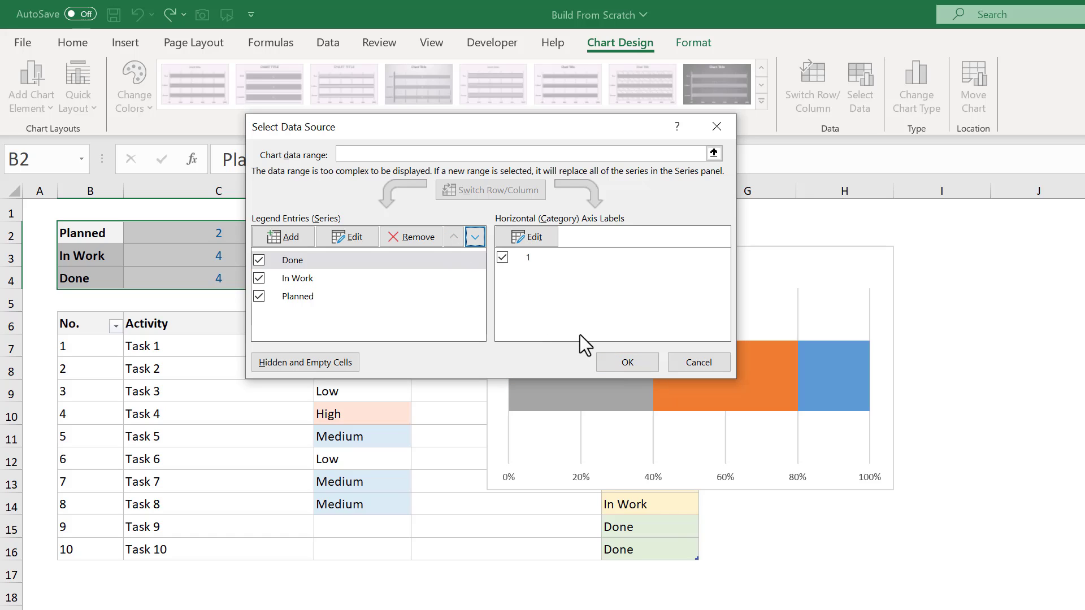
pyautogui.click(618, 362)
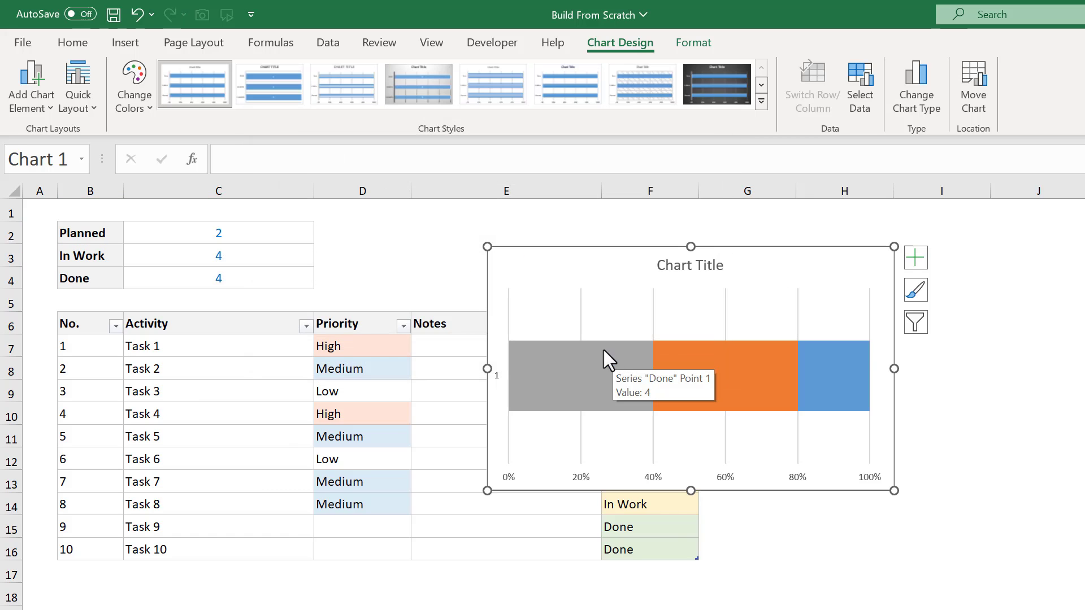
pyautogui.rightClick(571, 366)
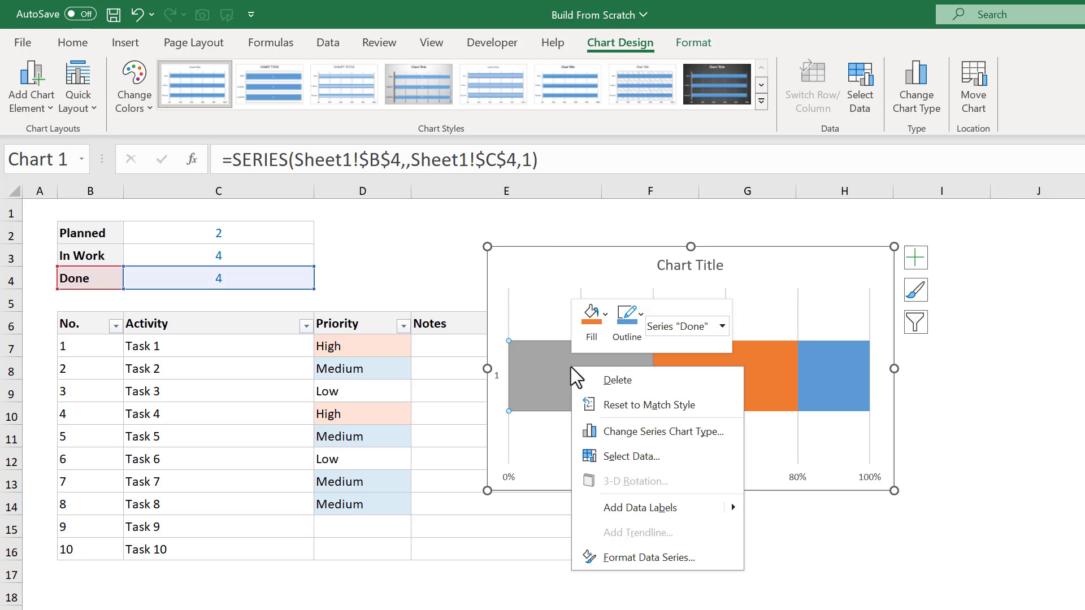
# Step: Set the Done series' gap width to 0%
pyautogui.click(641, 554)
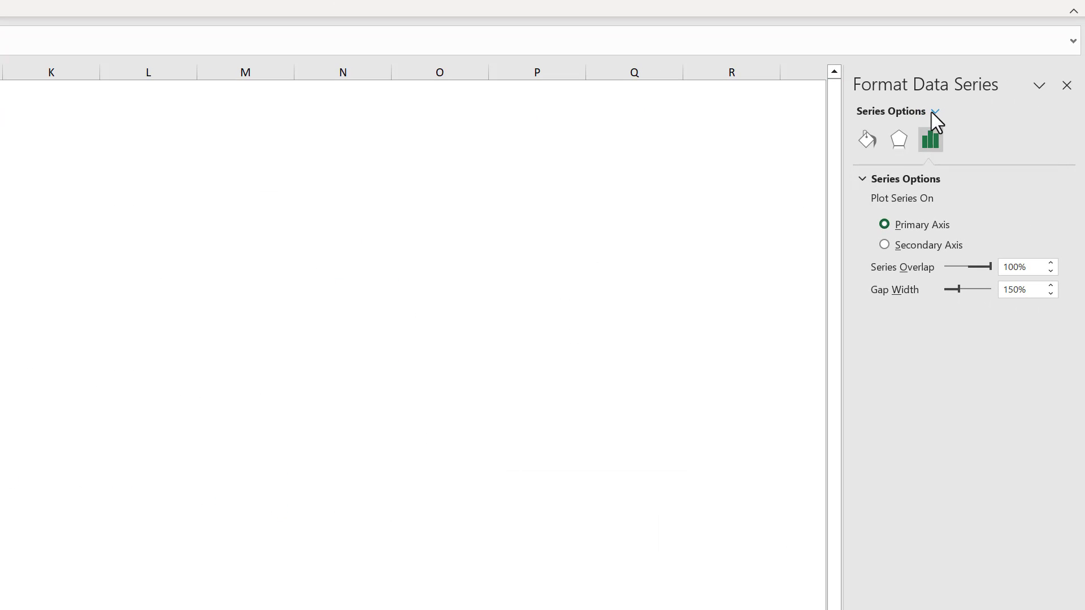
pyautogui.click(935, 112)
pyautogui.click(957, 258)
pyautogui.write('0')
# Step: Give the Done series a solid green fill
pyautogui.click(872, 141)
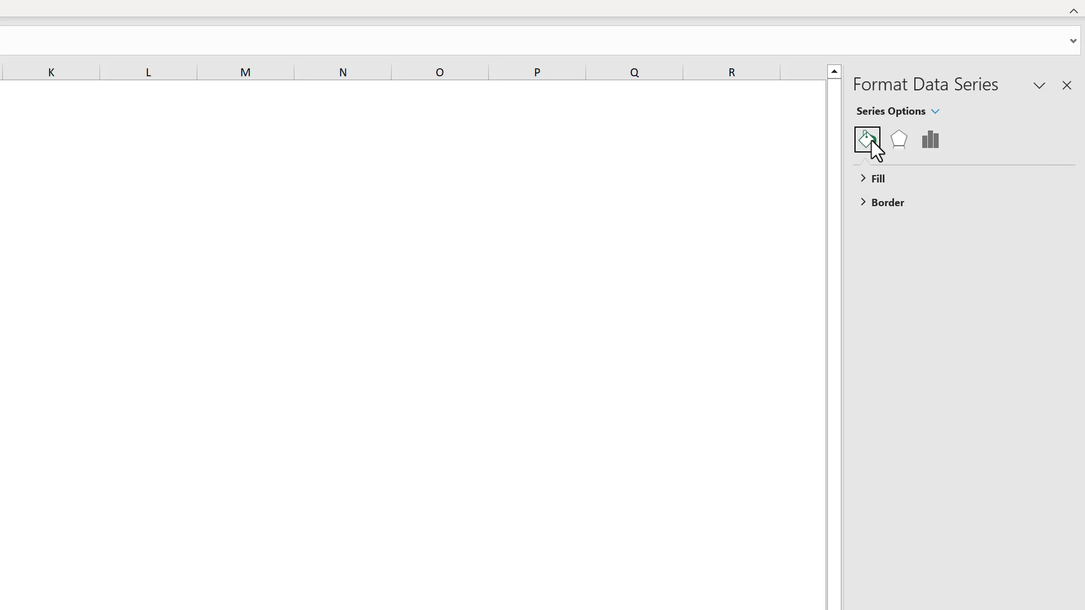
pyautogui.click(868, 179)
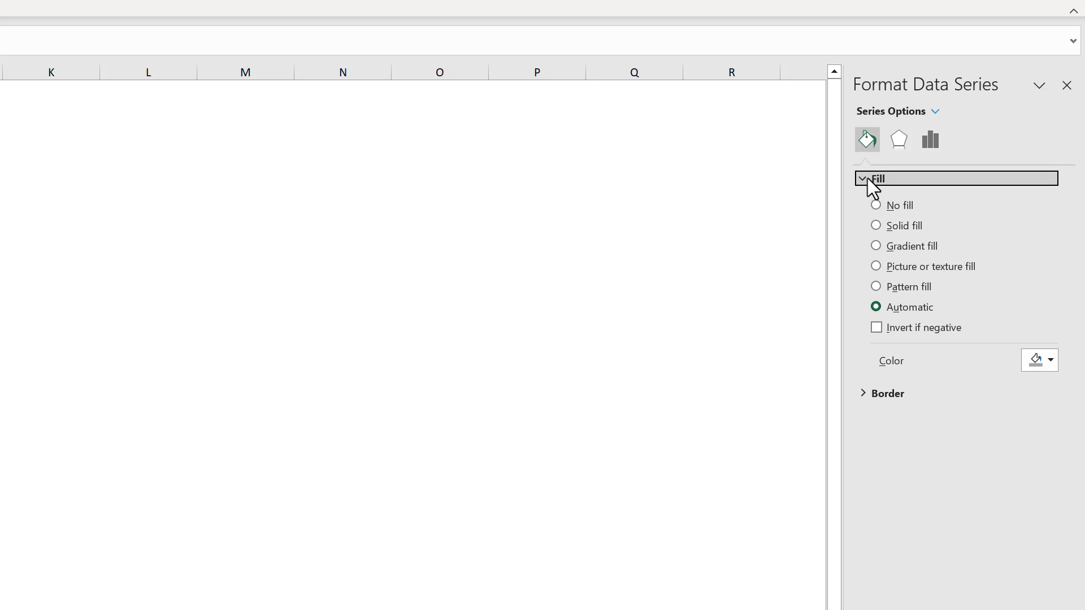
pyautogui.click(875, 225)
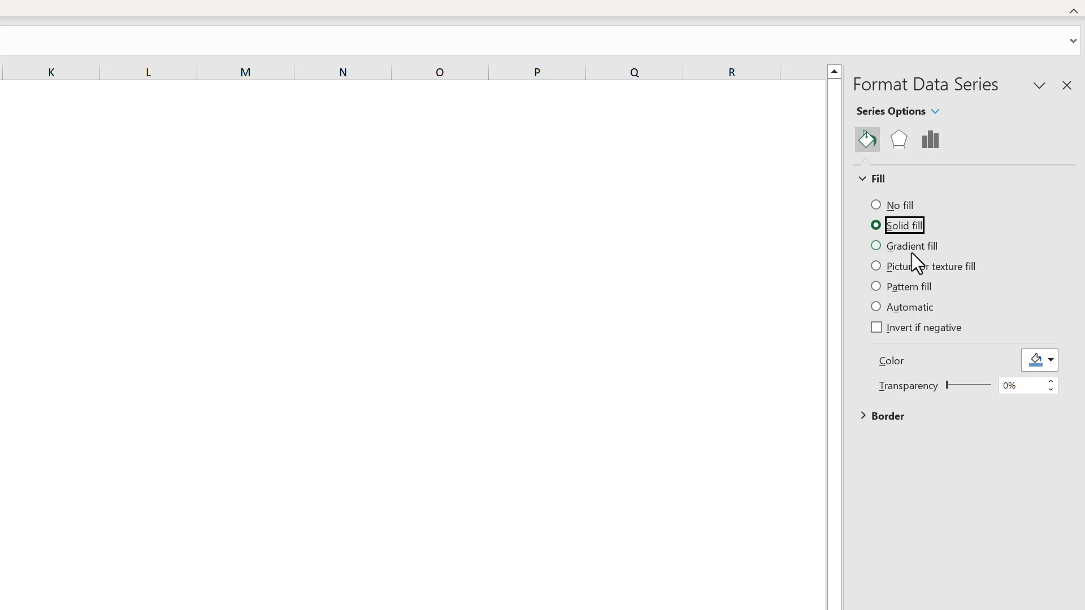
pyautogui.click(1049, 364)
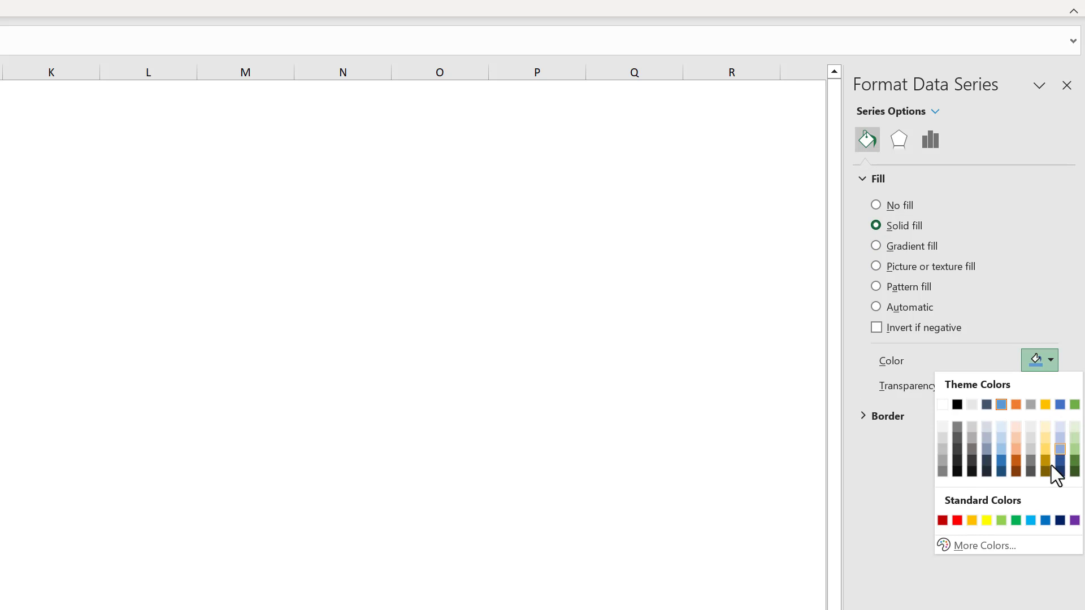
pyautogui.click(1017, 520)
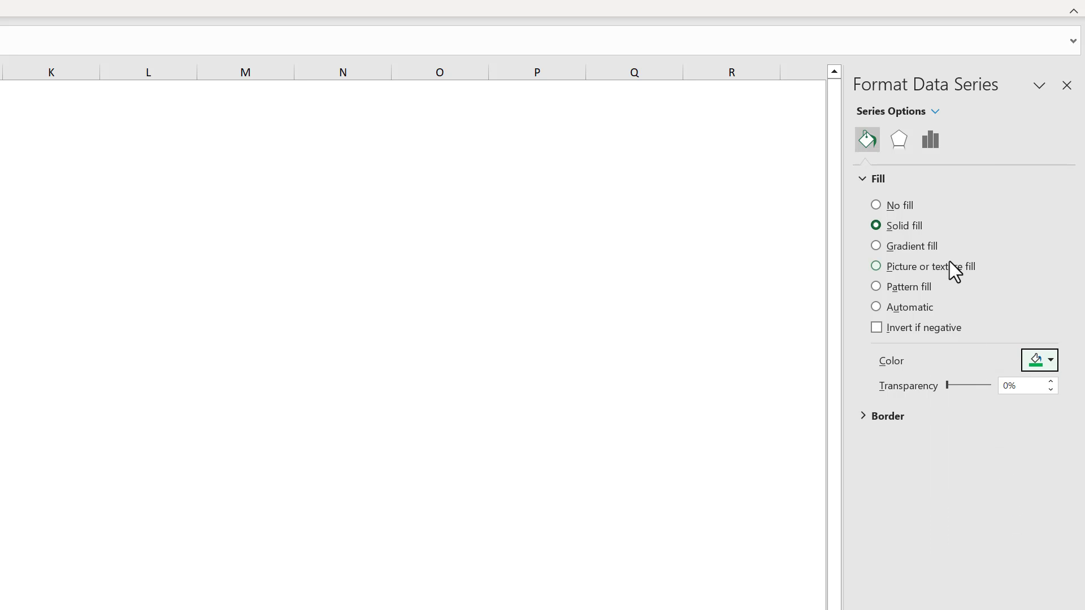
# Step: Give the In Work series a solid light gold fill
pyautogui.click(932, 112)
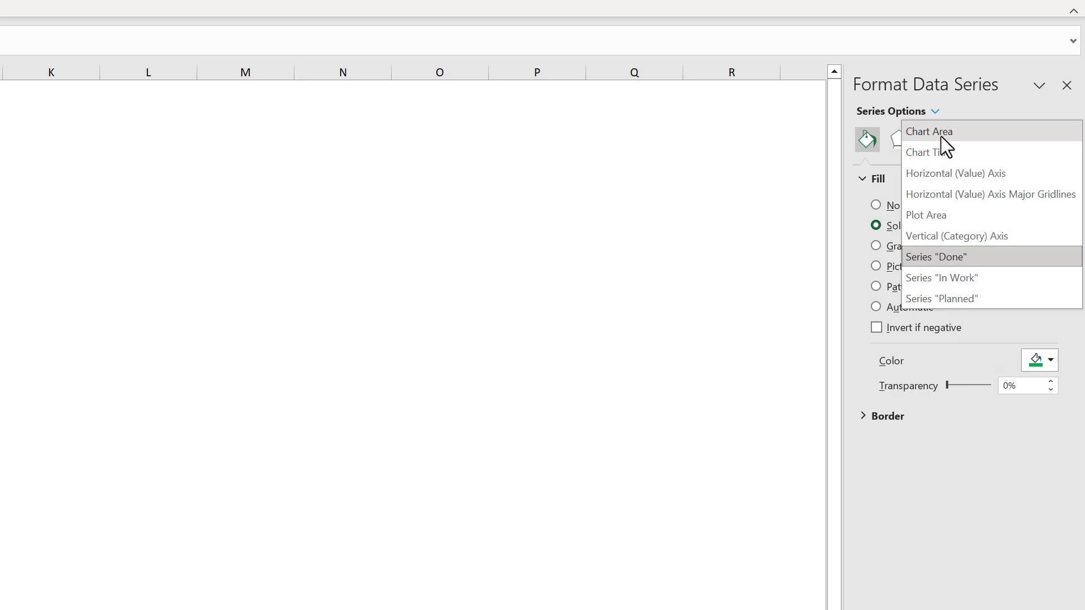
pyautogui.click(969, 279)
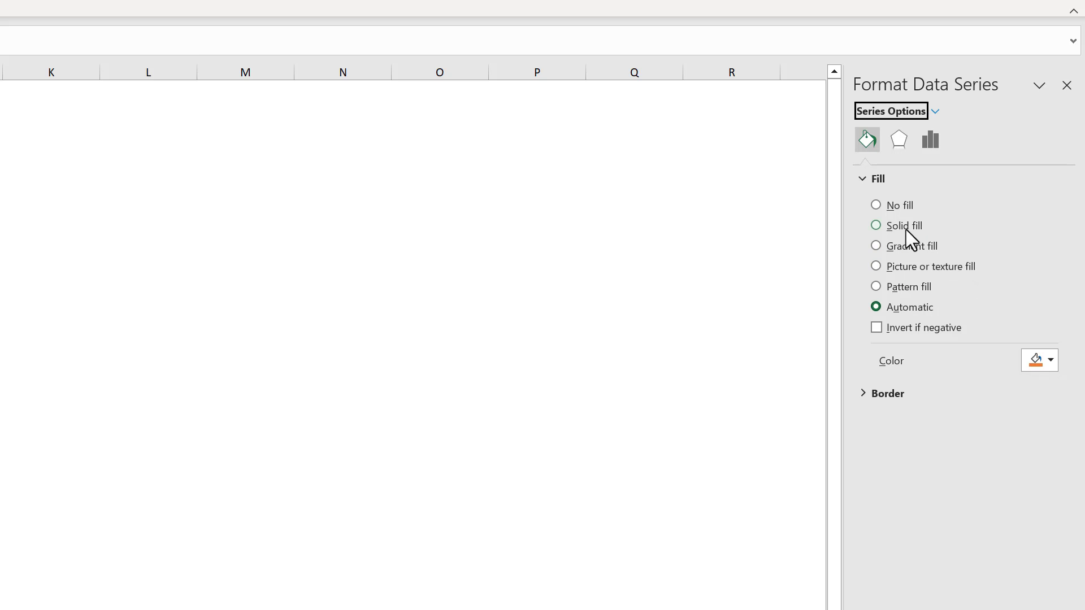
pyautogui.click(875, 225)
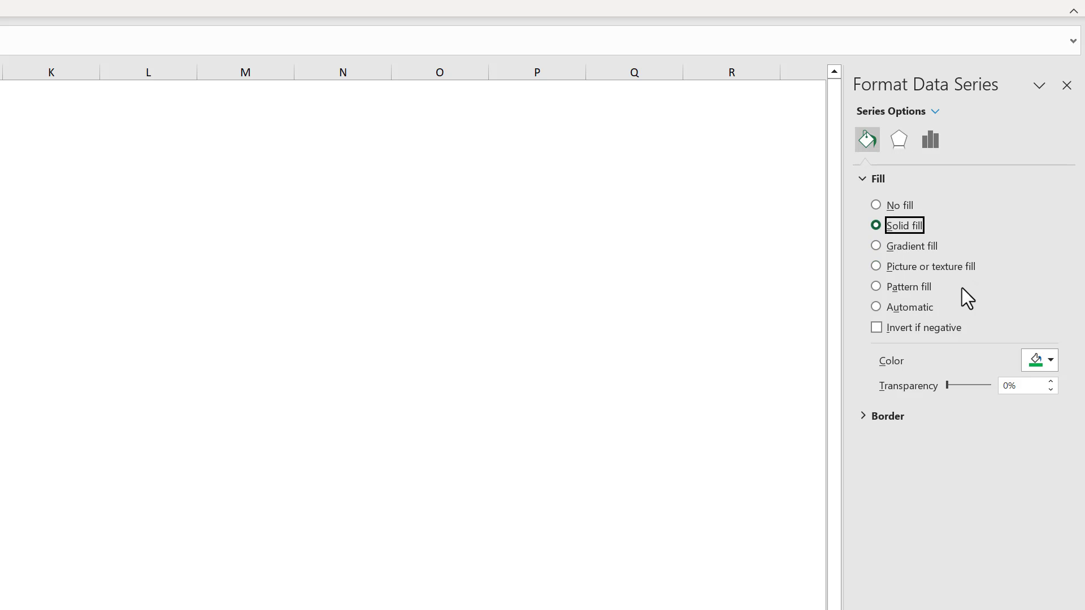
pyautogui.click(1047, 360)
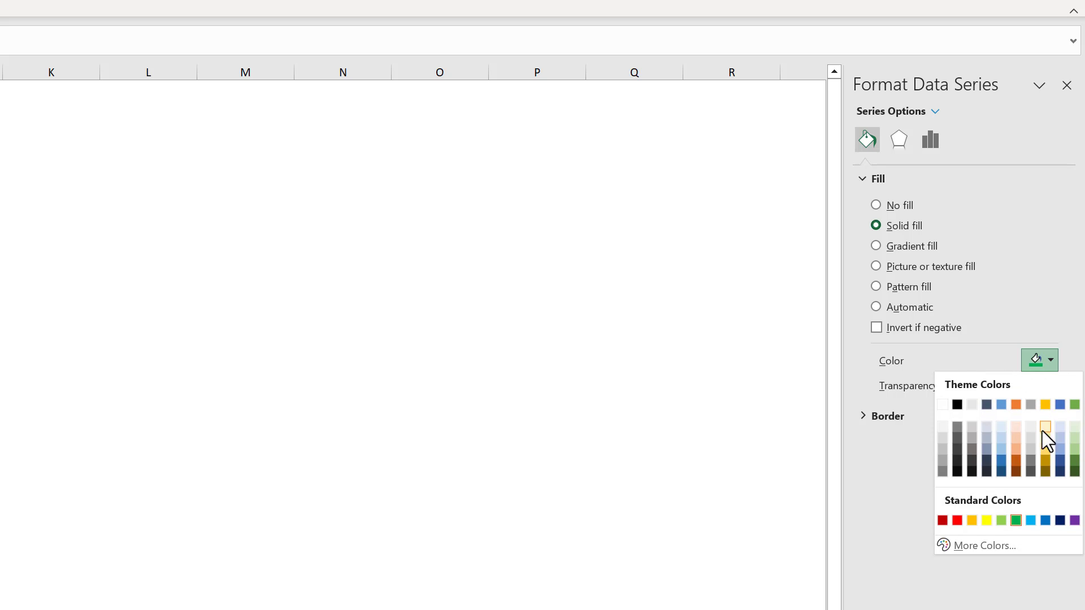
pyautogui.click(1047, 452)
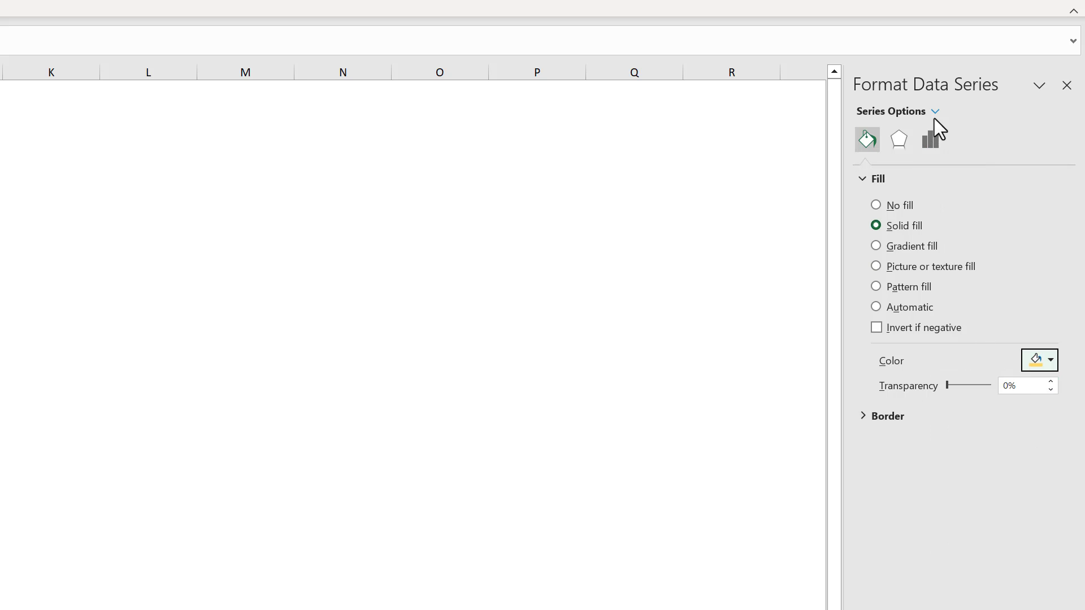
# Step: Give the Planned series a solid light grey fill
pyautogui.click(936, 112)
pyautogui.click(969, 299)
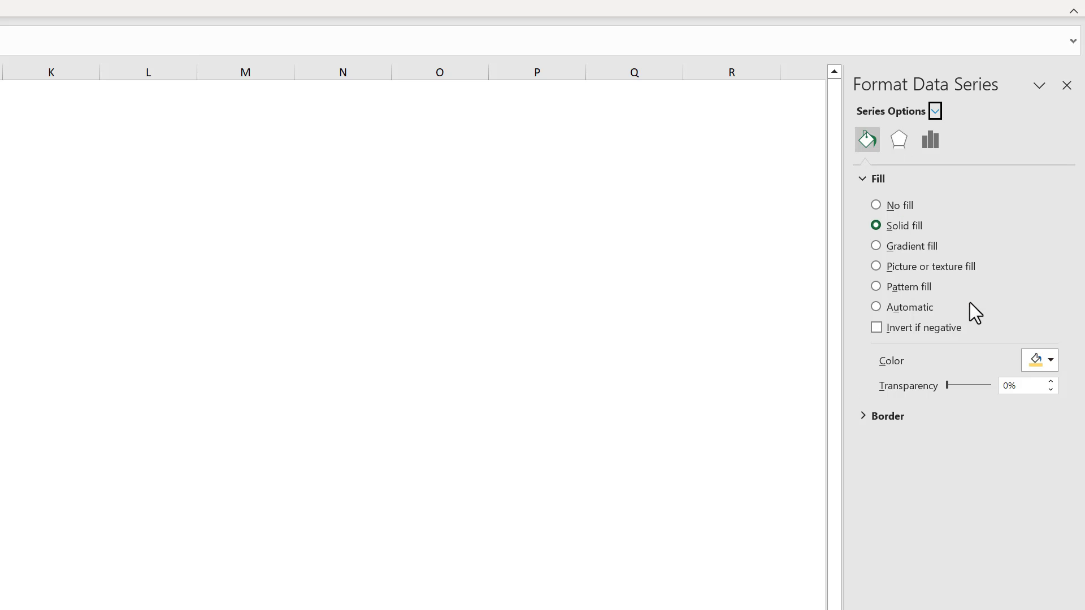
pyautogui.click(877, 227)
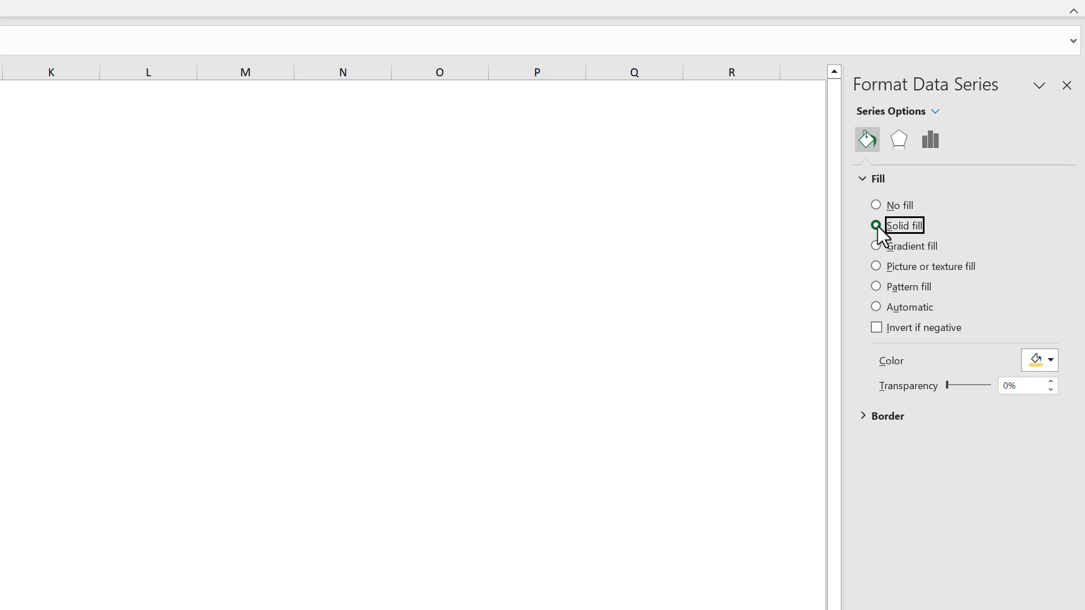
pyautogui.click(1041, 365)
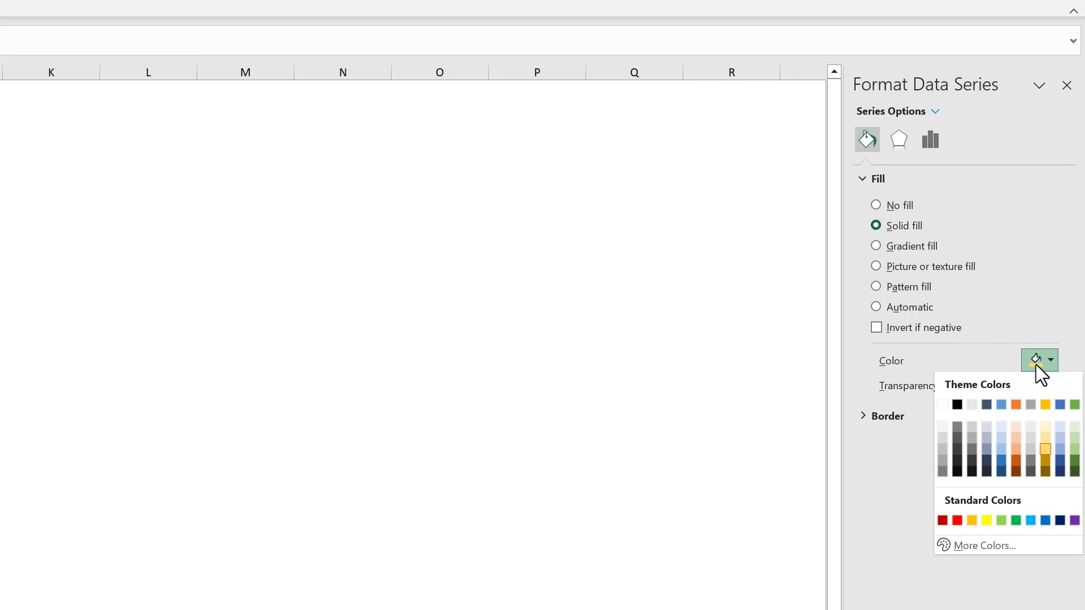
pyautogui.click(942, 450)
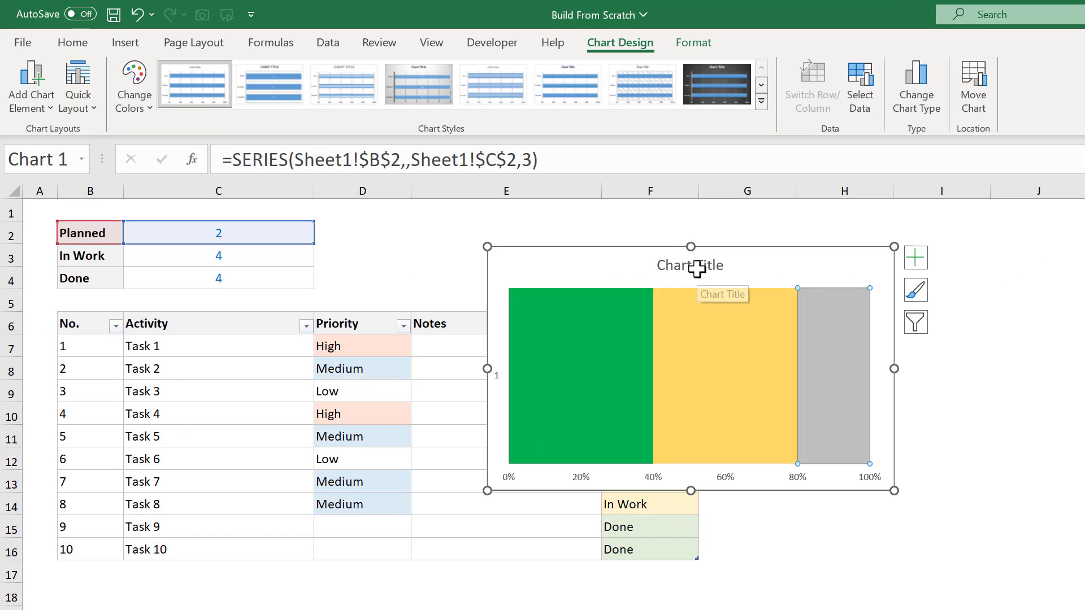
# Step: Delete the chart title, the vertical category axis and the horizontal percentage axis
pyautogui.click(697, 269)
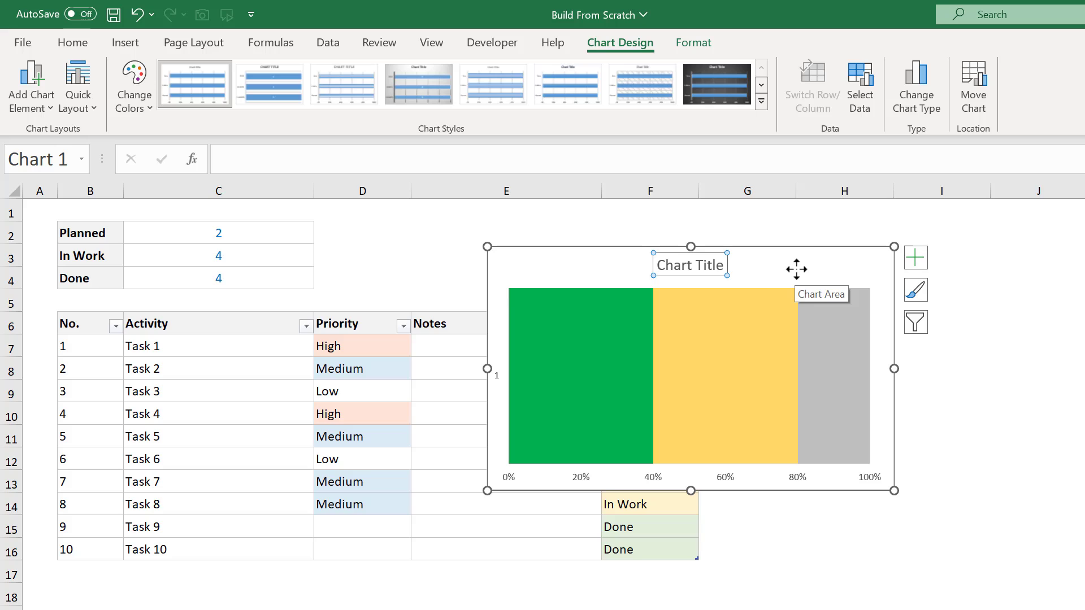
pyautogui.press('Delete')
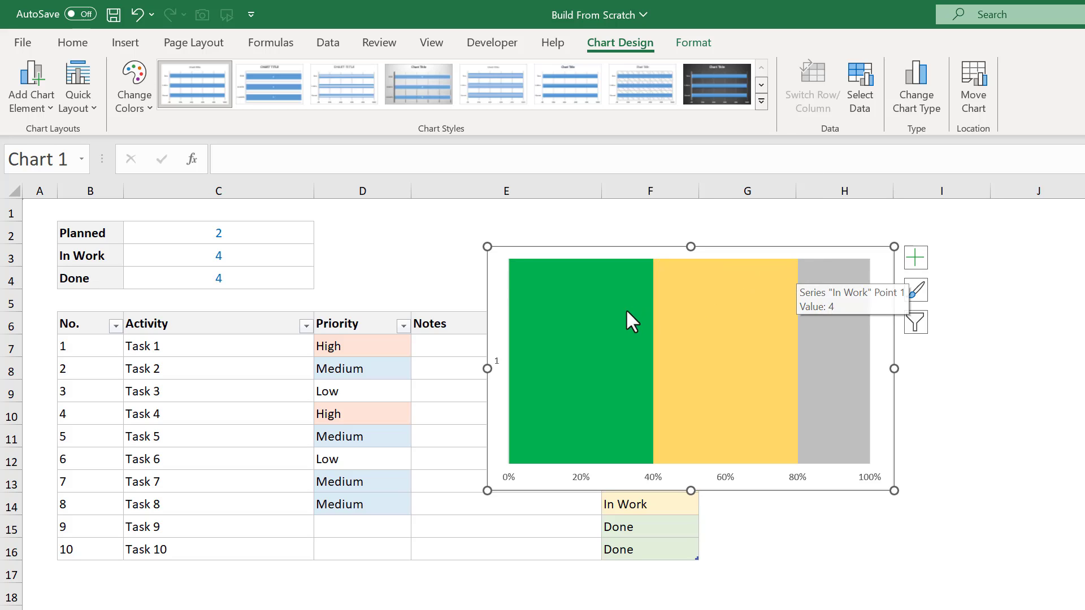
pyautogui.click(497, 362)
pyautogui.press('Delete')
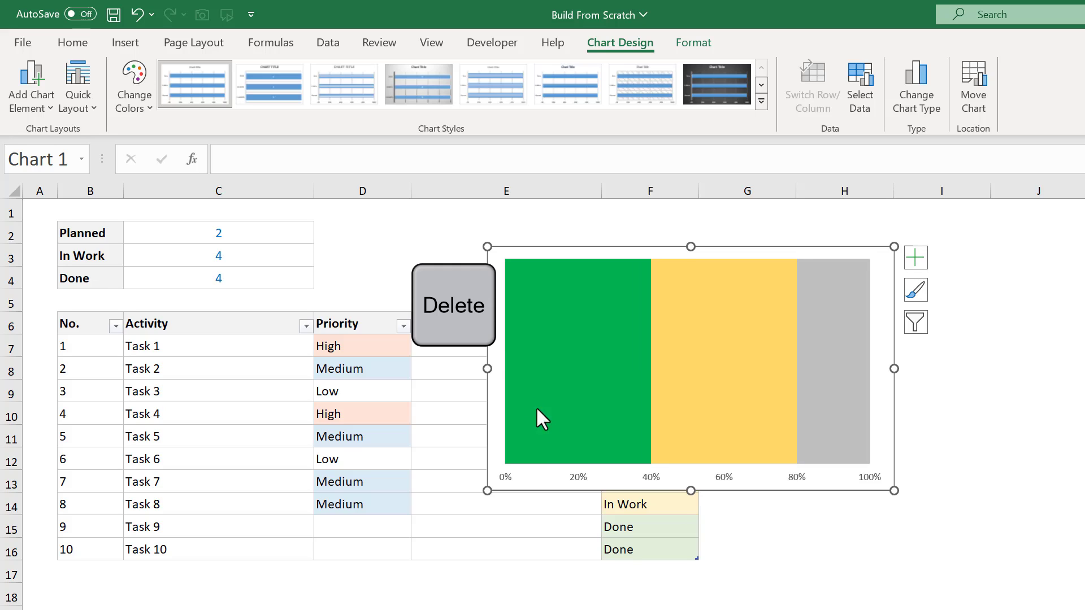
pyautogui.click(577, 475)
pyautogui.press('Delete')
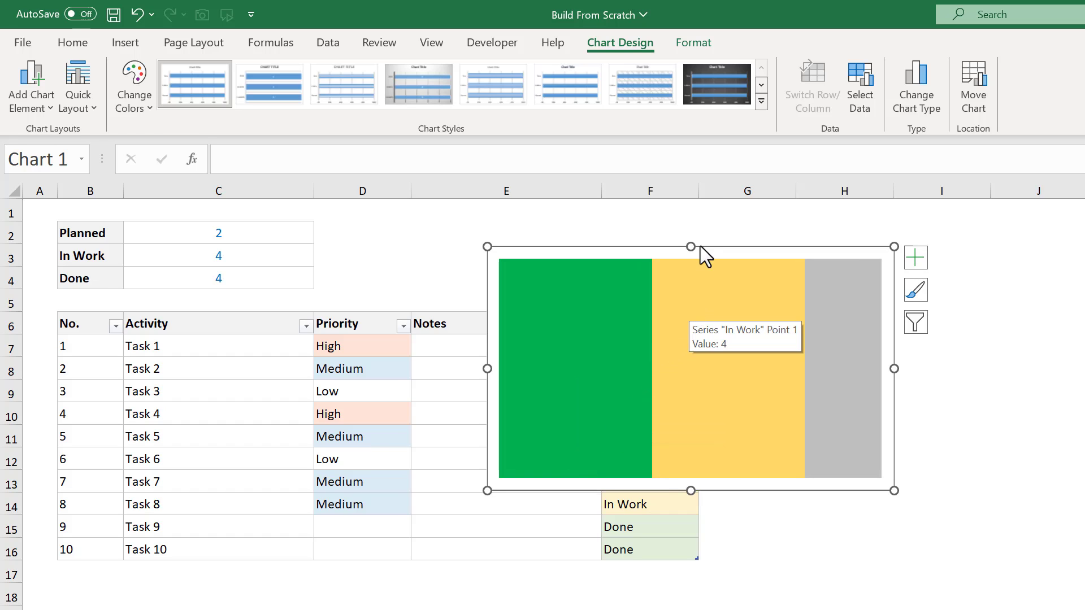
# Step: Enable Snap to Grid, then shrink the chart into a flat bar beside the counts in rows 2–4
pyautogui.click(700, 40)
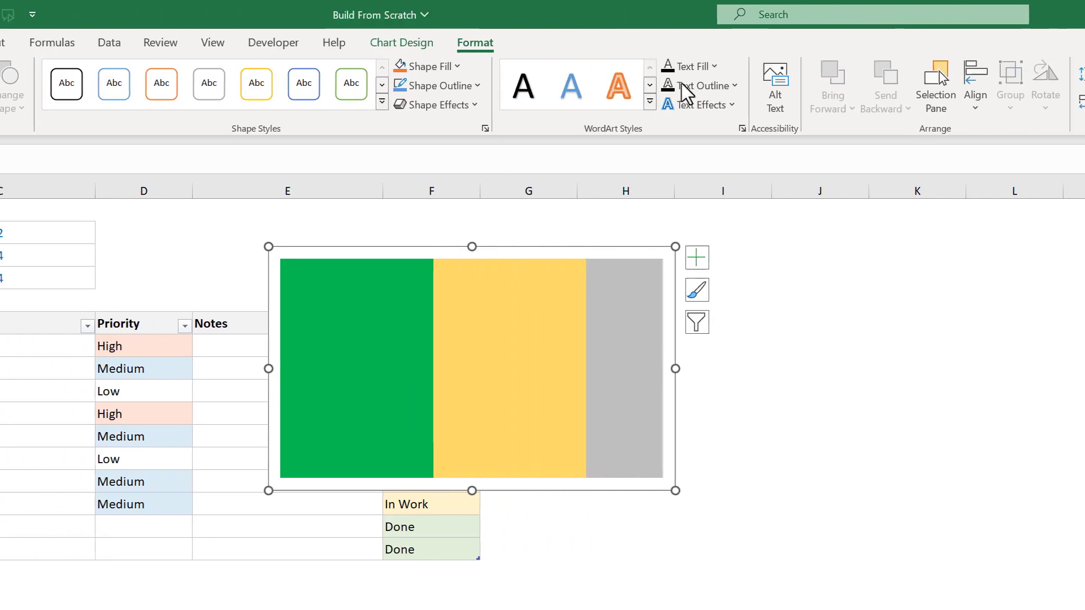
pyautogui.click(845, 107)
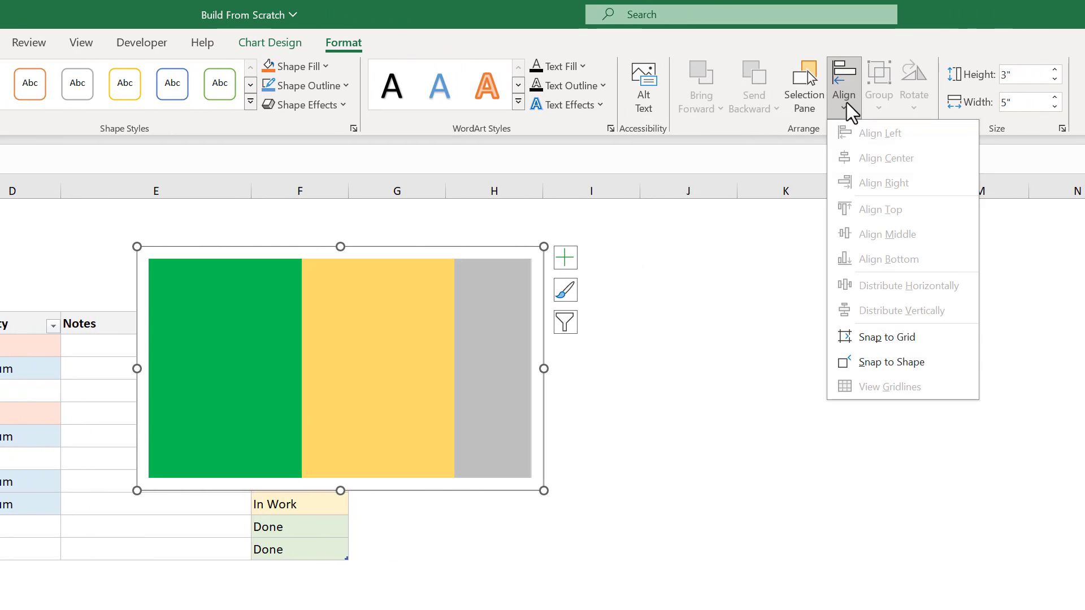
pyautogui.click(898, 337)
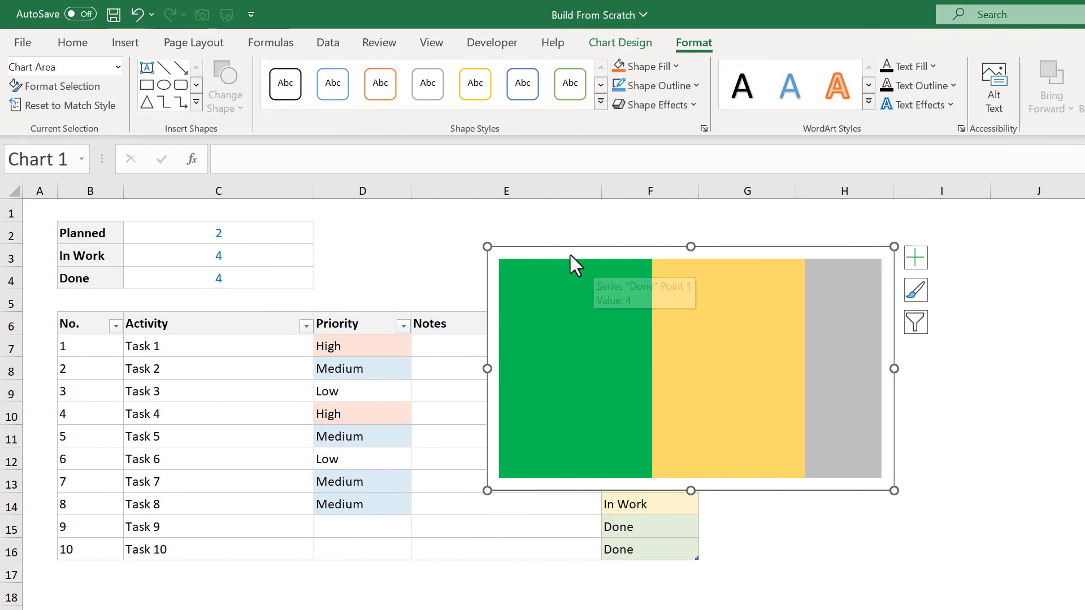
pyautogui.moveTo(247, 253); pyautogui.dragTo(170, 244)
pyautogui.moveTo(493, 244); pyautogui.dragTo(492, 229)
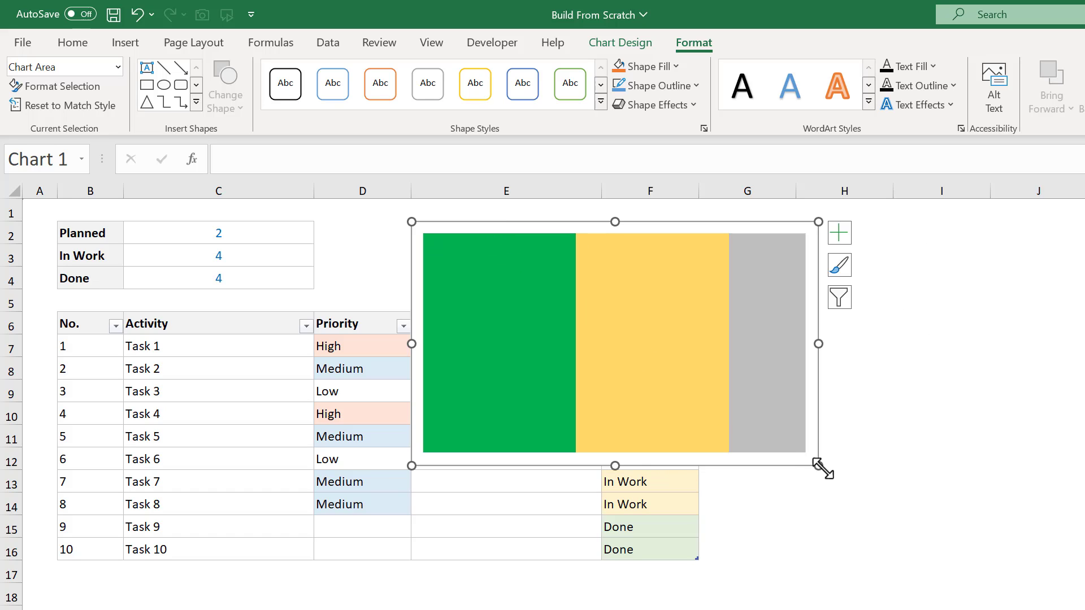
pyautogui.moveTo(821, 467); pyautogui.dragTo(667, 289)
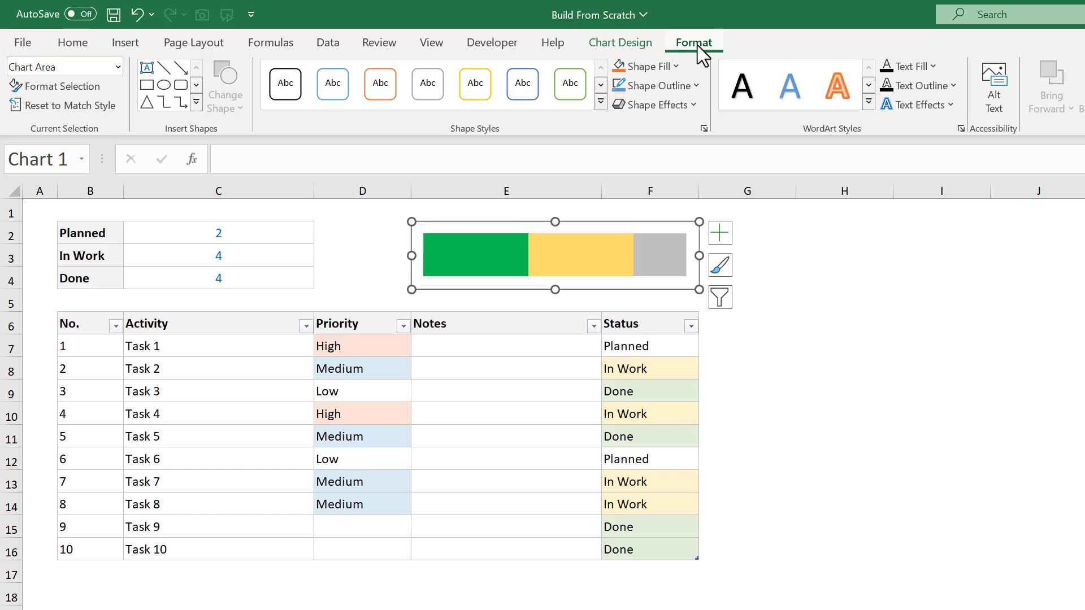
# Step: Fill the chart background light grey, outline it in grey, and deselect it
pyautogui.click(662, 66)
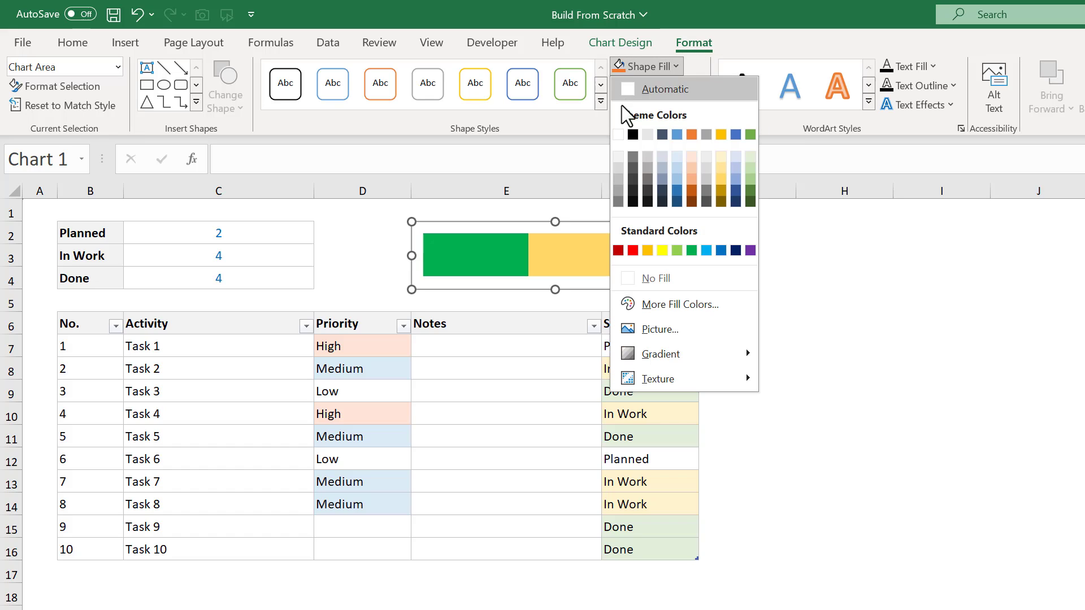
pyautogui.click(623, 157)
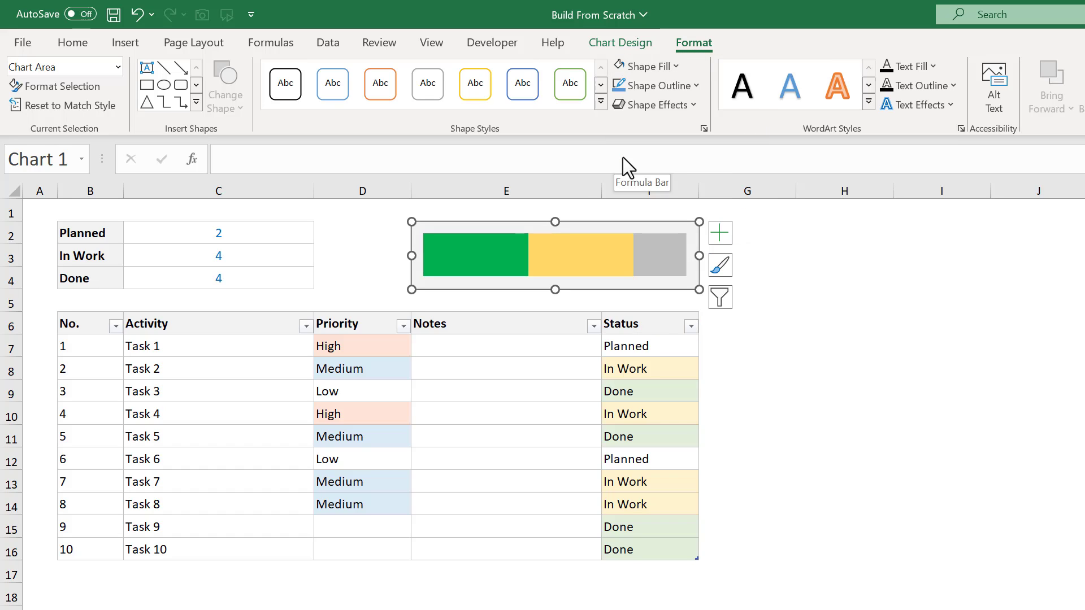
pyautogui.click(663, 83)
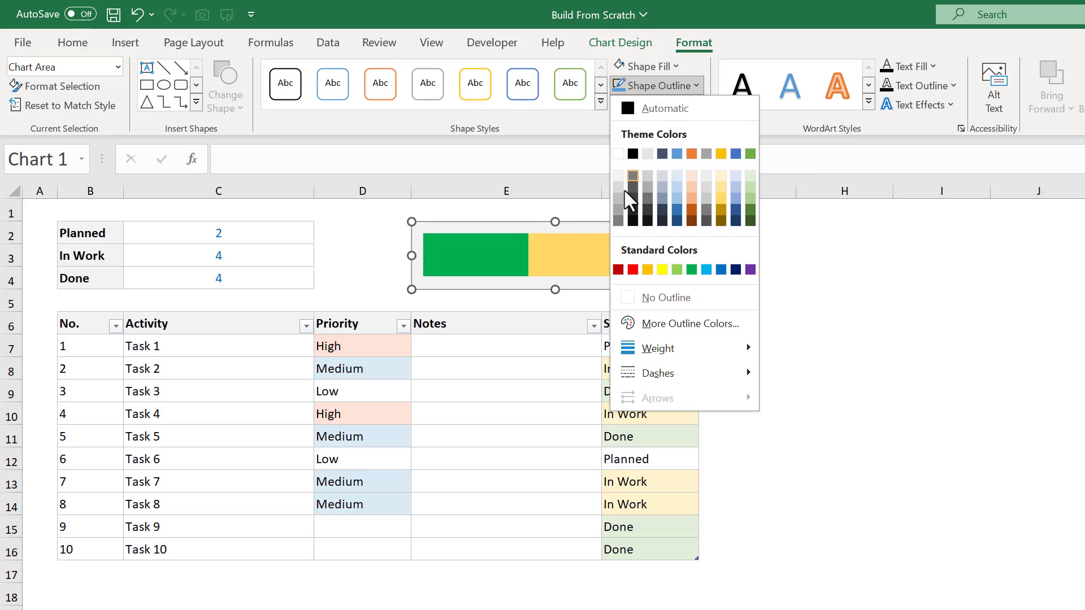
pyautogui.click(618, 198)
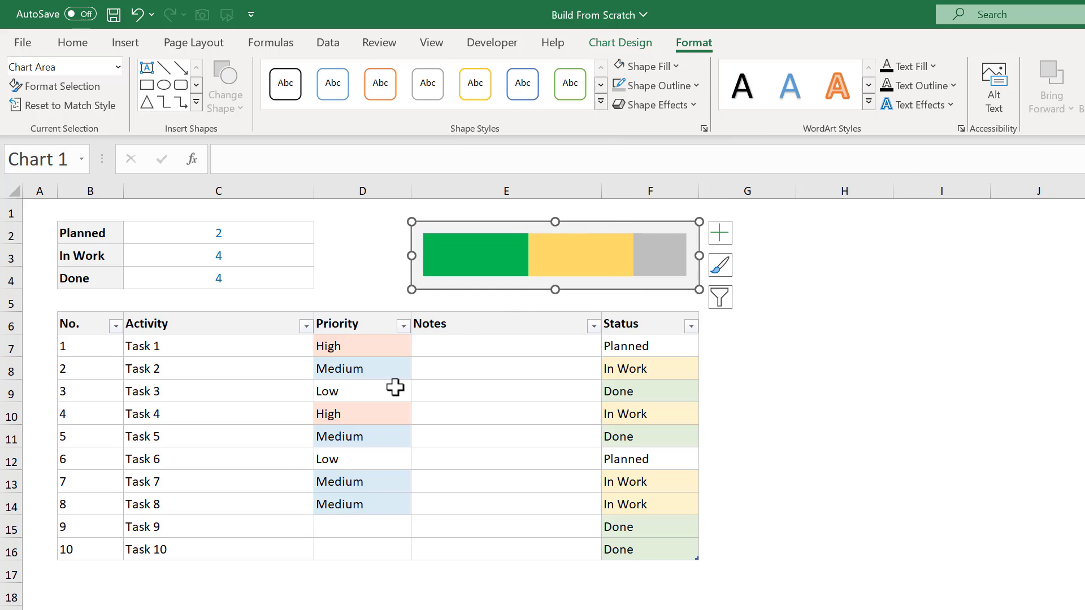
pyautogui.click(86, 592)
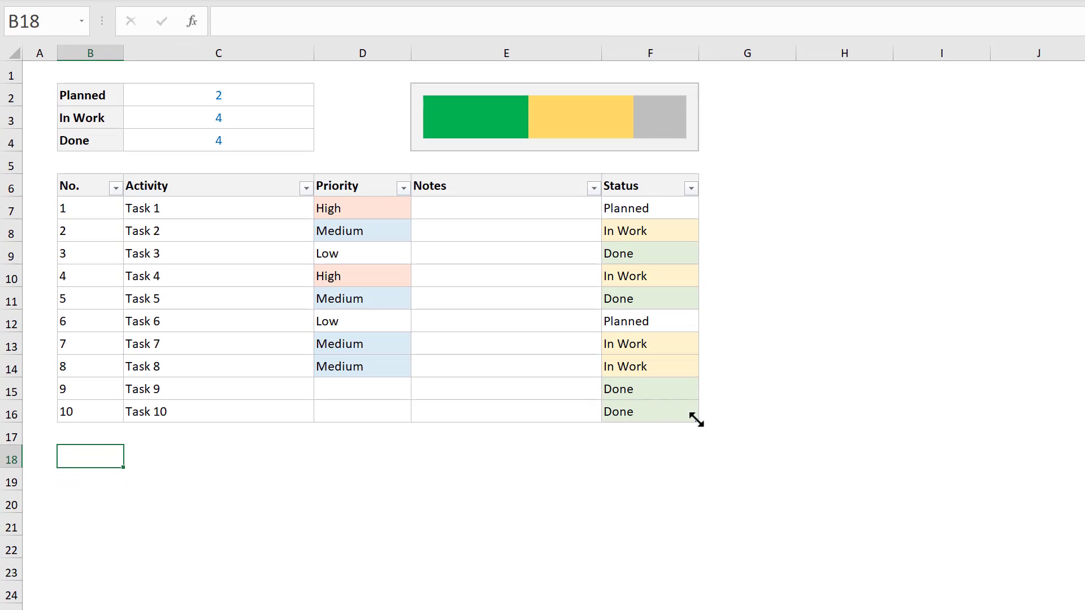
# Step: Drag the Activities table's resize handle down to row 22, adding six empty rows
pyautogui.moveTo(697, 420); pyautogui.dragTo(691, 563)
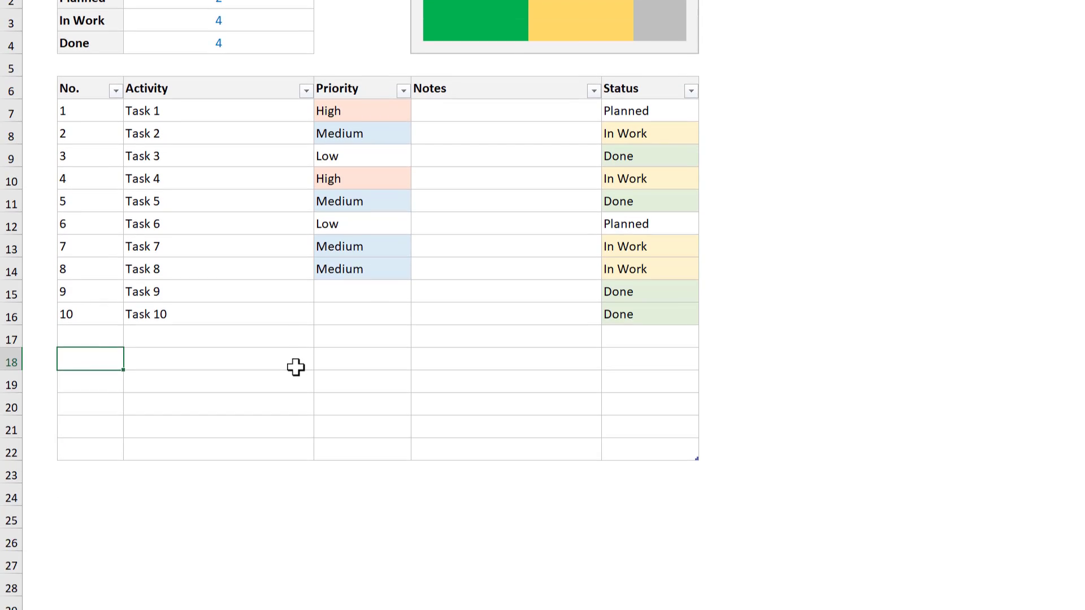
# Step: Duplicate Sheet1 to the end of the workbook as Sheet1 (2)
pyautogui.rightClick(107, 578)
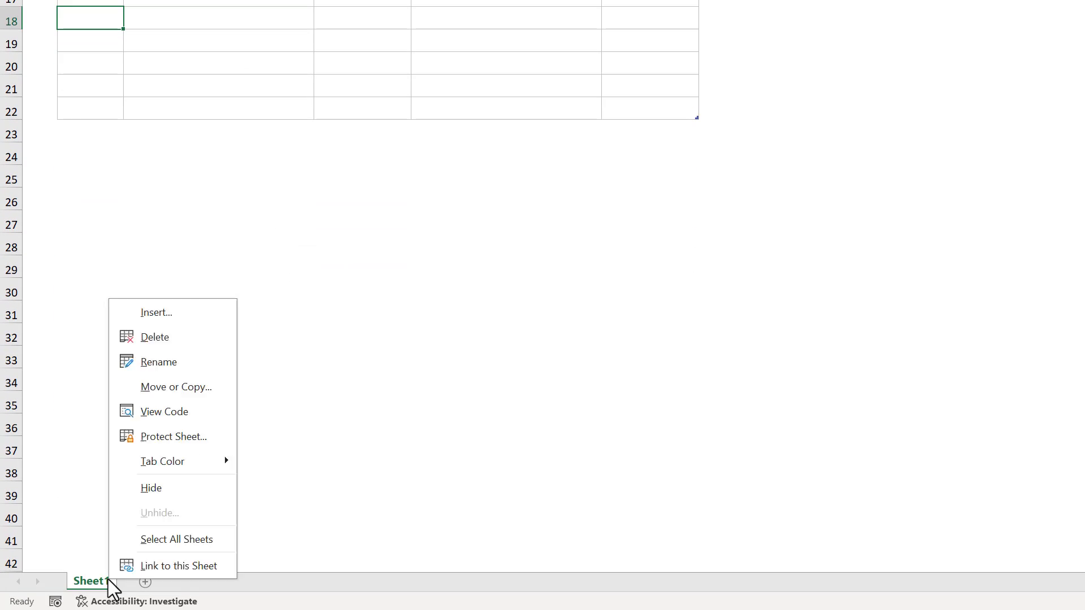
pyautogui.click(206, 391)
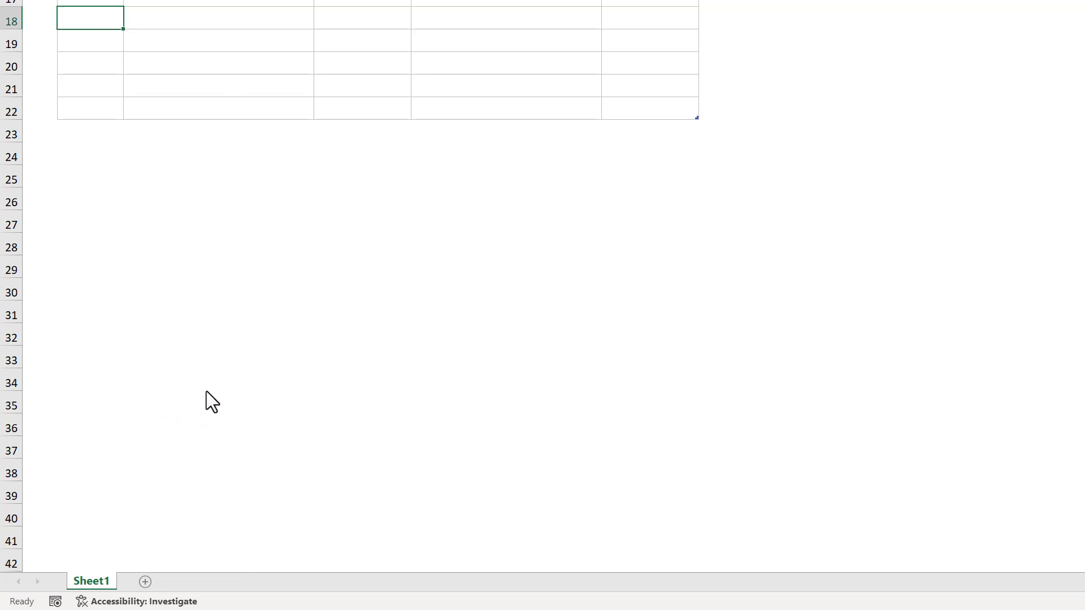
pyautogui.click(121, 400)
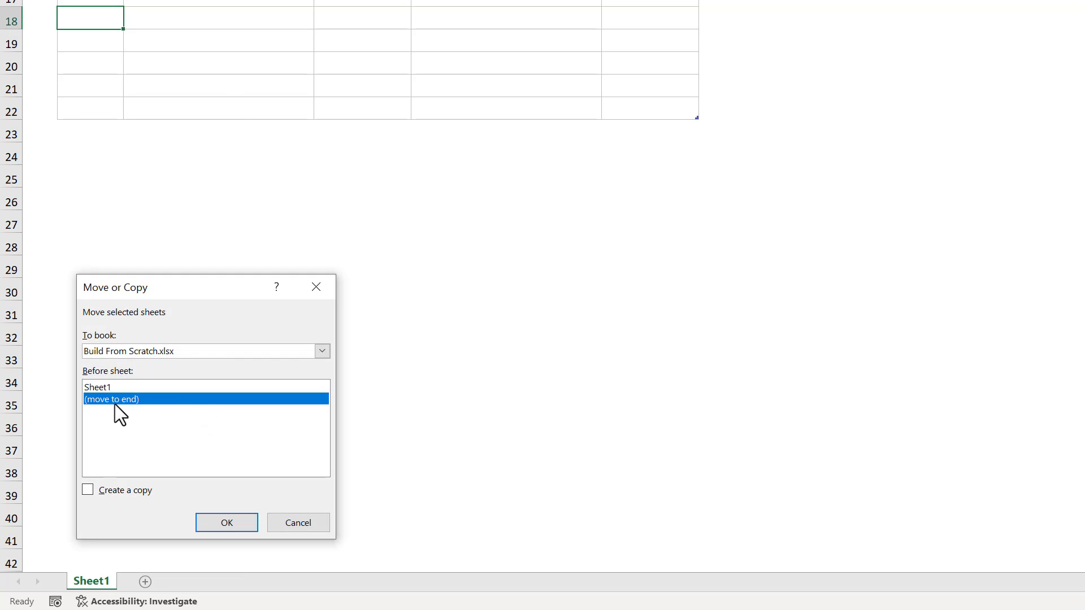
pyautogui.click(88, 491)
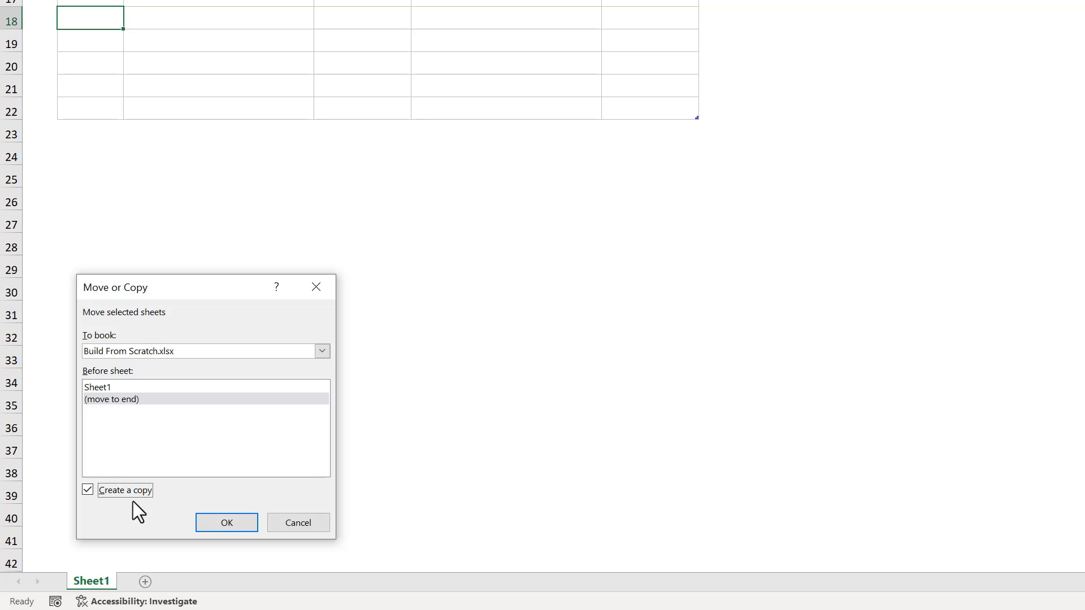
pyautogui.click(214, 523)
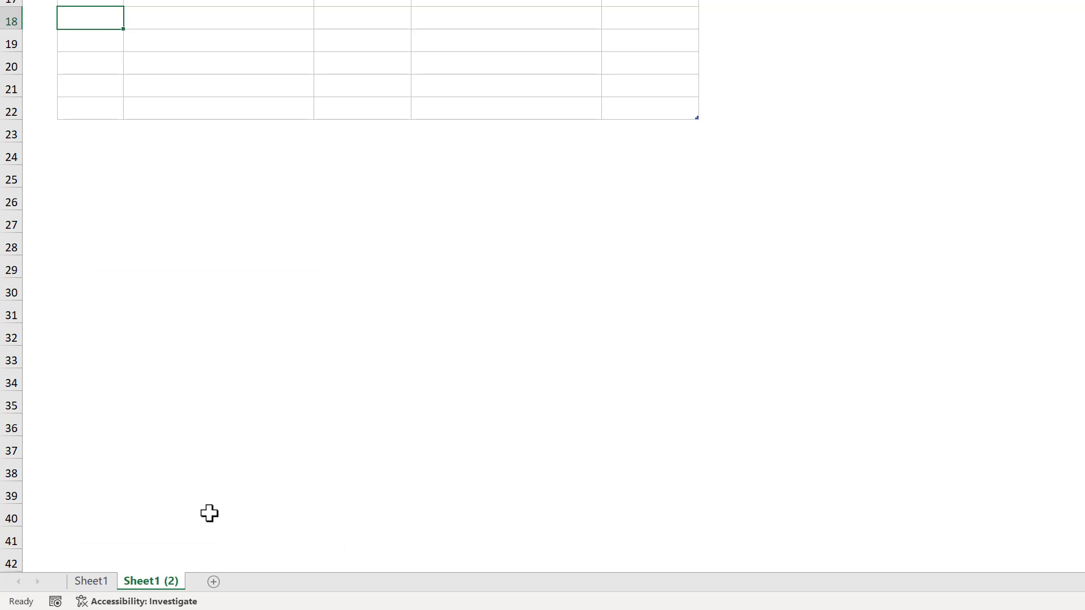
# Step: Set the statuses in F17:F19 to Planned, In Work and Done
pyautogui.click(693, 438)
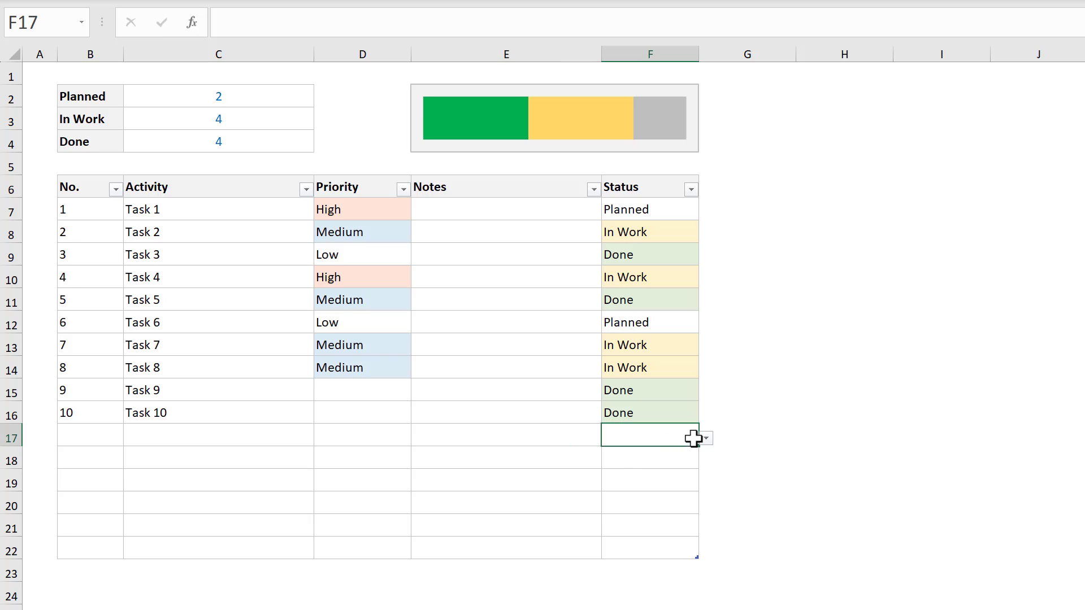
pyautogui.click(706, 438)
pyautogui.click(684, 454)
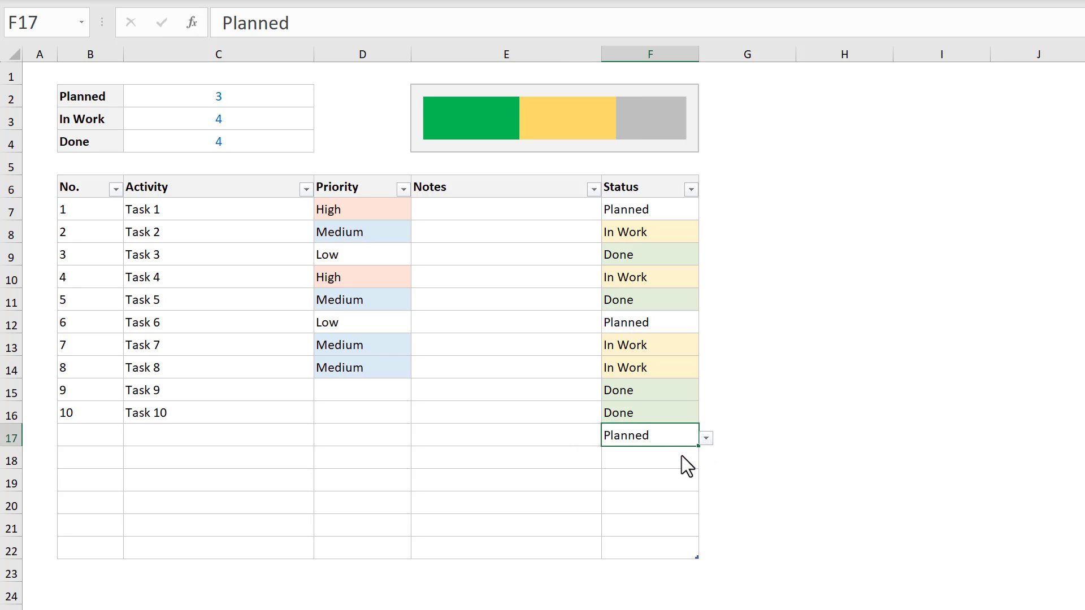
pyautogui.click(686, 459)
pyautogui.click(707, 461)
pyautogui.click(675, 491)
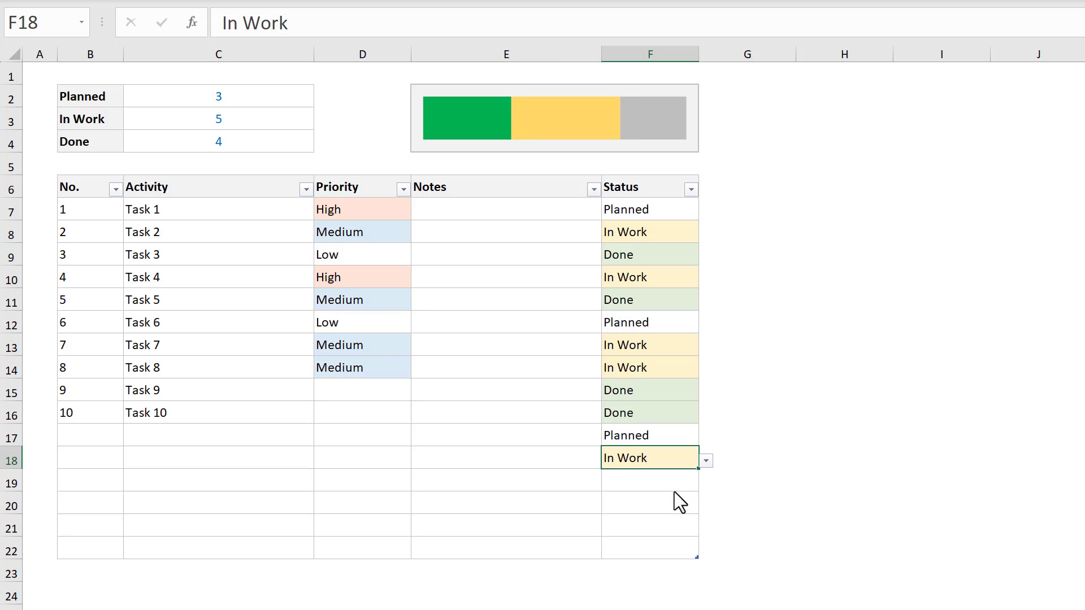
pyautogui.click(680, 489)
pyautogui.click(706, 483)
pyautogui.click(679, 524)
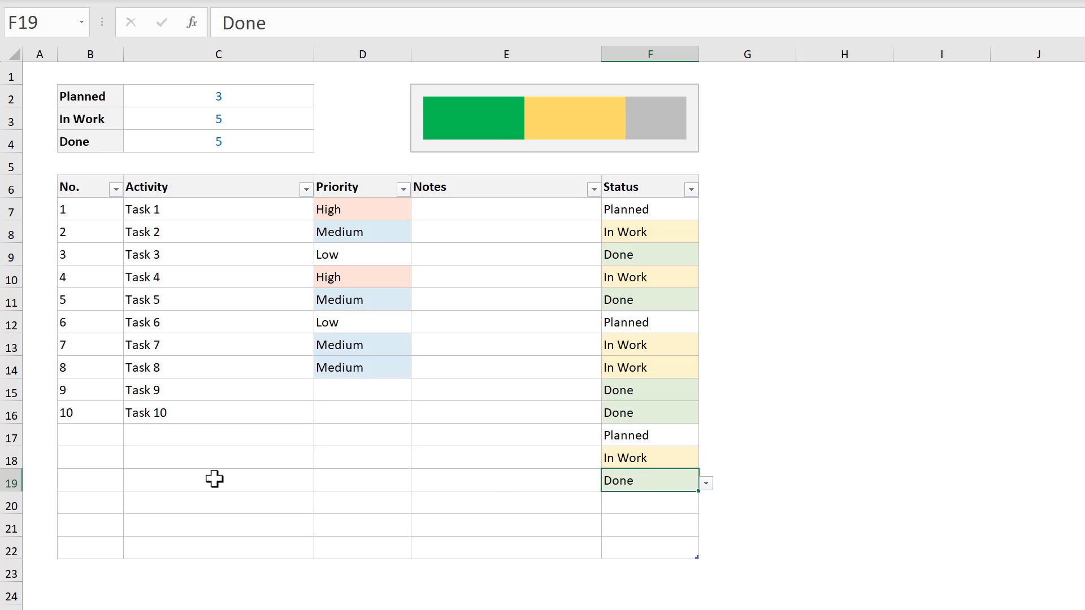
# Step: Extend the task numbers and names to Task 13, then give Tasks 9–11 priorities High, Medium, Low
pyautogui.moveTo(96, 395); pyautogui.dragTo(223, 413)
pyautogui.moveTo(314, 432); pyautogui.dragTo(310, 494)
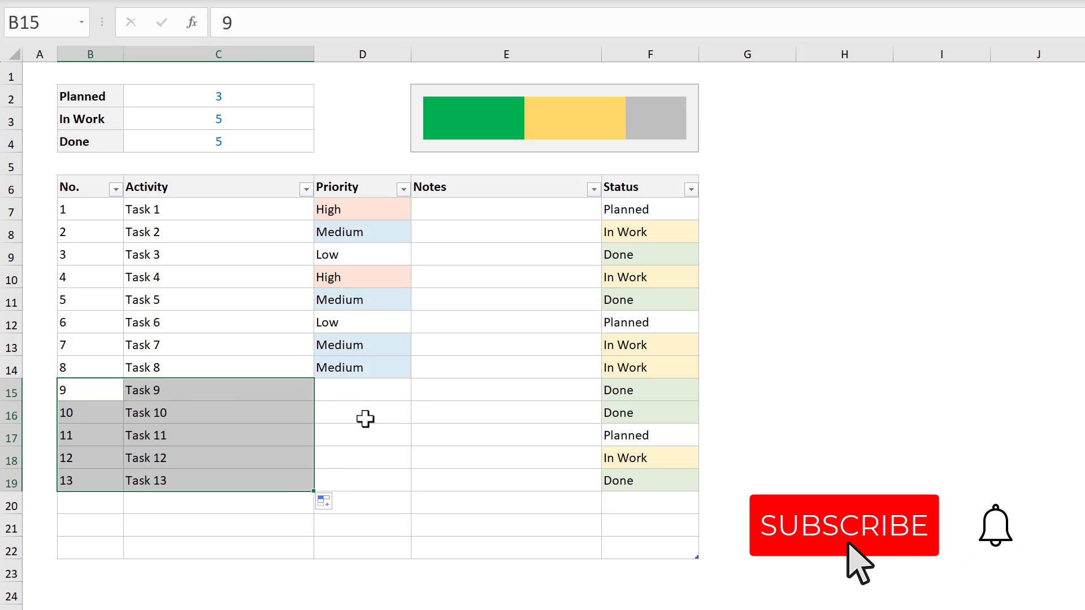
pyautogui.click(388, 392)
pyautogui.click(419, 393)
pyautogui.click(397, 410)
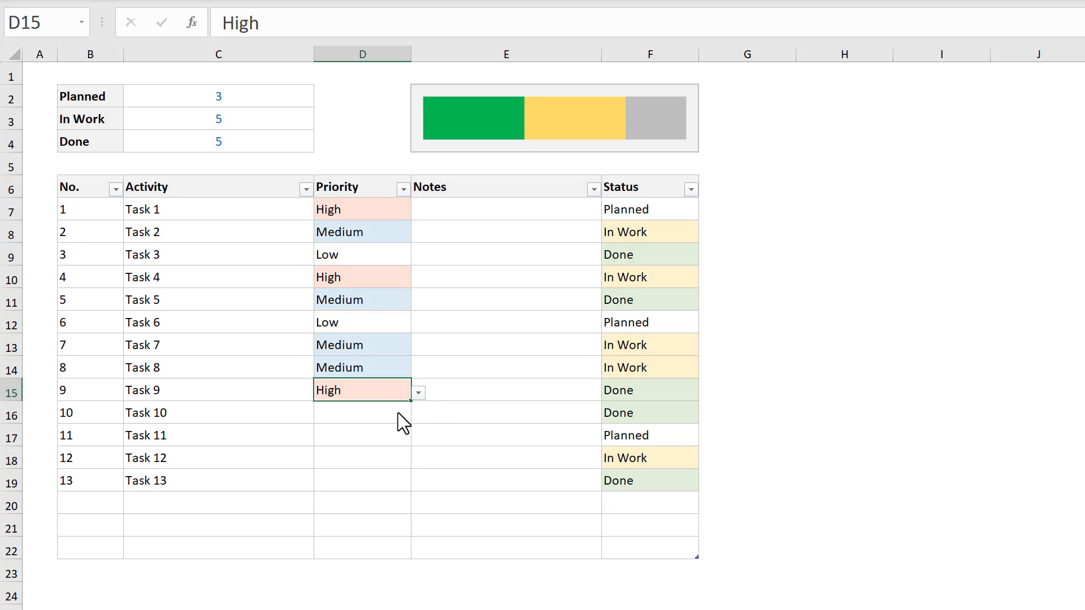
pyautogui.click(402, 416)
pyautogui.click(418, 416)
pyautogui.click(393, 445)
pyautogui.click(392, 447)
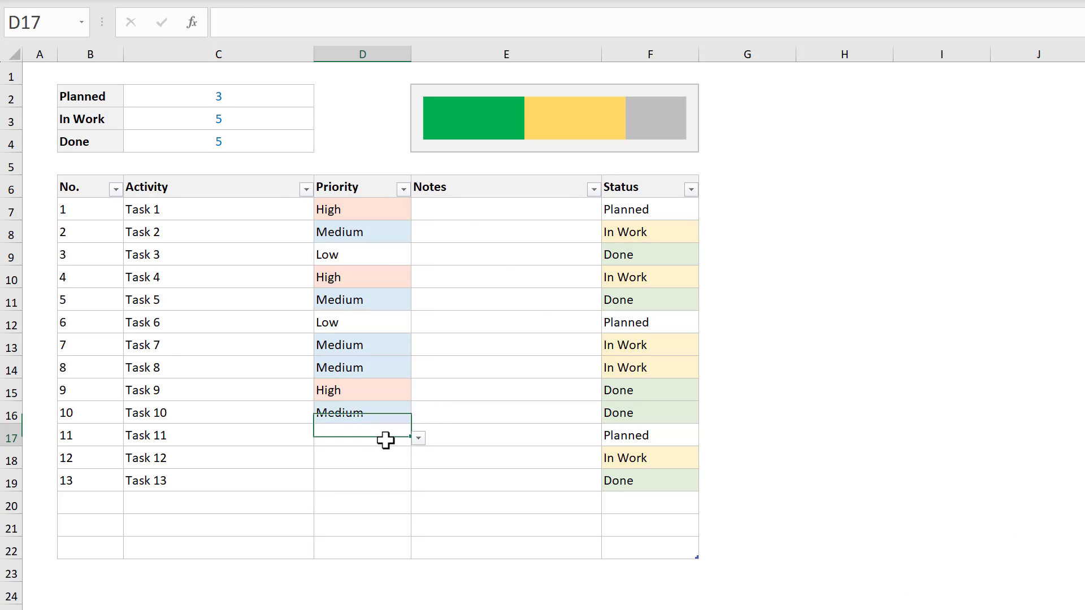
pyautogui.click(419, 439)
pyautogui.click(395, 481)
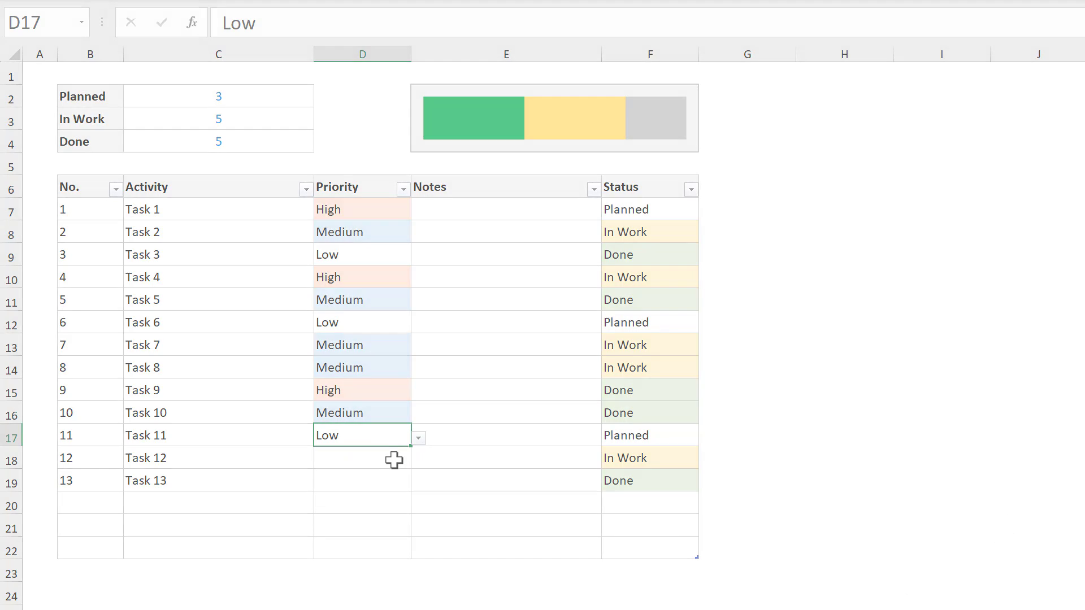